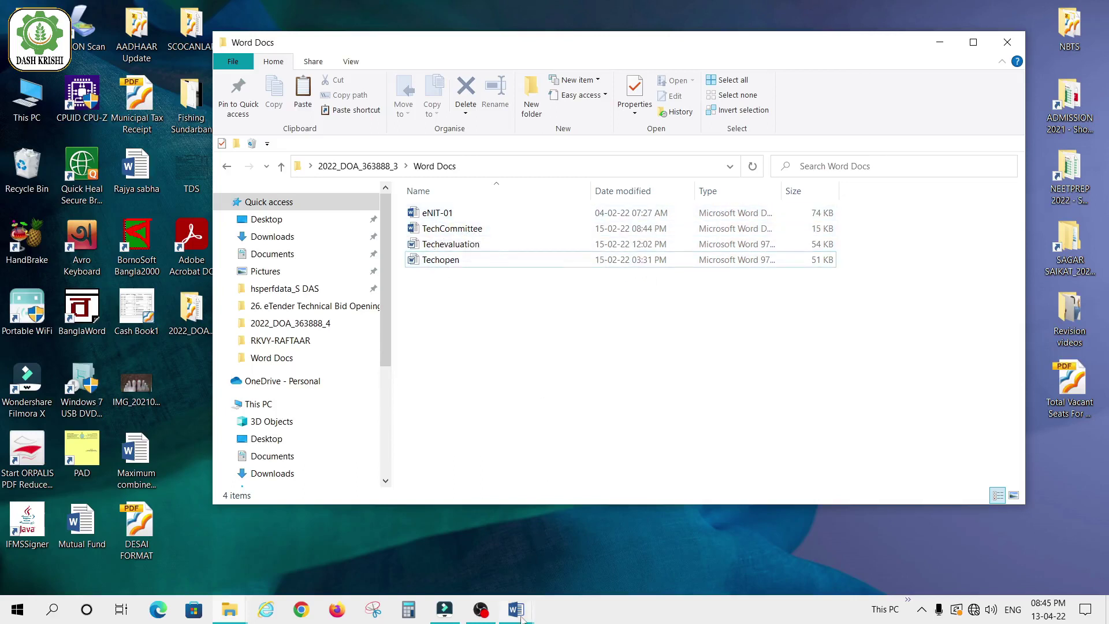
Flip through the Techopen, Techevaluation and TechCommittee documents in Word, then scroll down eNIT-01.
{"action": "mouse_move", "coordinate": [522, 619]}
{"action": "left_click", "coordinate": [719, 563]}
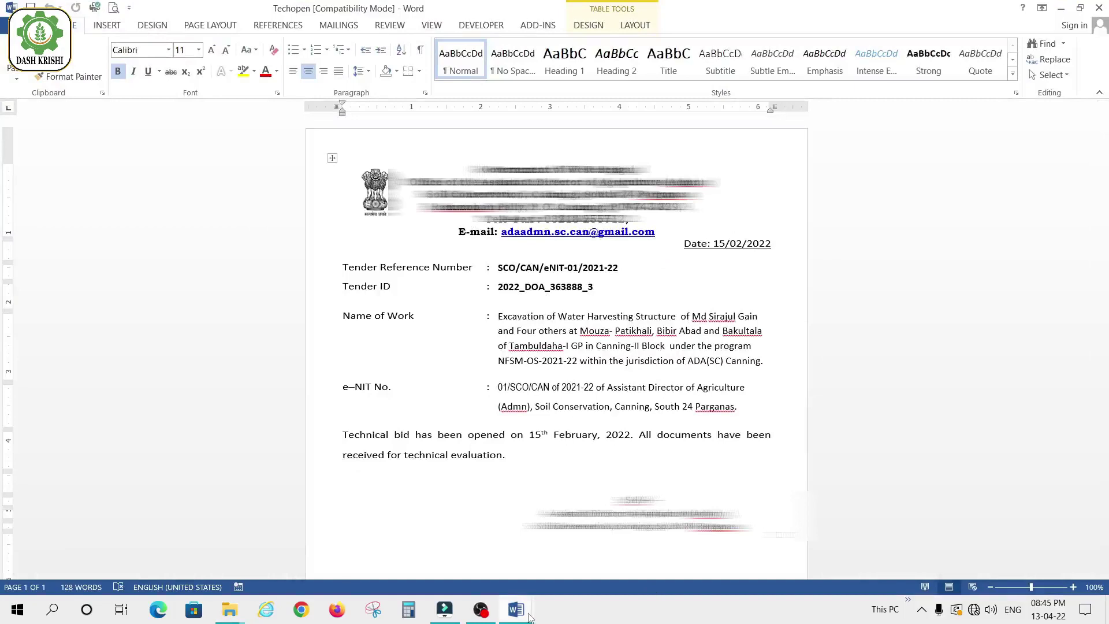
{"action": "mouse_move", "coordinate": [530, 618]}
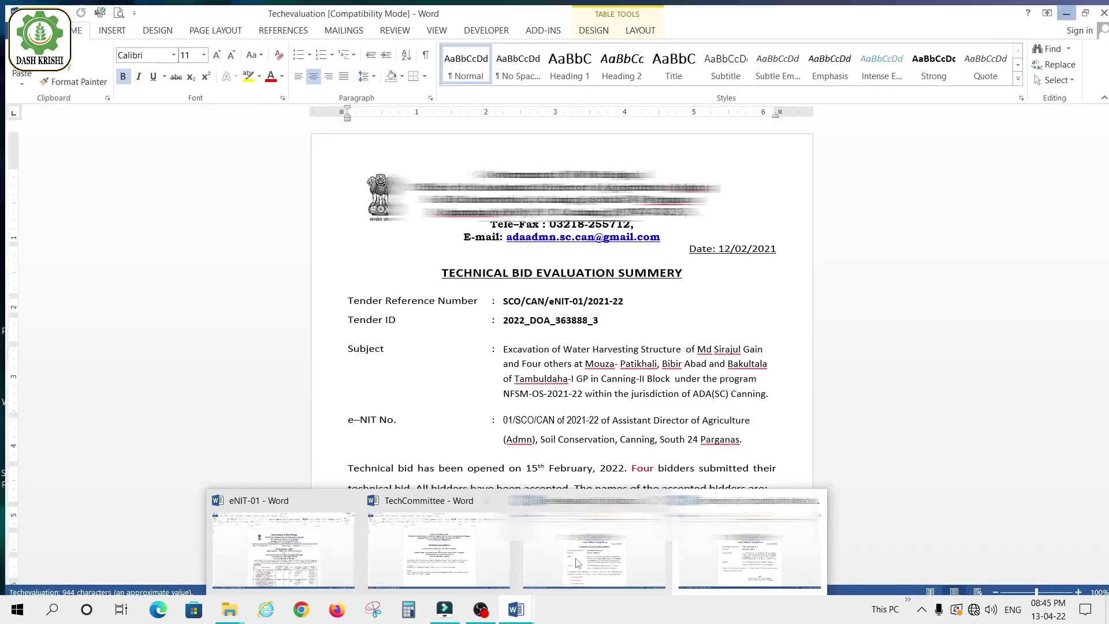
{"action": "left_click", "coordinate": [576, 563]}
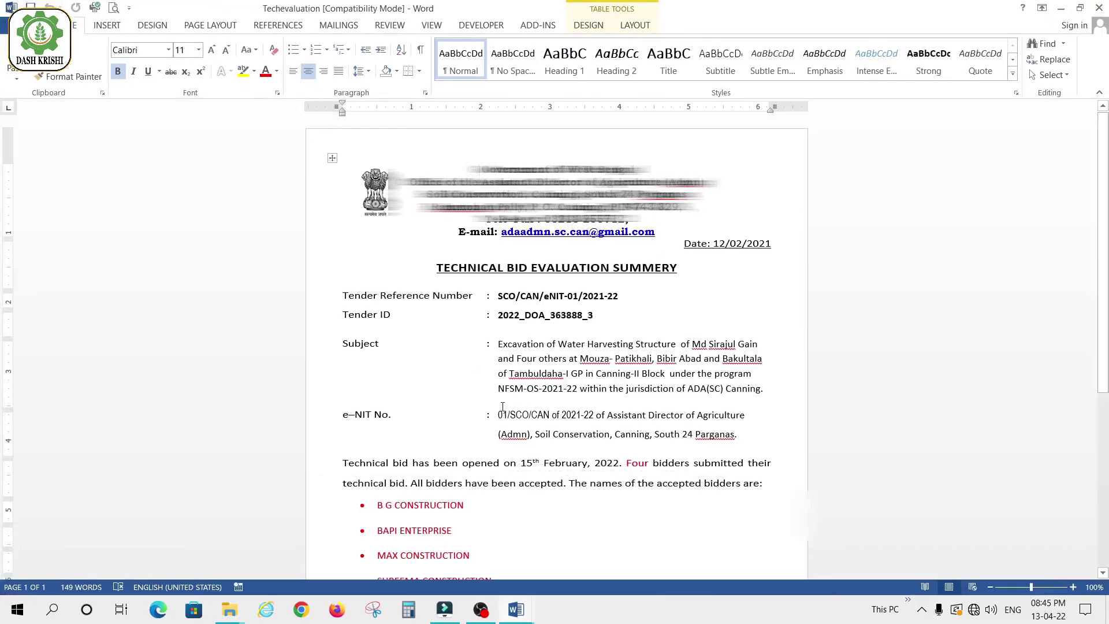
{"action": "mouse_move", "coordinate": [524, 615]}
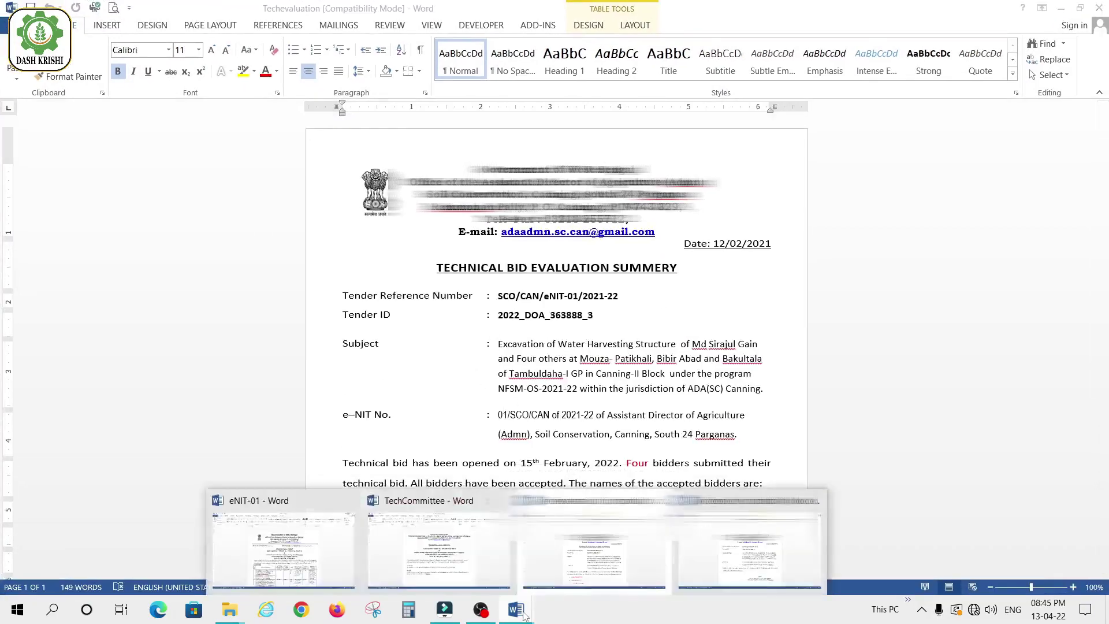
{"action": "left_click", "coordinate": [474, 558]}
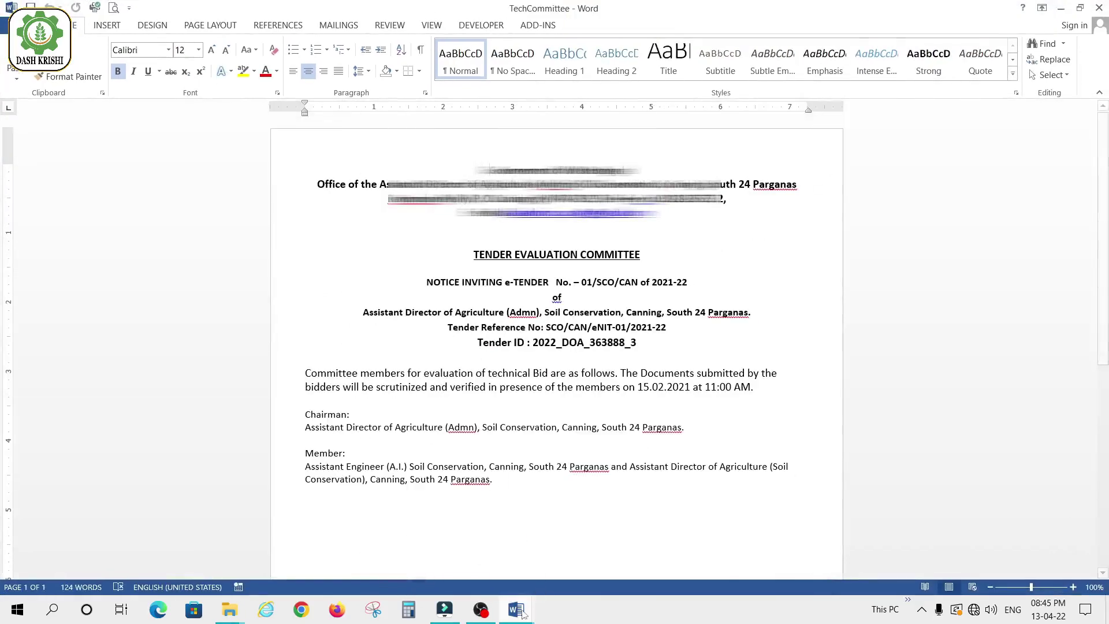
{"action": "mouse_move", "coordinate": [517, 612]}
{"action": "left_click", "coordinate": [345, 559]}
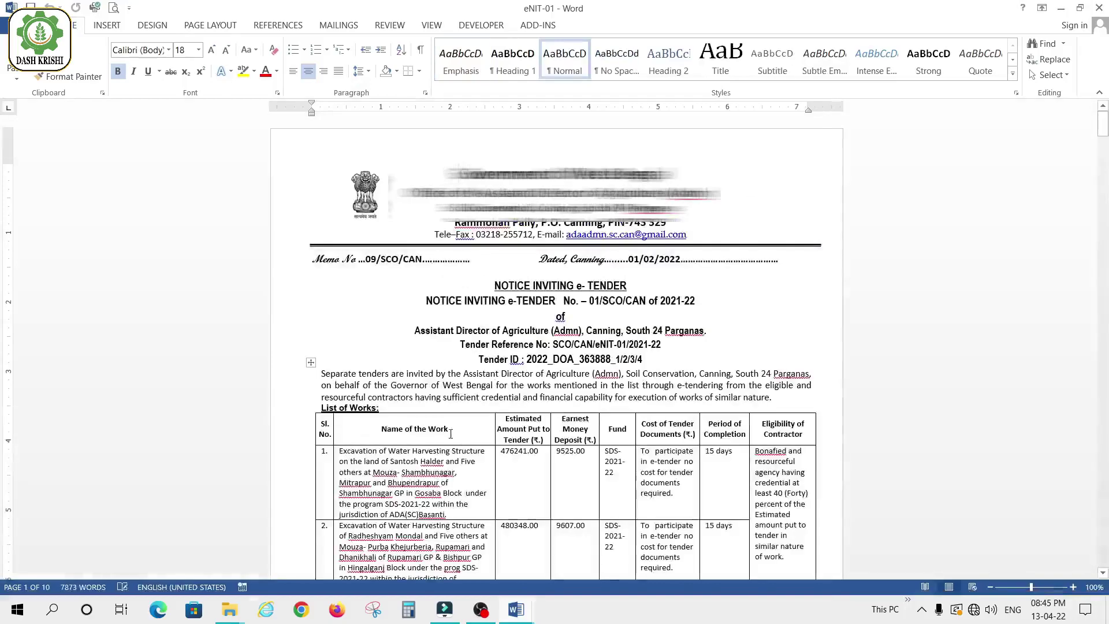
{"action": "scroll", "coordinate": [510, 427], "scroll_direction": "down", "scroll_amount": 3}
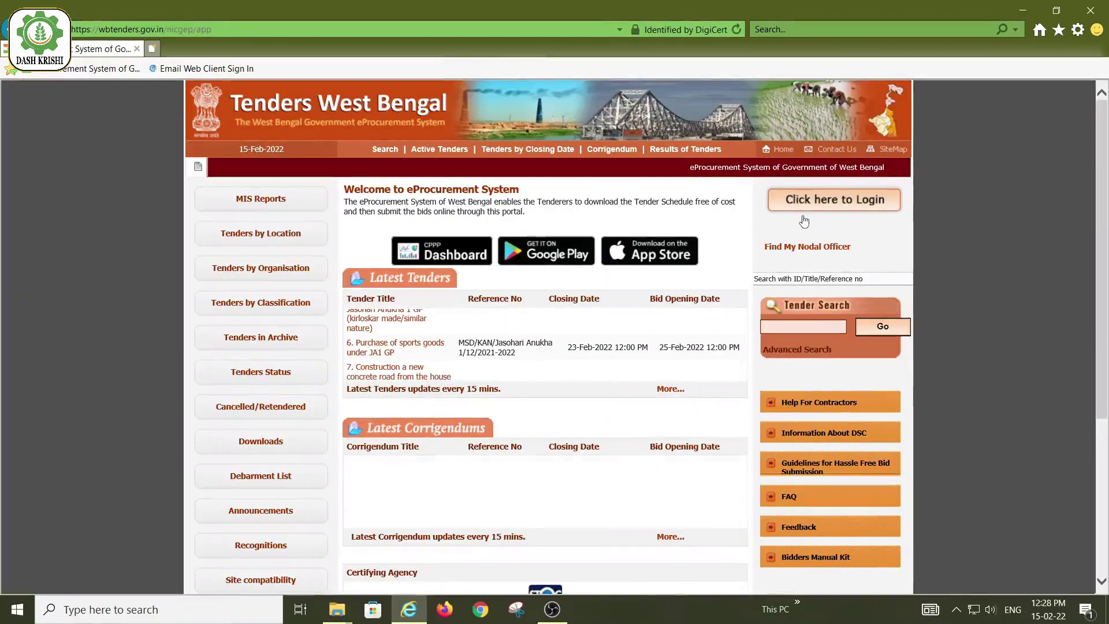
On the login form, paste the account password, enter captcha Y57KY and submit.
{"action": "left_click", "coordinate": [817, 202]}
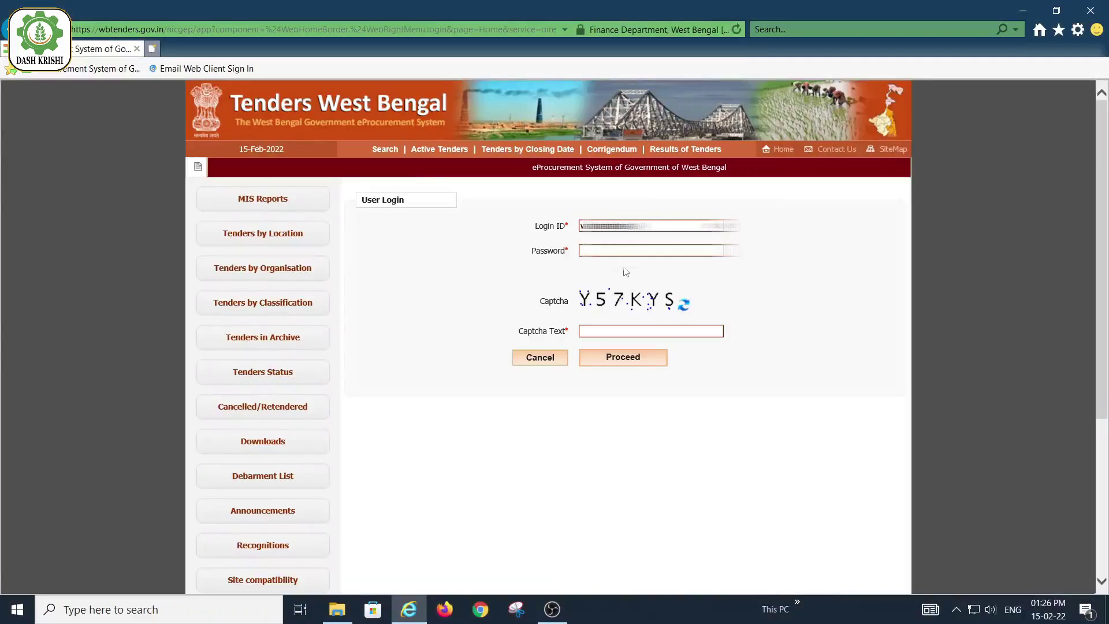
{"action": "left_click", "coordinate": [638, 250]}
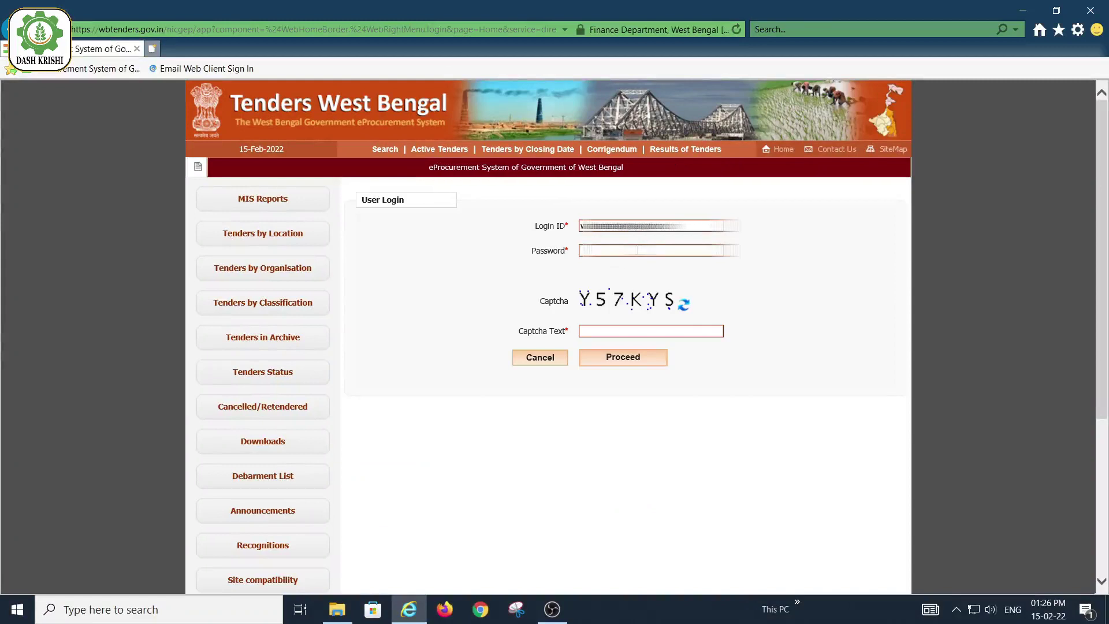
{"action": "key", "text": "ctrl+v"}
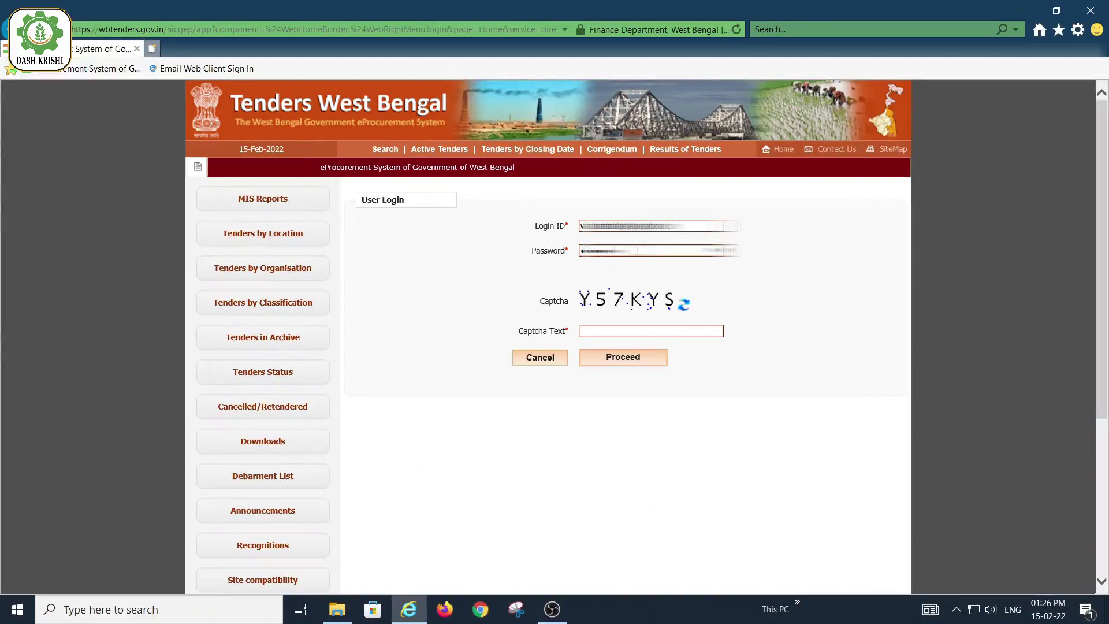
{"action": "left_click", "coordinate": [628, 330]}
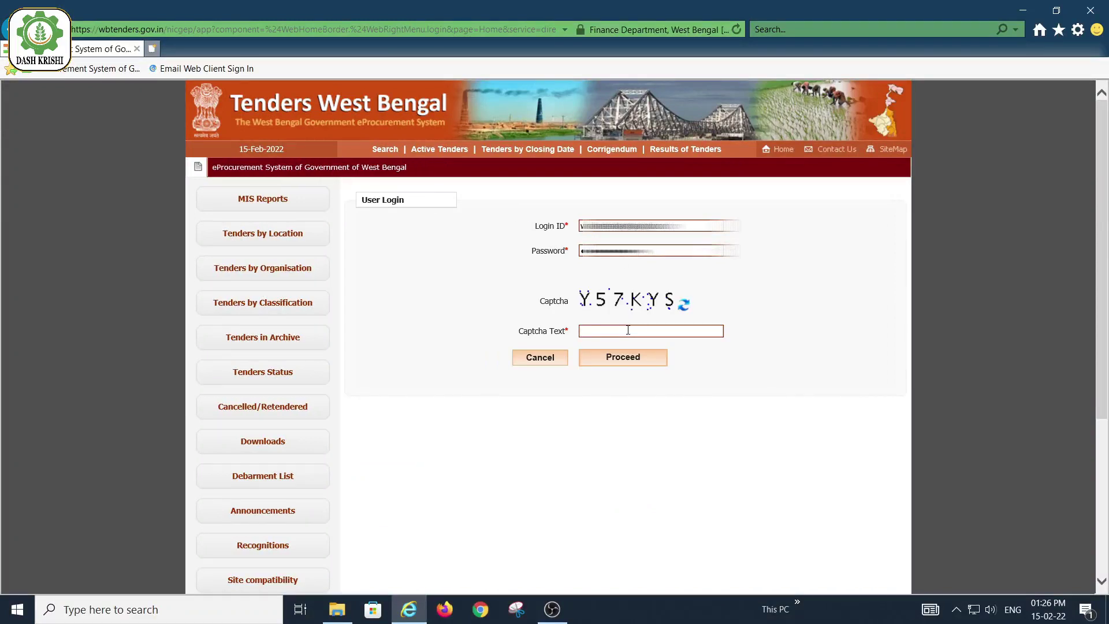
{"action": "type", "text": "Y57KYS"}
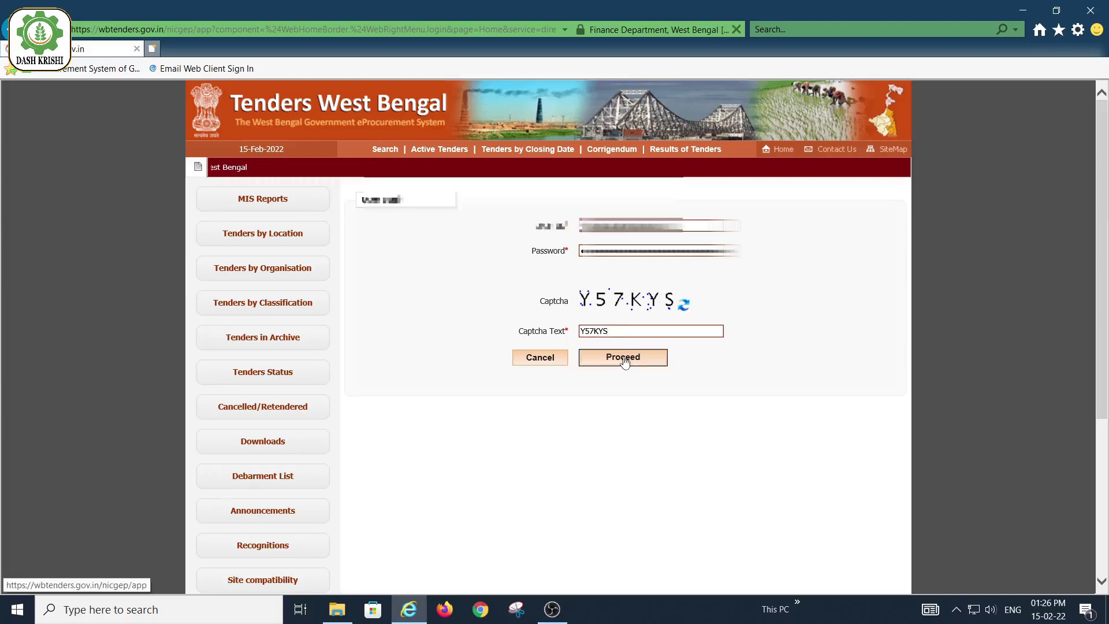
{"action": "left_click", "coordinate": [626, 357]}
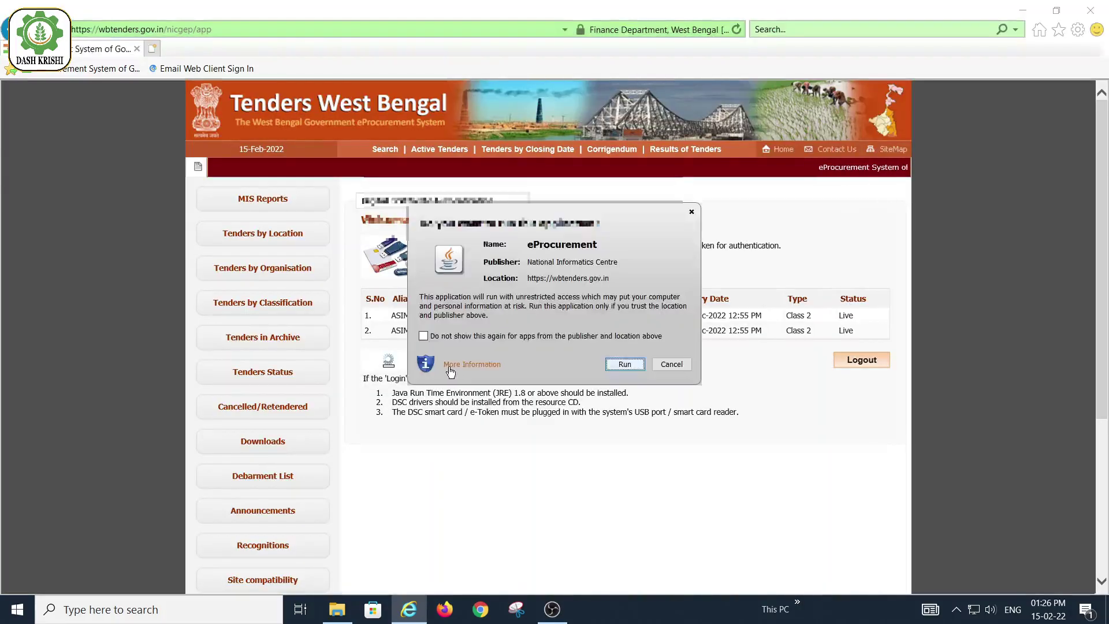
Let the signing applet run and enter the DSC PIN to finish logging in.
{"action": "key", "text": "Return"}
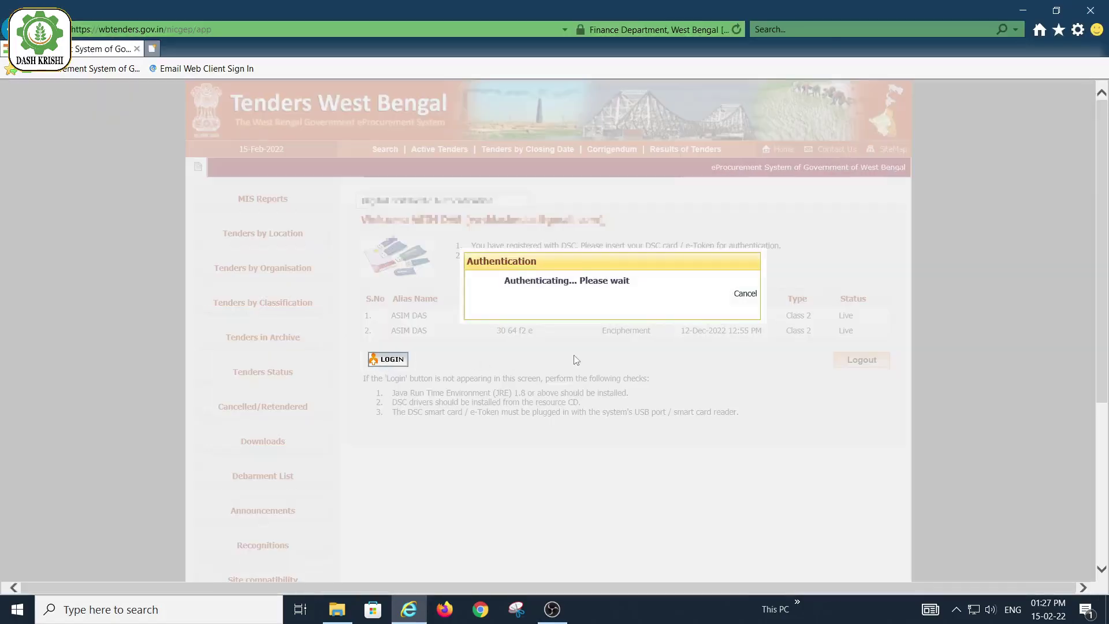
{"action": "type", "text": "•••"}
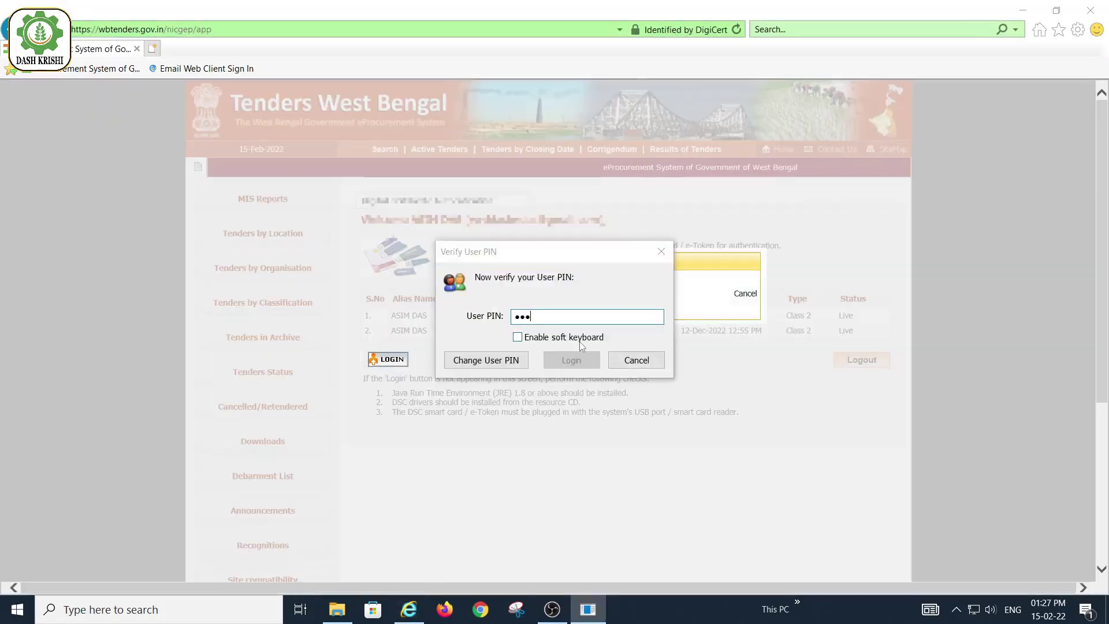
{"action": "type", "text": "•"}
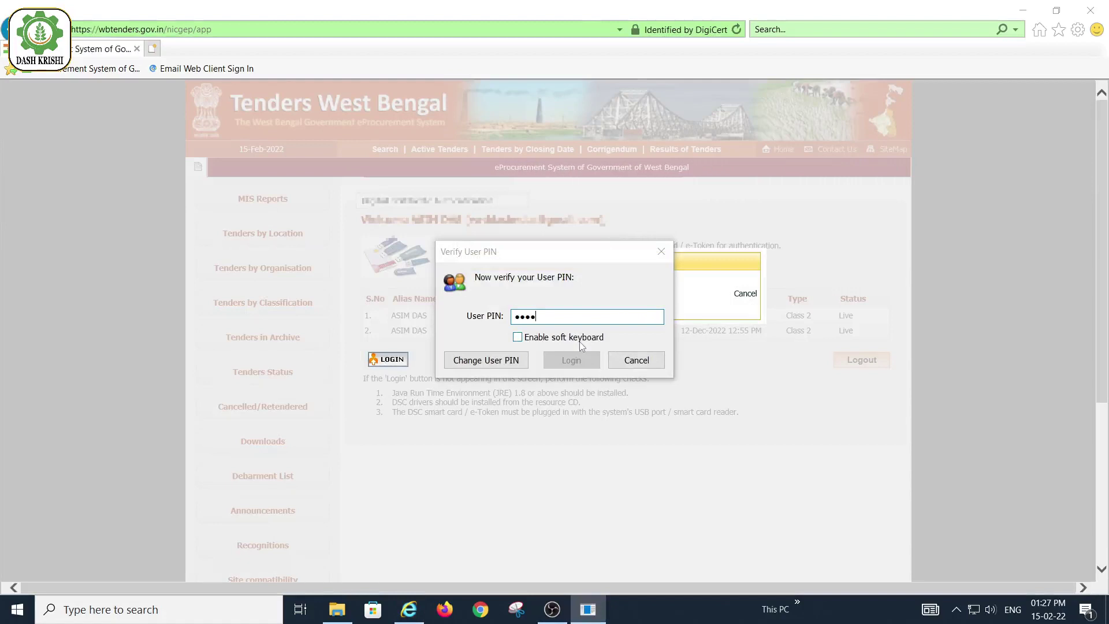
{"action": "type", "text": "••••"}
{"action": "key", "text": "Return"}
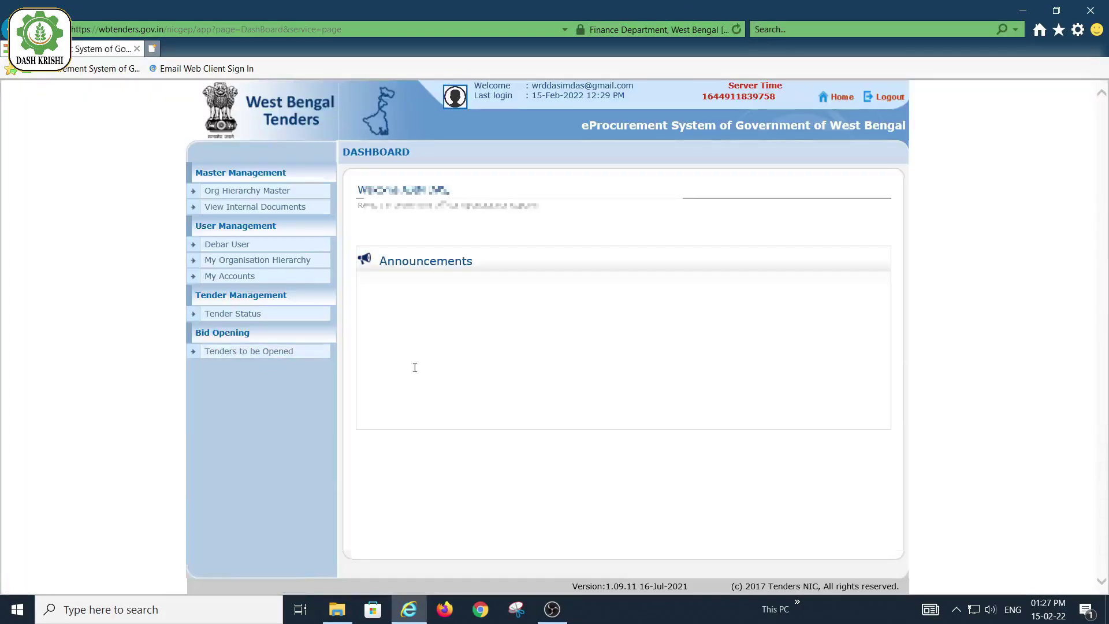
Open tender 2022_DOA_363888_2 from Tenders to be Opened and decrypt its five bids.
{"action": "left_click", "coordinate": [266, 353]}
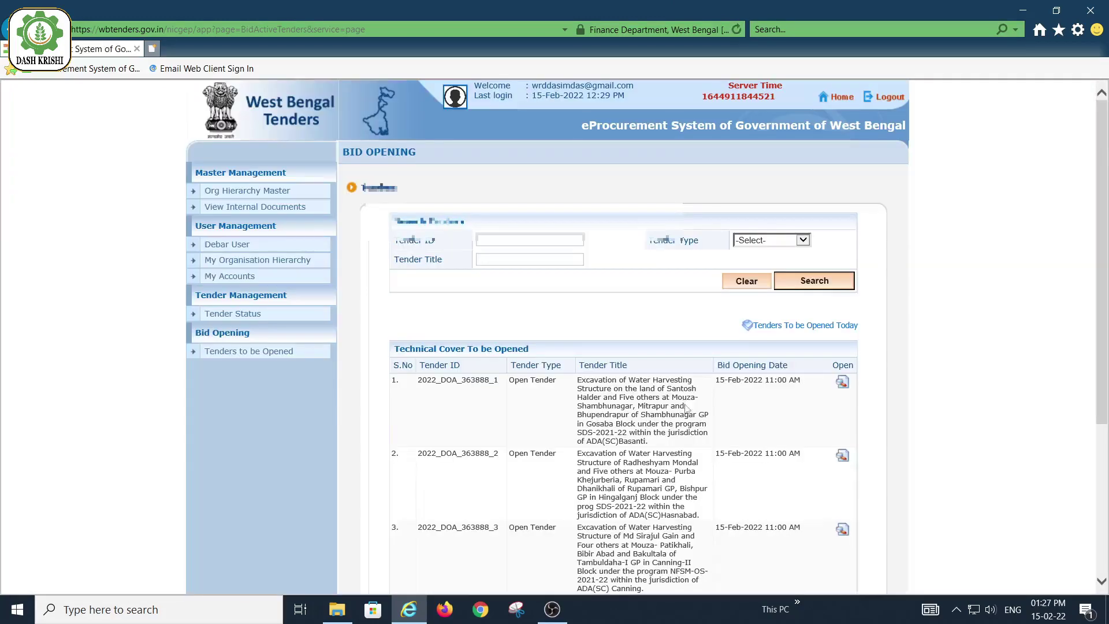
{"action": "scroll", "coordinate": [703, 397], "scroll_direction": "down", "scroll_amount": 1}
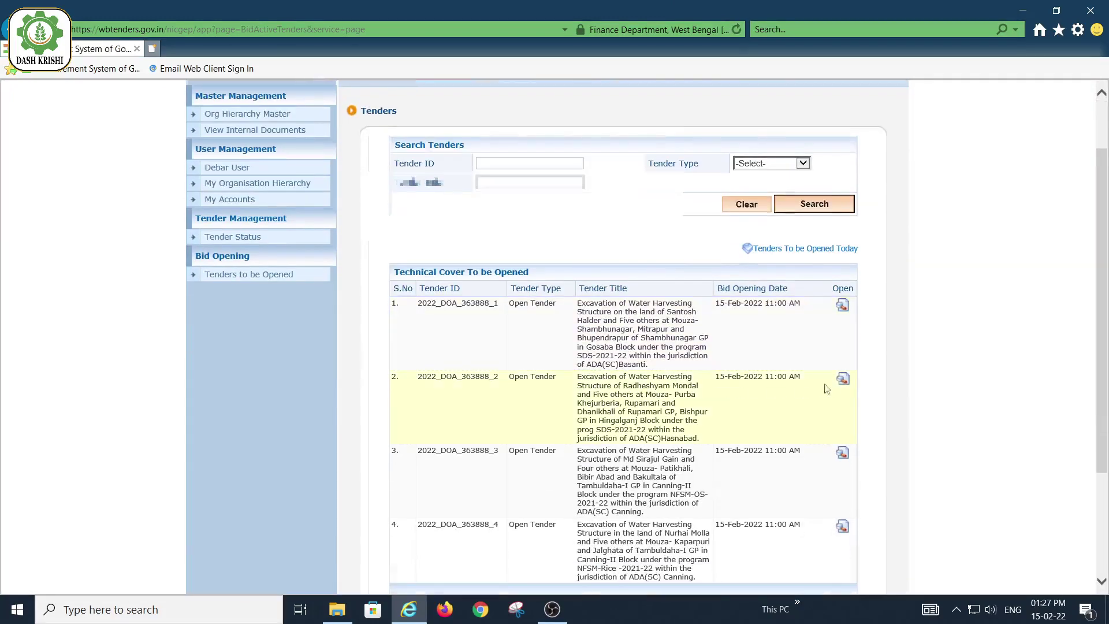
{"action": "left_click", "coordinate": [842, 381]}
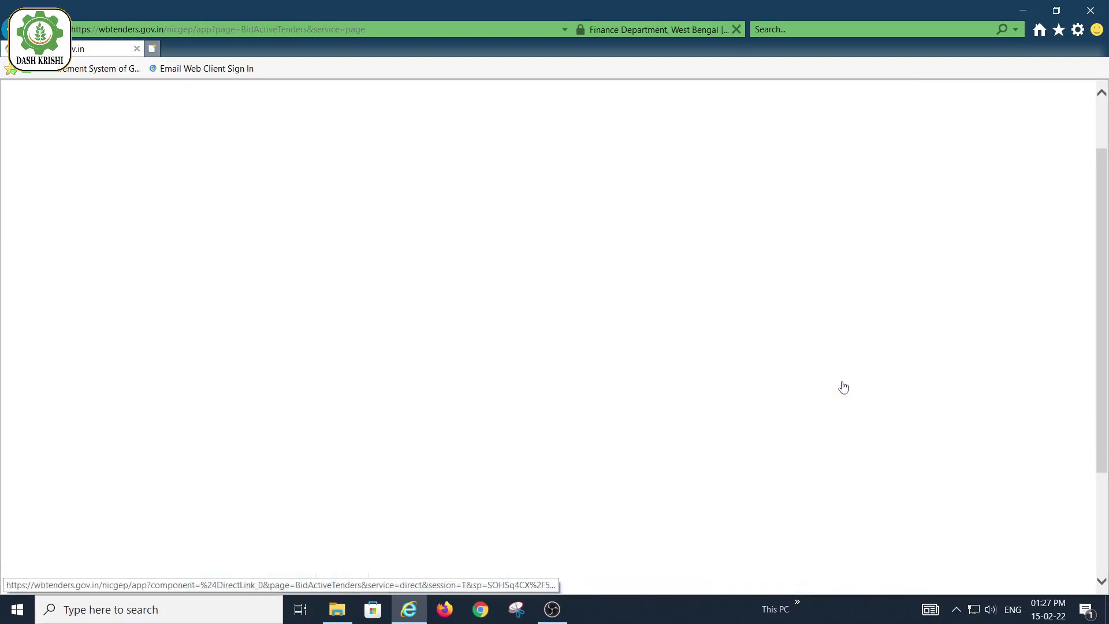
{"action": "scroll", "coordinate": [677, 424], "scroll_direction": "down", "scroll_amount": 1}
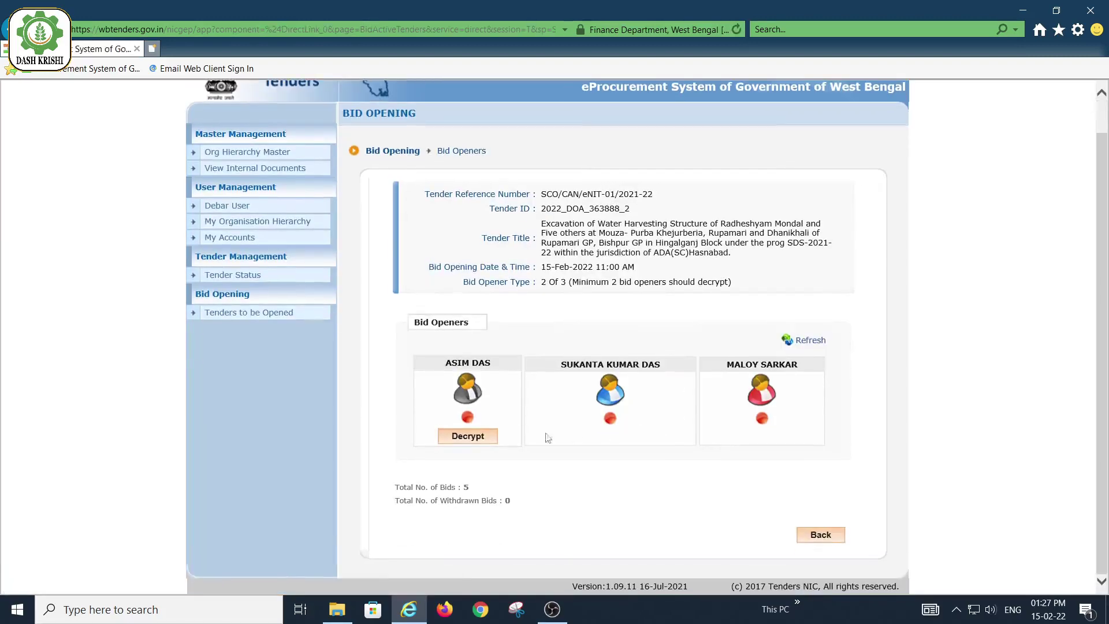
{"action": "left_click", "coordinate": [475, 437]}
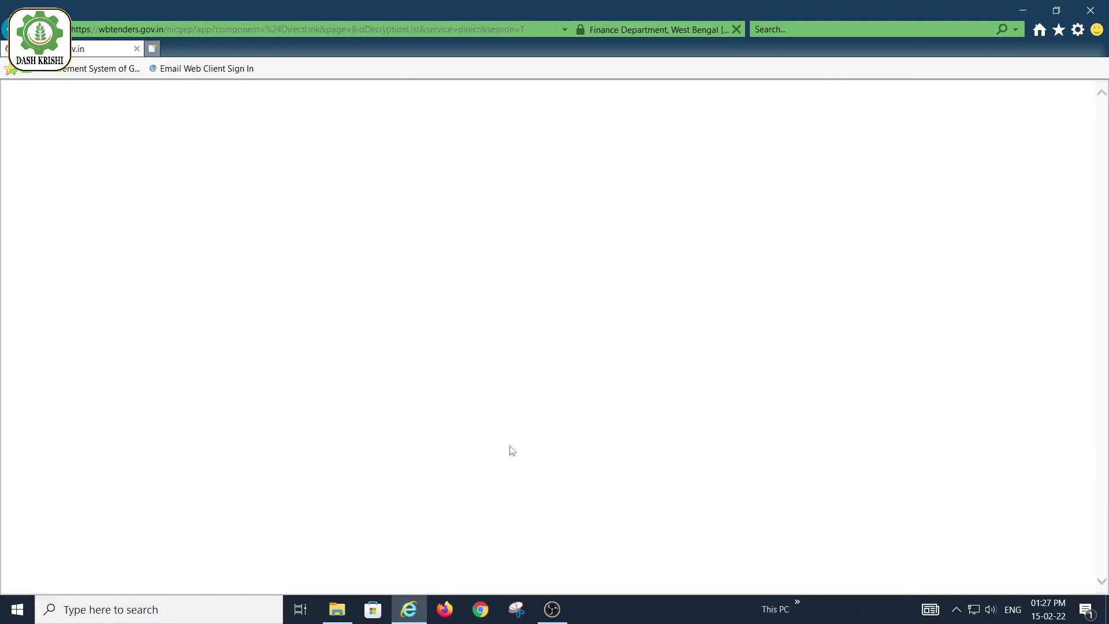
{"action": "scroll", "coordinate": [716, 424], "scroll_direction": "down", "scroll_amount": 2}
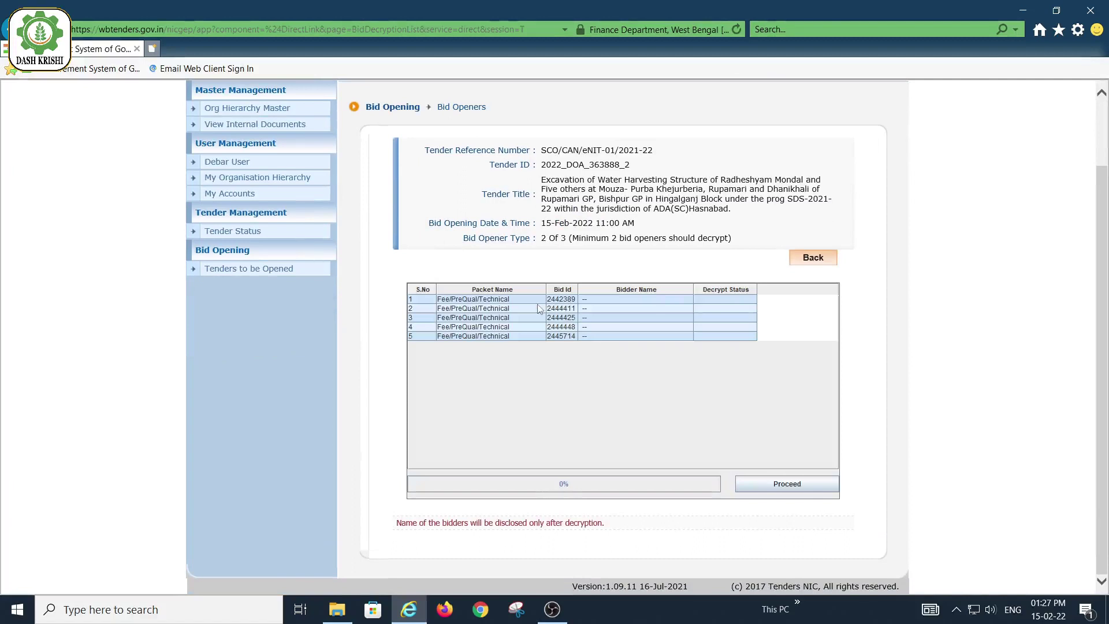
{"action": "left_click", "coordinate": [783, 487]}
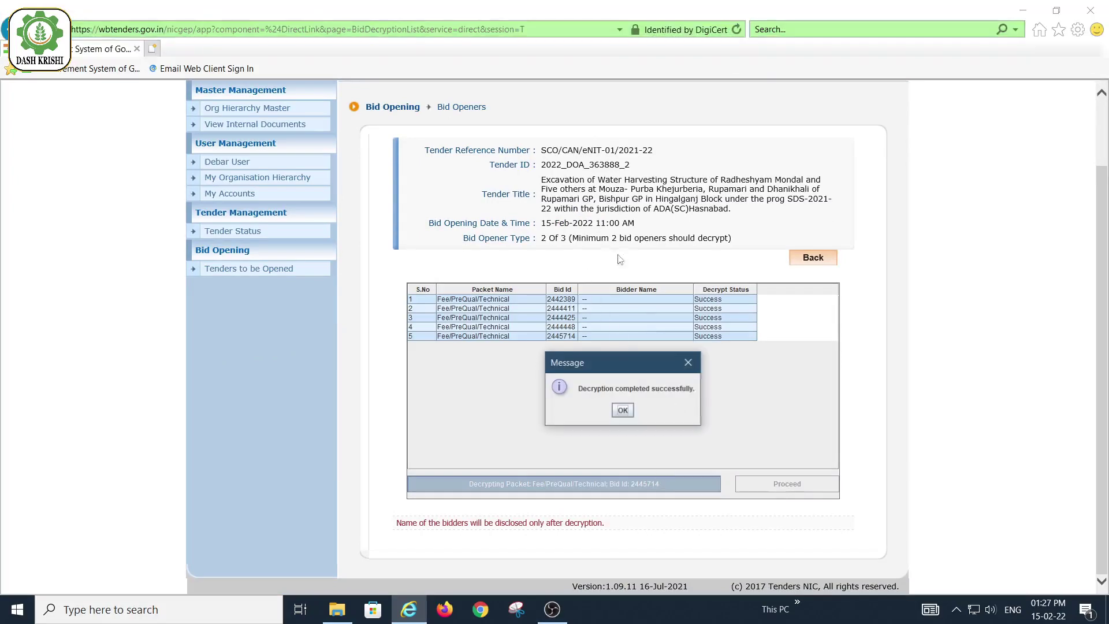
{"action": "left_click", "coordinate": [623, 410]}
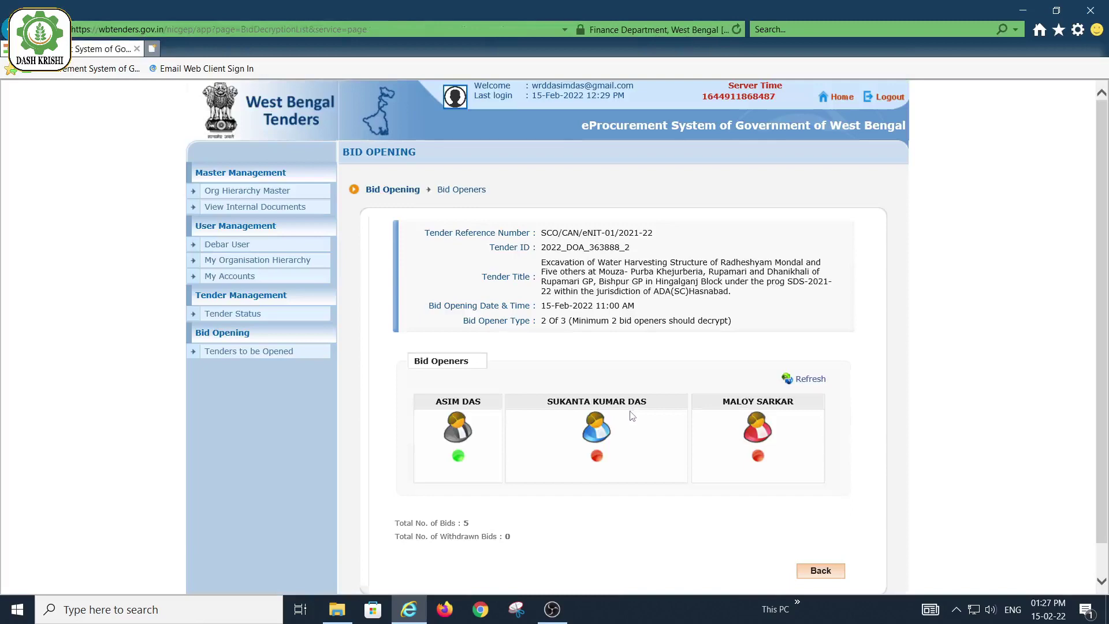
Open tender 2022_DOA_363888_3, decrypt its four bids, and return to the tenders list.
{"action": "left_click", "coordinate": [821, 571]}
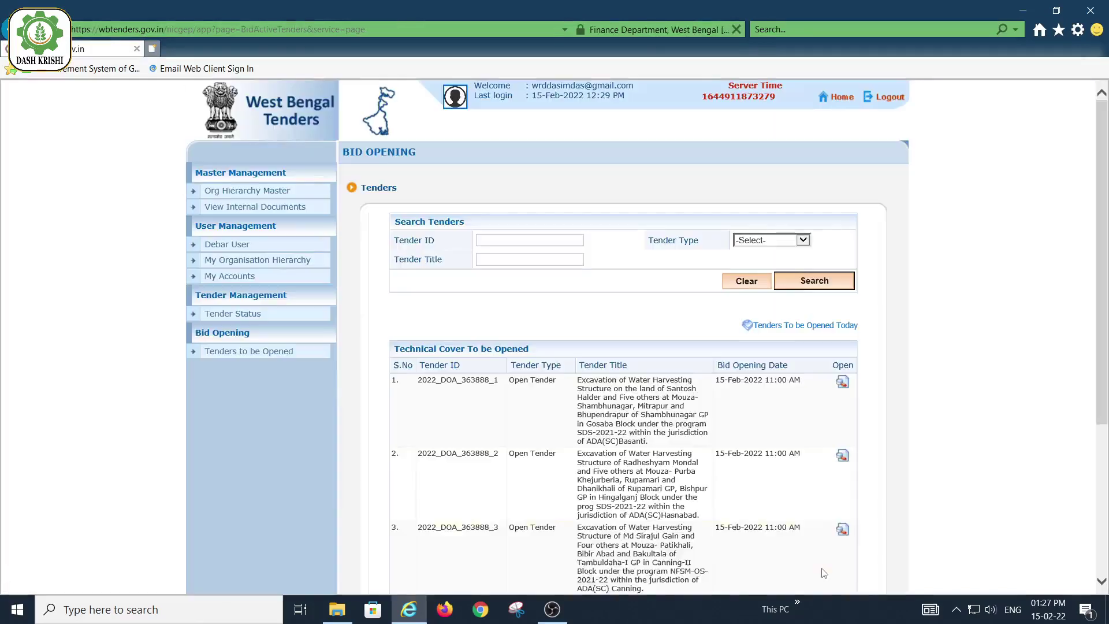
{"action": "scroll", "coordinate": [771, 454], "scroll_direction": "down", "scroll_amount": 3}
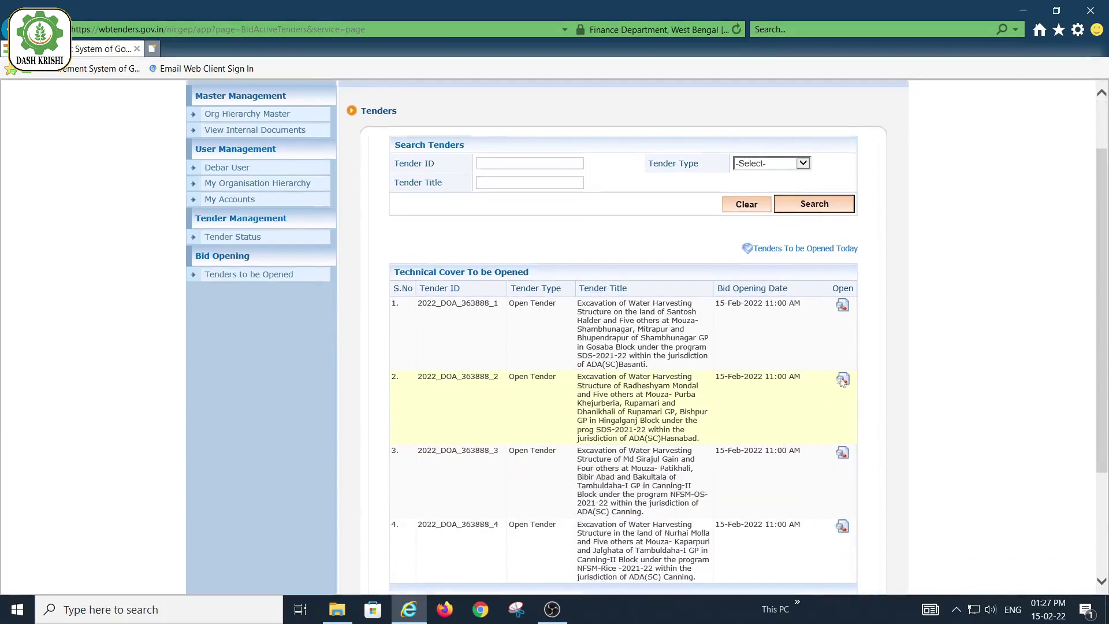
{"action": "left_click", "coordinate": [844, 457]}
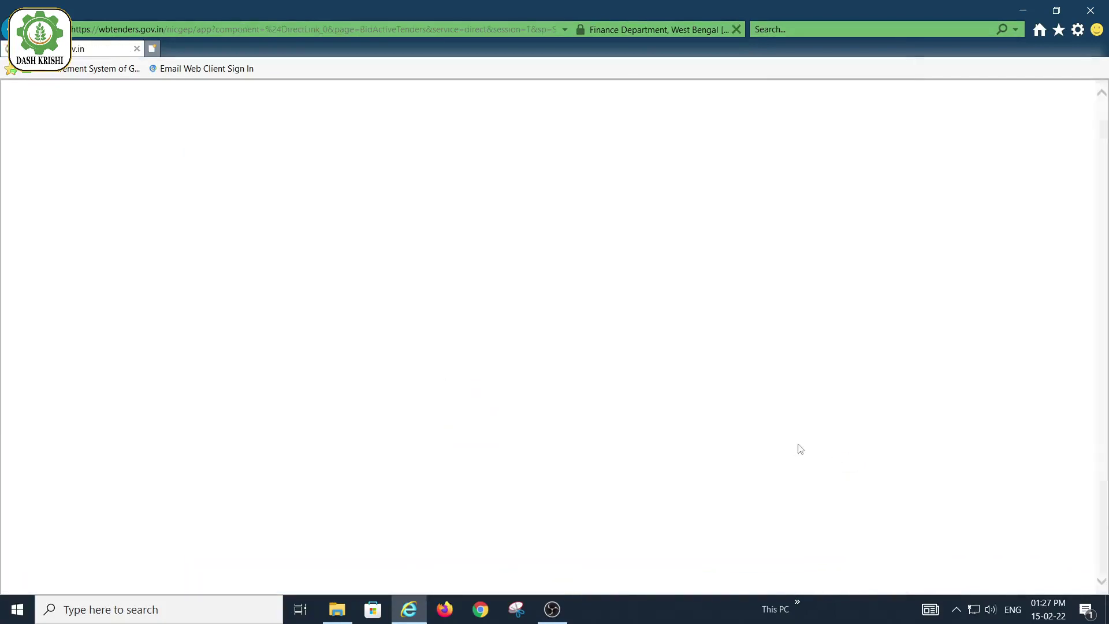
{"action": "left_click", "coordinate": [477, 478]}
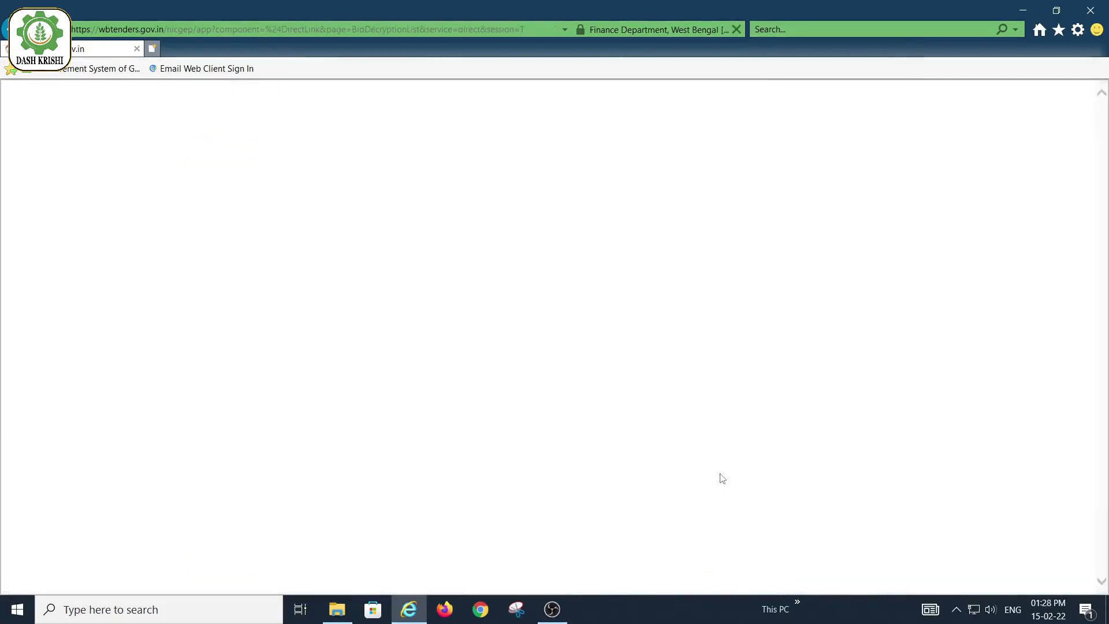
{"action": "scroll", "coordinate": [849, 425], "scroll_direction": "down", "scroll_amount": 3}
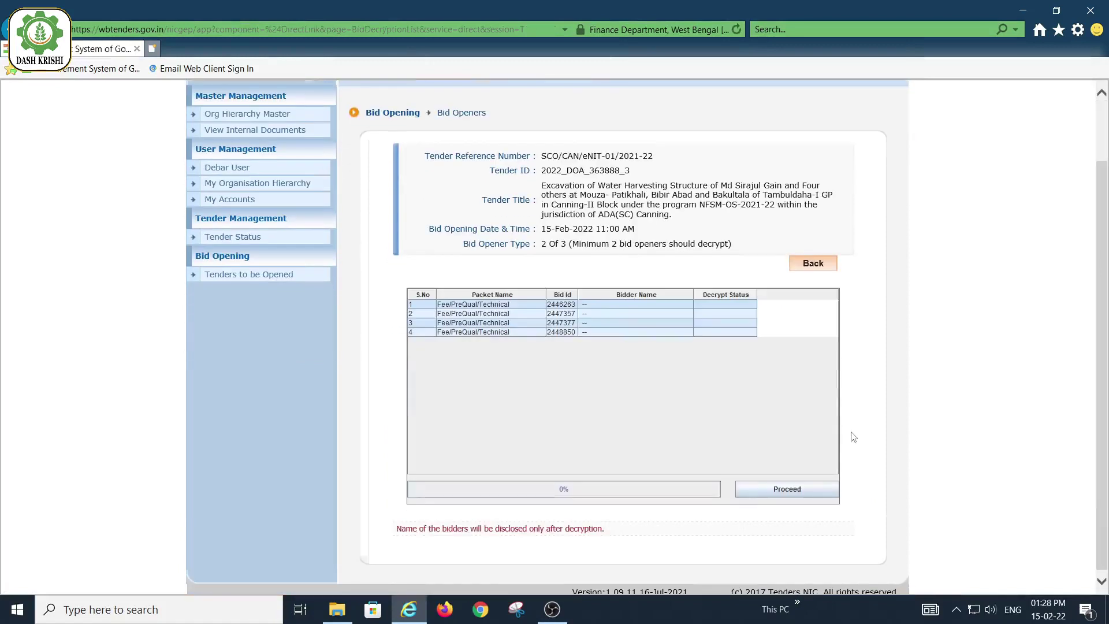
{"action": "left_click", "coordinate": [754, 492]}
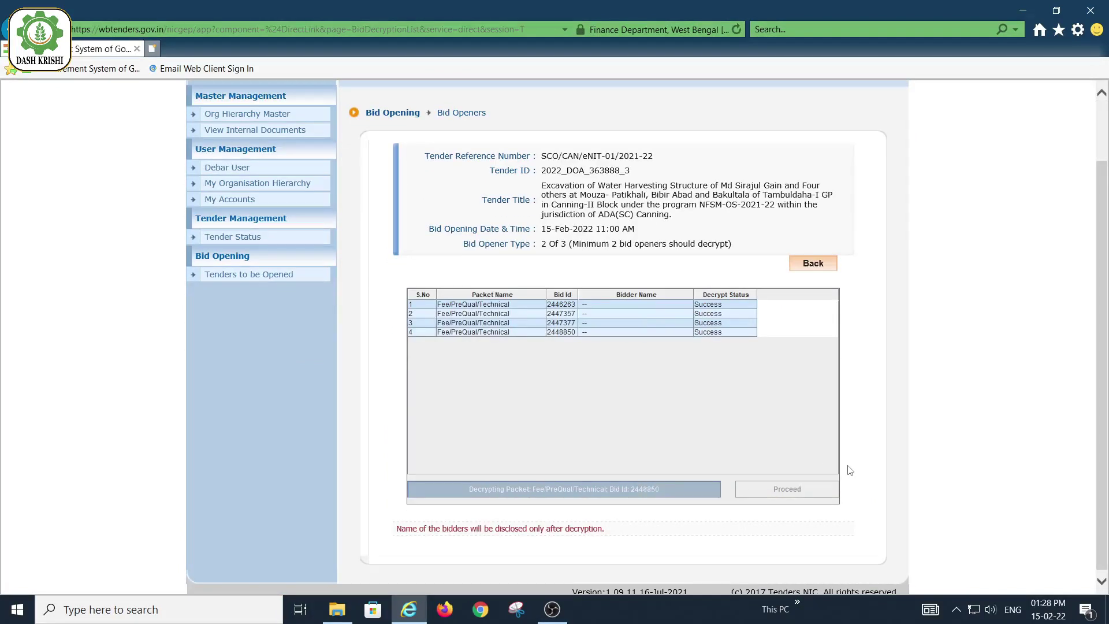
{"action": "left_click", "coordinate": [631, 414]}
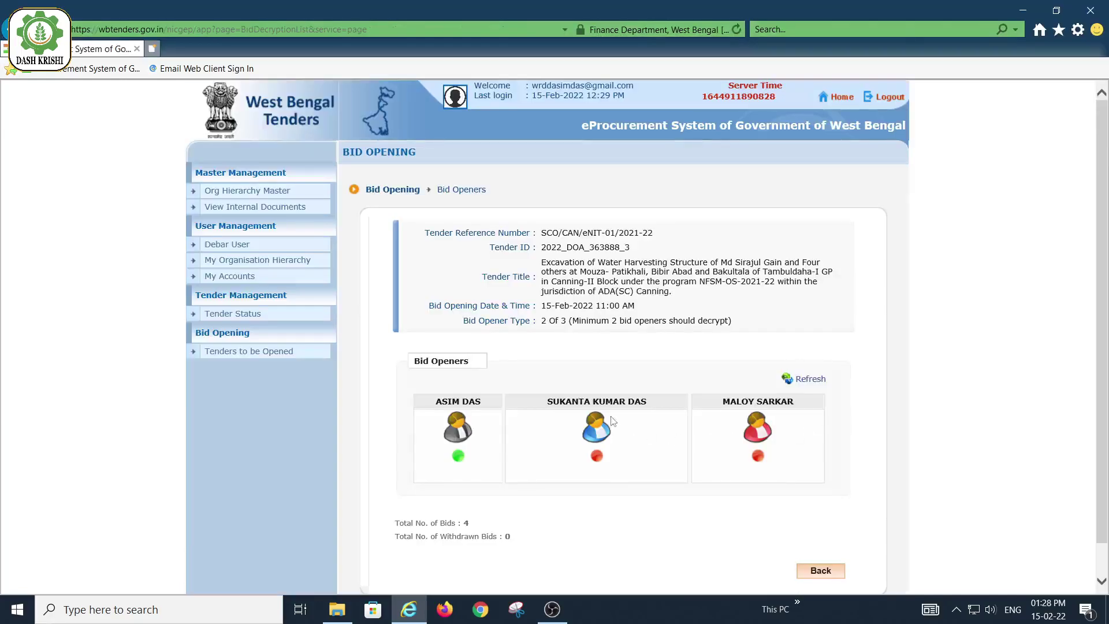
{"action": "scroll", "coordinate": [569, 396], "scroll_direction": "down", "scroll_amount": 1}
{"action": "left_click", "coordinate": [816, 535]}
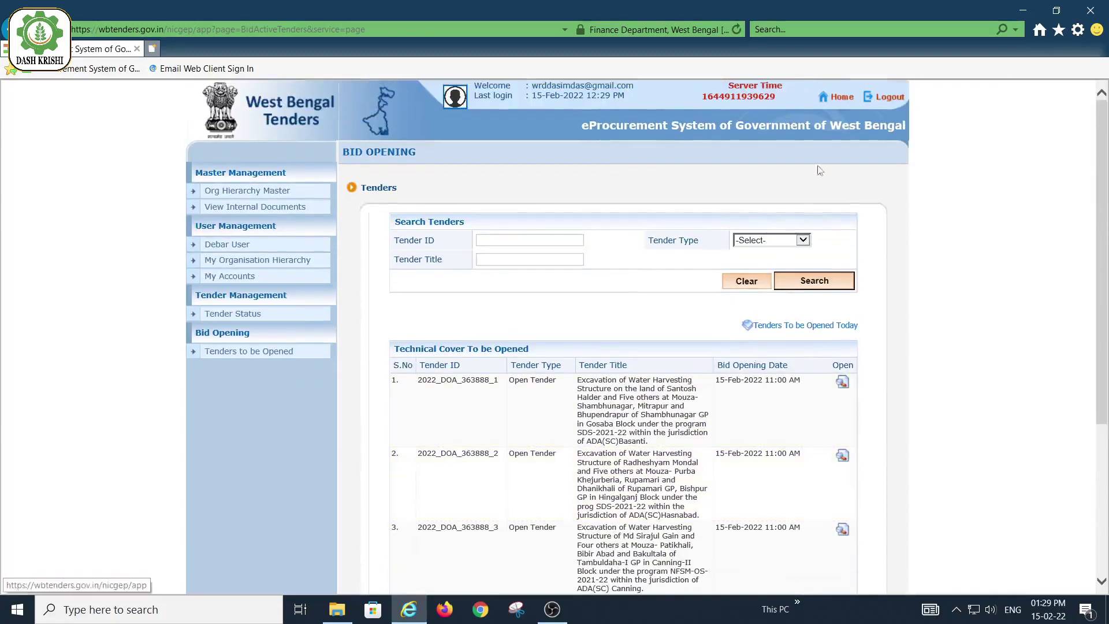
Log out, then submit the login form again with captcha N4TFH.
{"action": "left_click", "coordinate": [887, 99]}
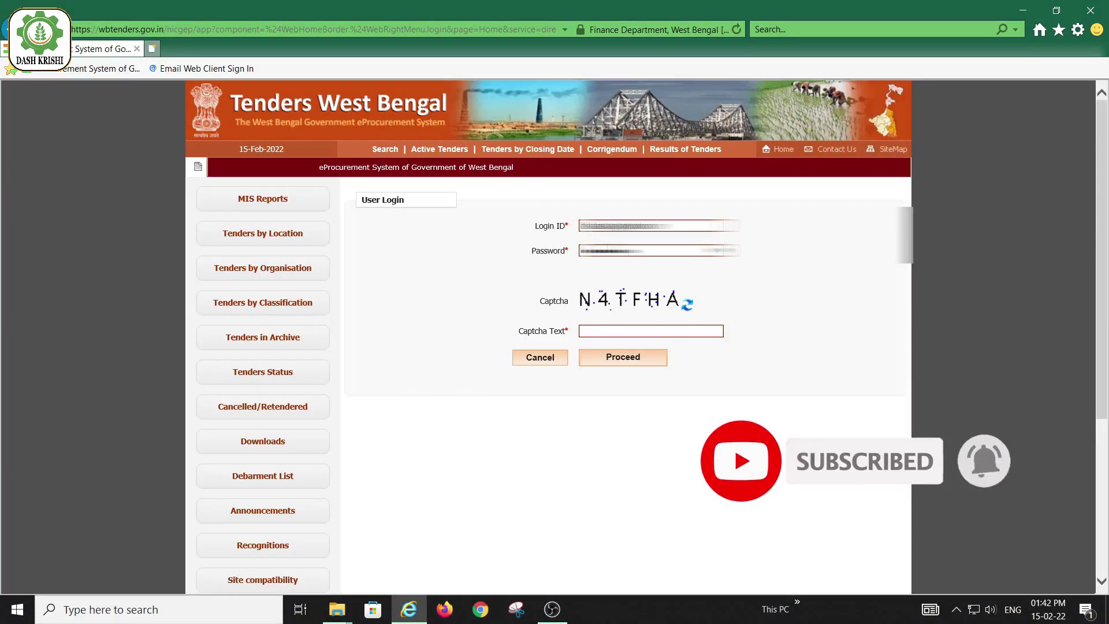
{"action": "left_click", "coordinate": [595, 333]}
{"action": "type", "text": "N4"}
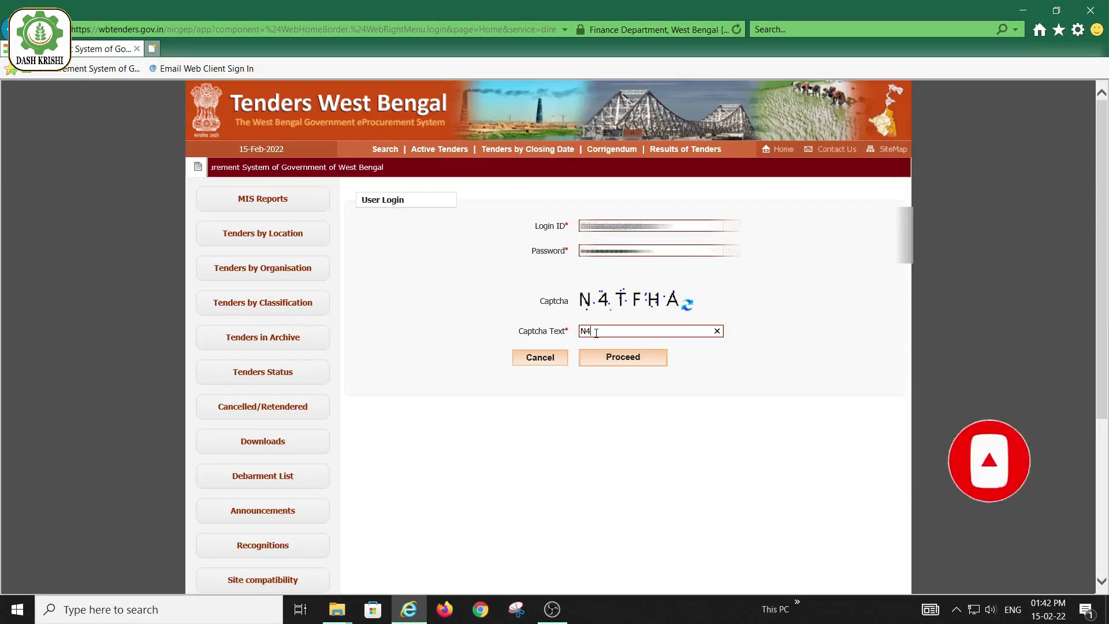
{"action": "type", "text": "TFHA"}
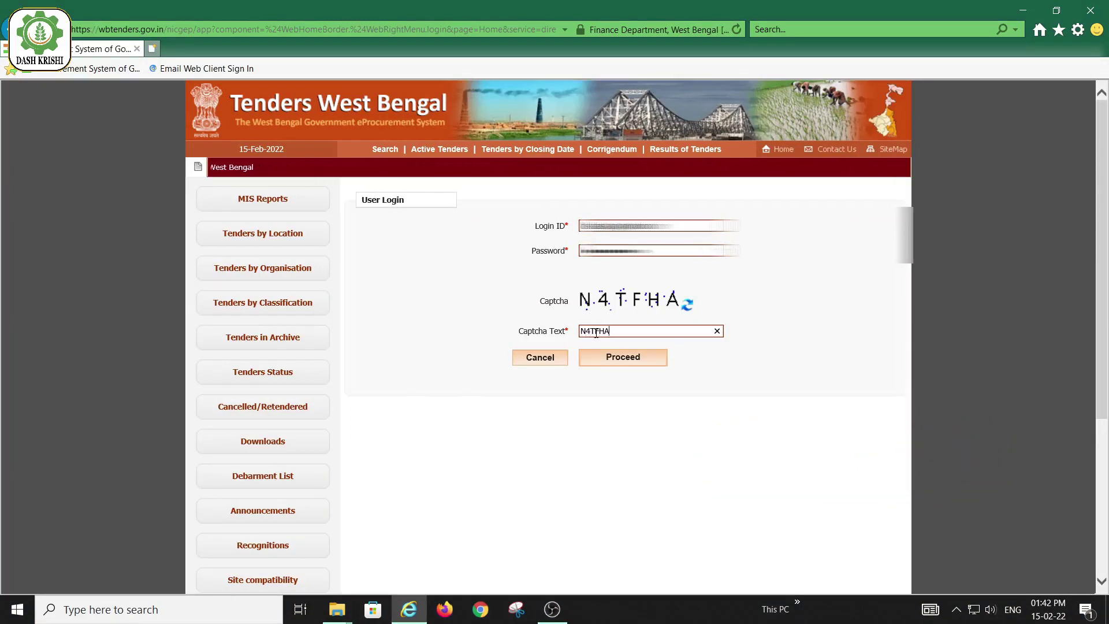
{"action": "key", "text": "Return"}
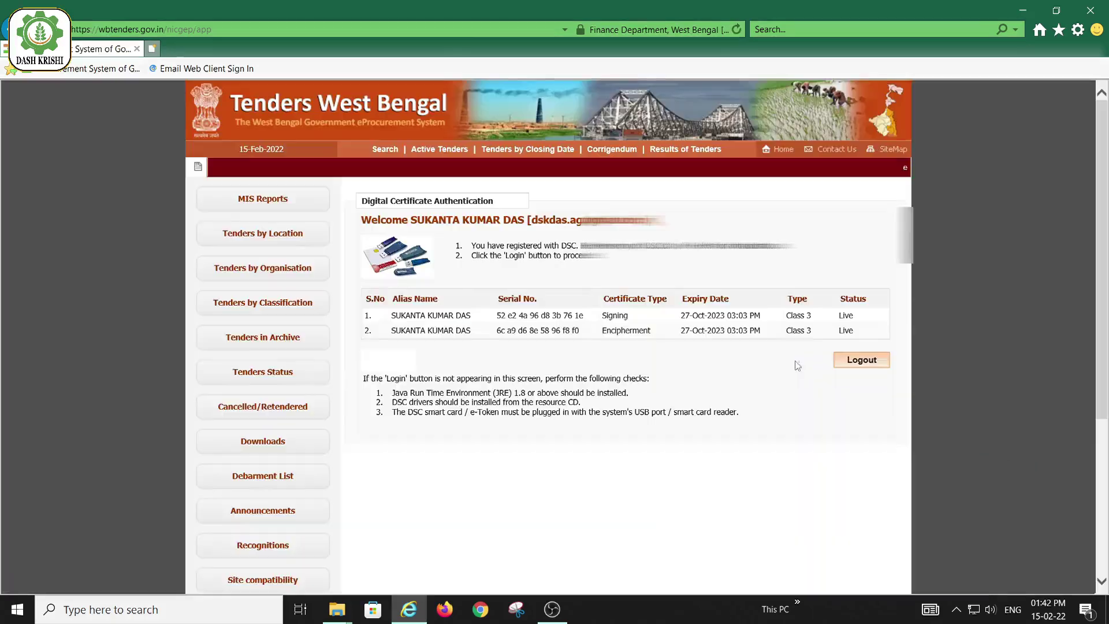
Allow the certificate applet and enter the DSC PIN to sign in.
{"action": "left_click", "coordinate": [625, 364]}
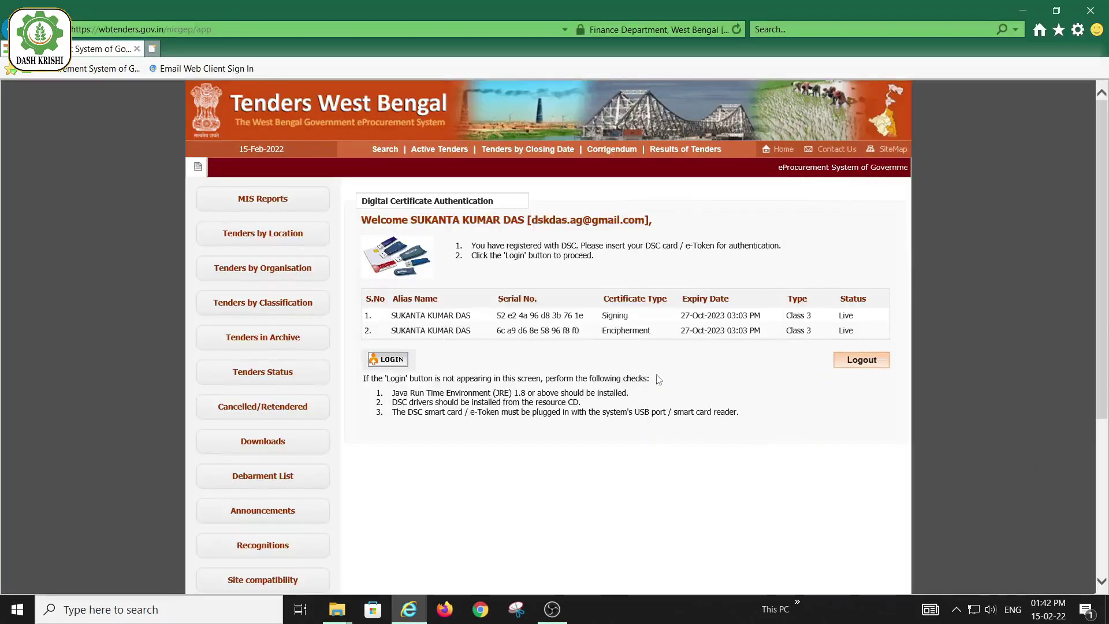
{"action": "left_click", "coordinate": [388, 359]}
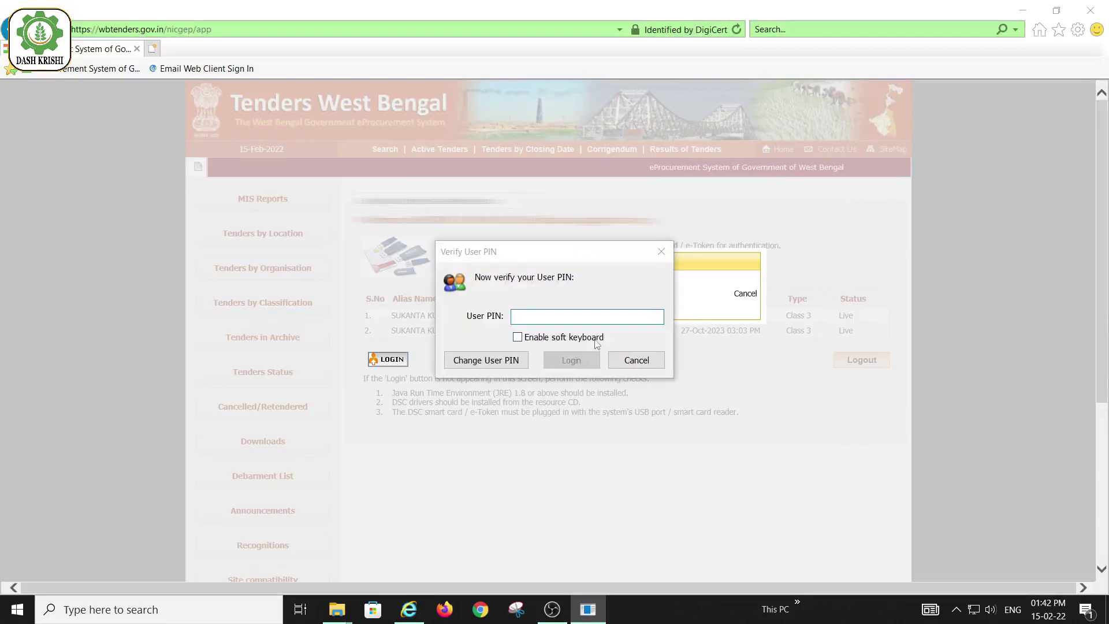
{"action": "type", "text": "*"}
{"action": "key", "text": "Return"}
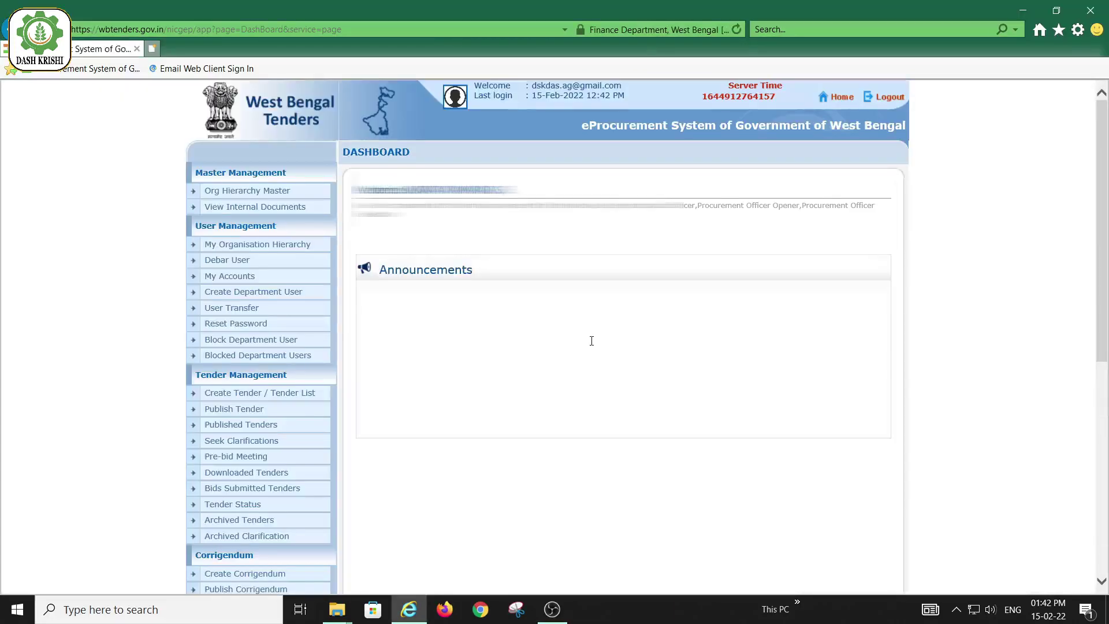
Open tender 2022_DOA_363888_3 from the Tenders to be Opened list.
{"action": "scroll", "coordinate": [591, 341], "scroll_direction": "down", "scroll_amount": 6}
{"action": "scroll", "coordinate": [593, 346], "scroll_direction": "up", "scroll_amount": 6}
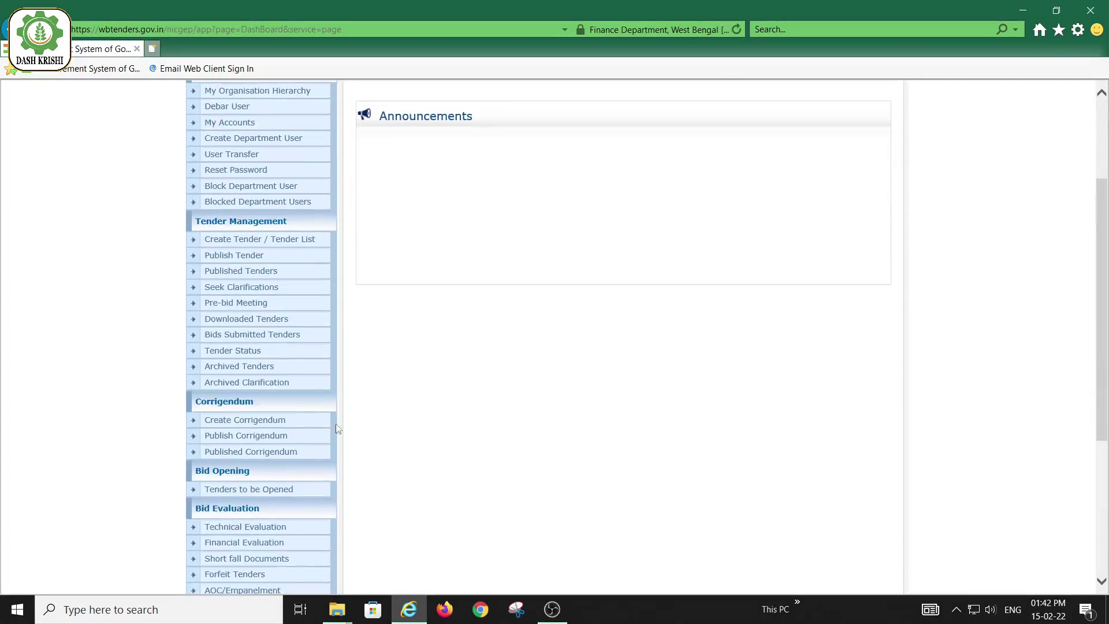
{"action": "left_click", "coordinate": [267, 489]}
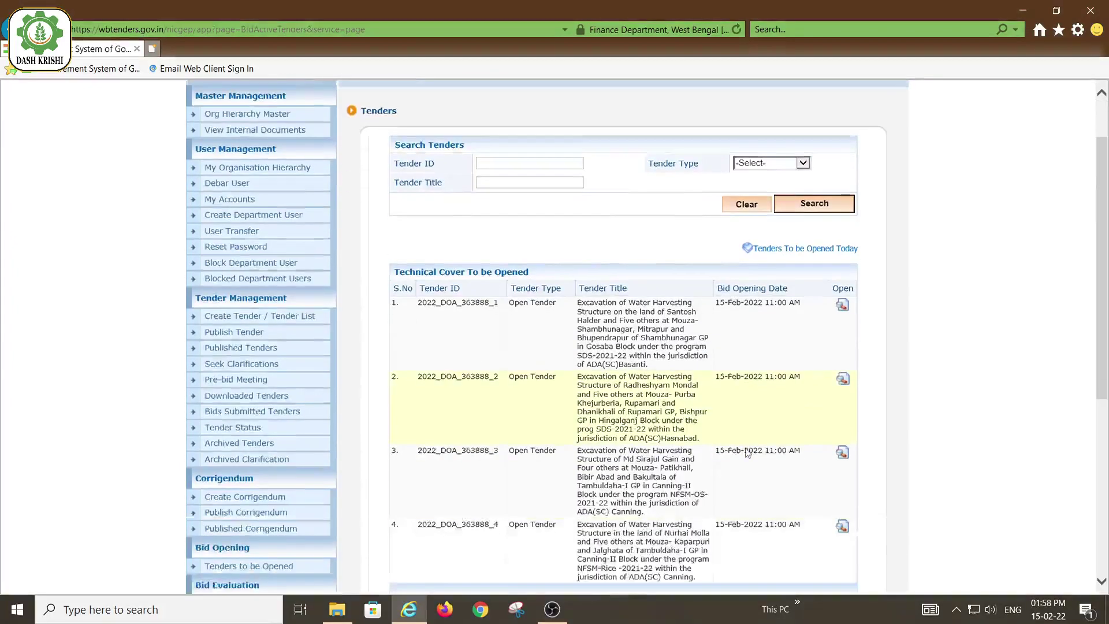
{"action": "scroll", "coordinate": [748, 453], "scroll_direction": "down", "scroll_amount": 2}
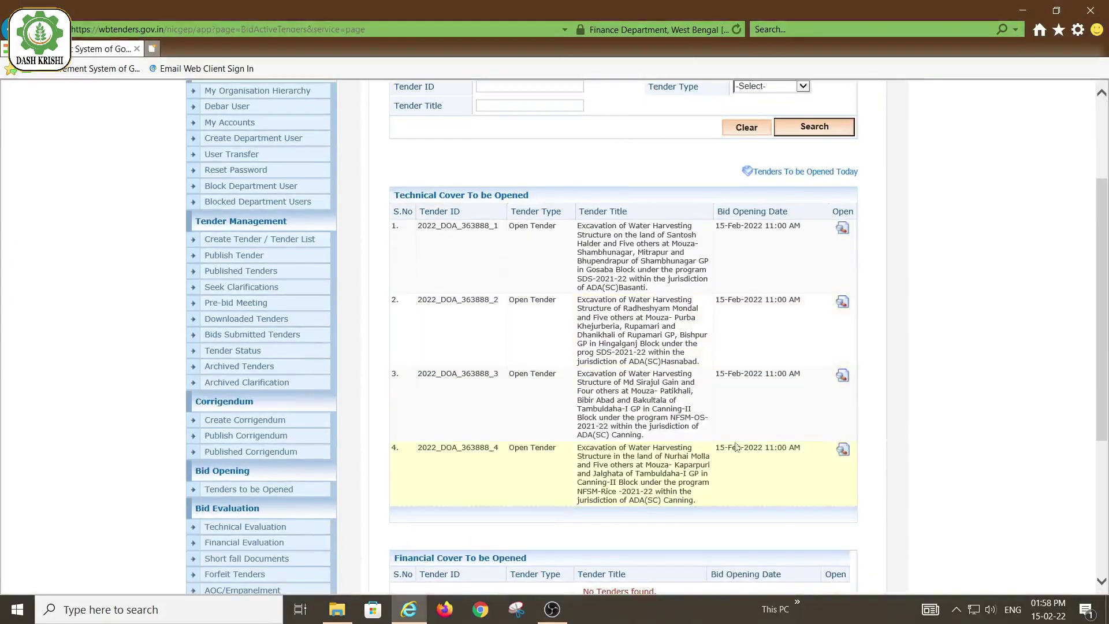
{"action": "left_click", "coordinate": [842, 378]}
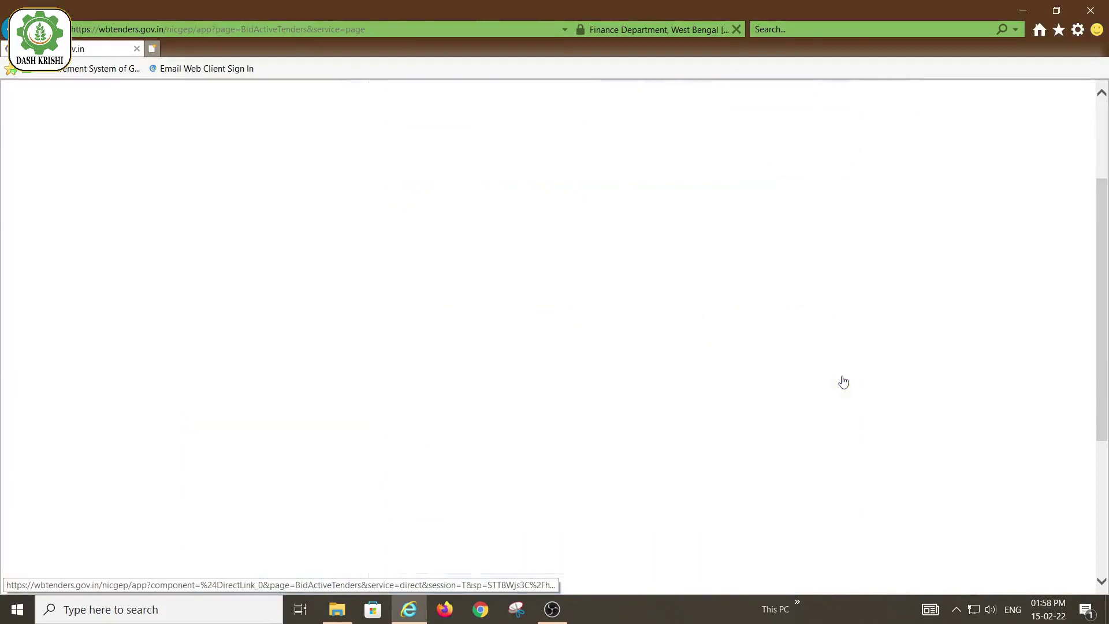
{"action": "scroll", "coordinate": [695, 424], "scroll_direction": "down", "scroll_amount": 1}
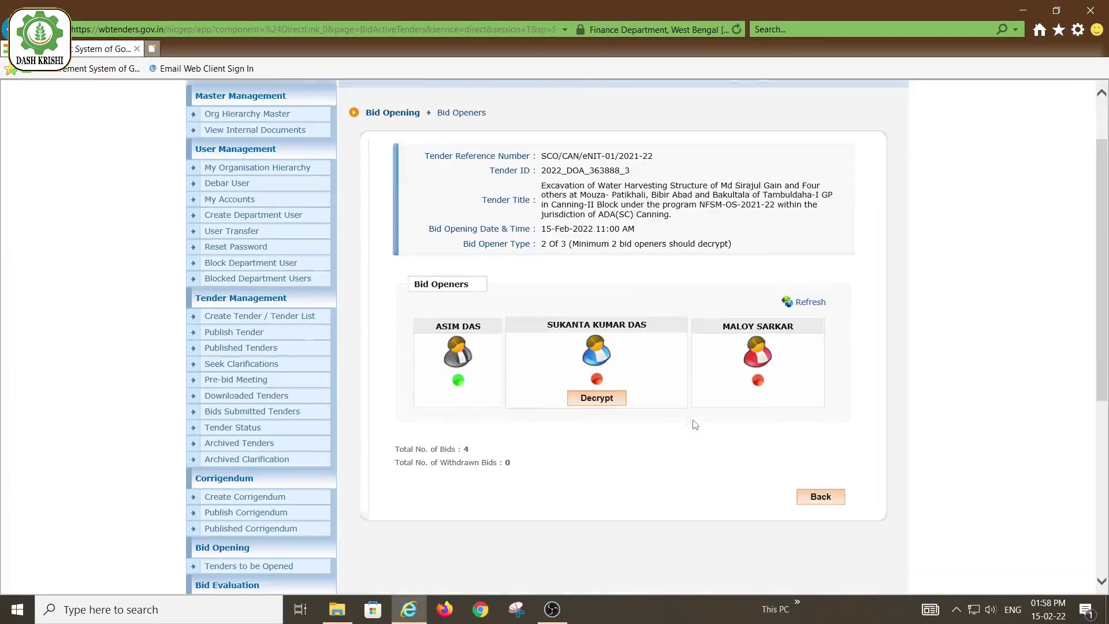
Decrypt the tender's four bids through the applet, confirming with the DSC PIN.
{"action": "left_click", "coordinate": [607, 402]}
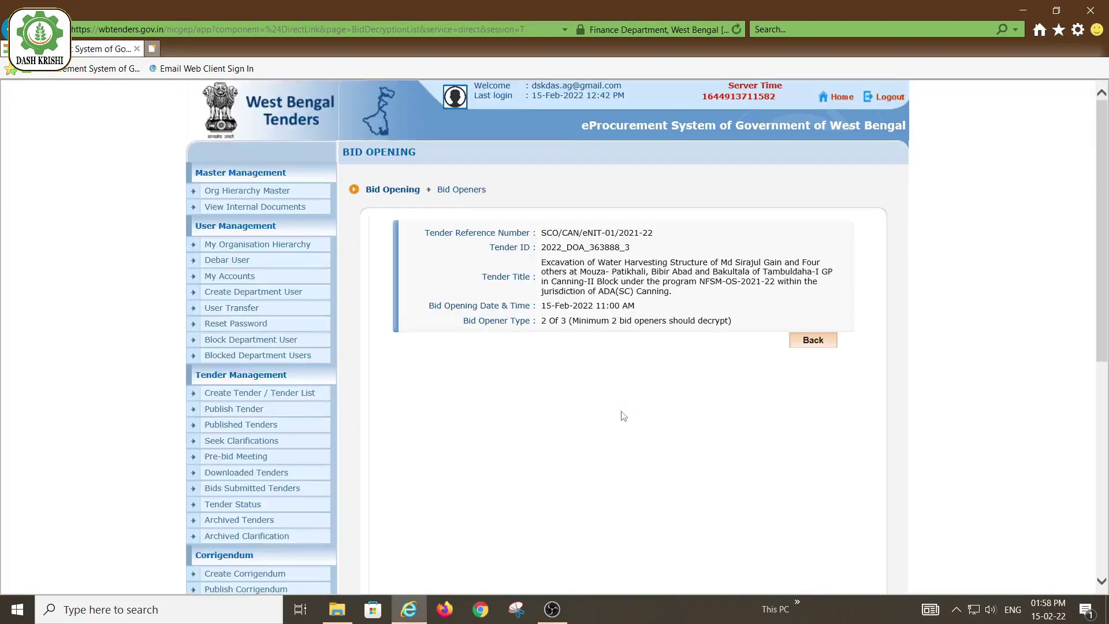
{"action": "scroll", "coordinate": [696, 409], "scroll_direction": "down", "scroll_amount": 1}
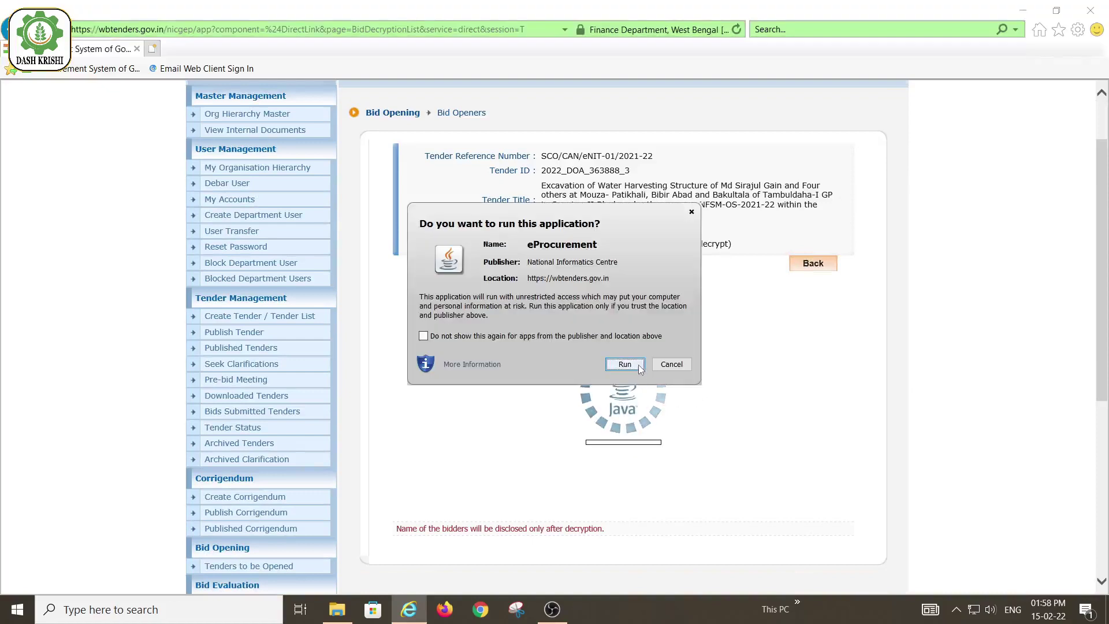
{"action": "left_click", "coordinate": [638, 366]}
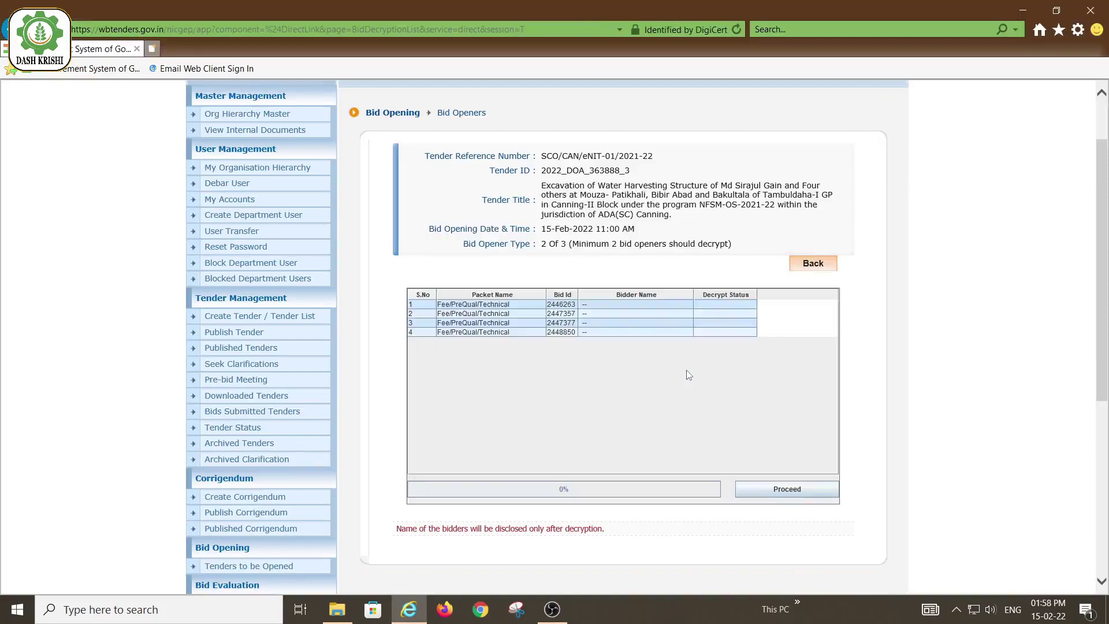
{"action": "left_click", "coordinate": [779, 491]}
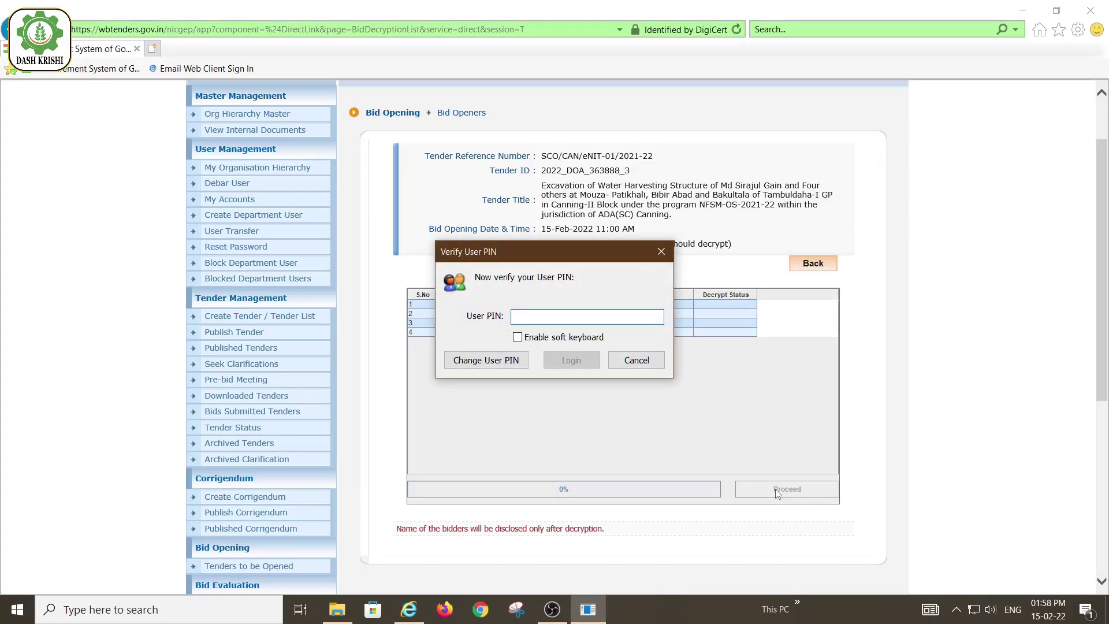
{"action": "type", "text": "•••••••••"}
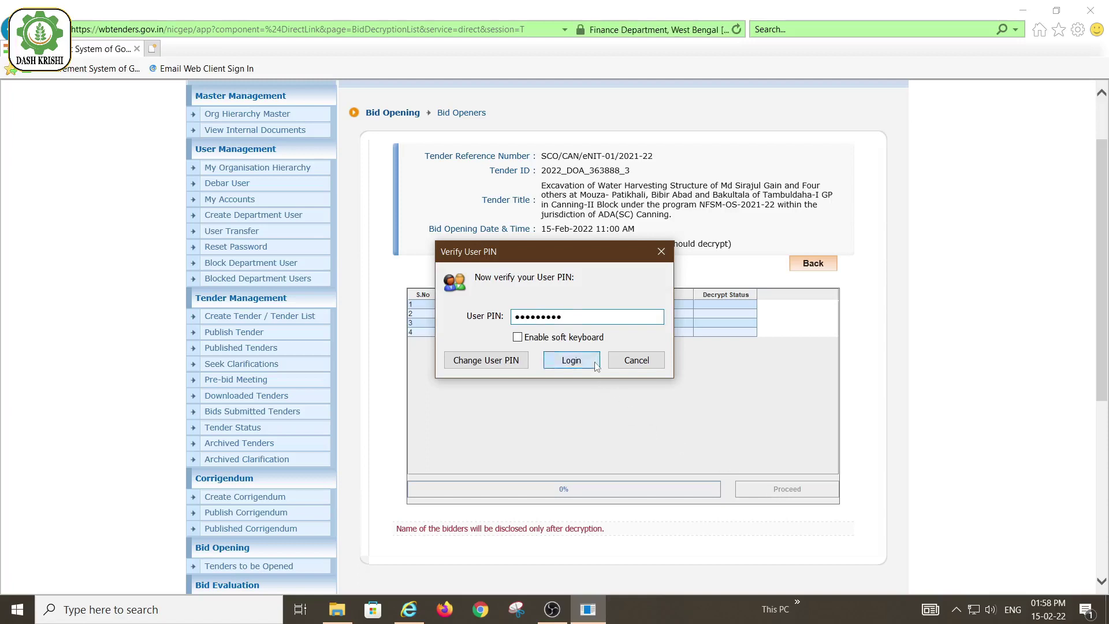
{"action": "left_click", "coordinate": [595, 363]}
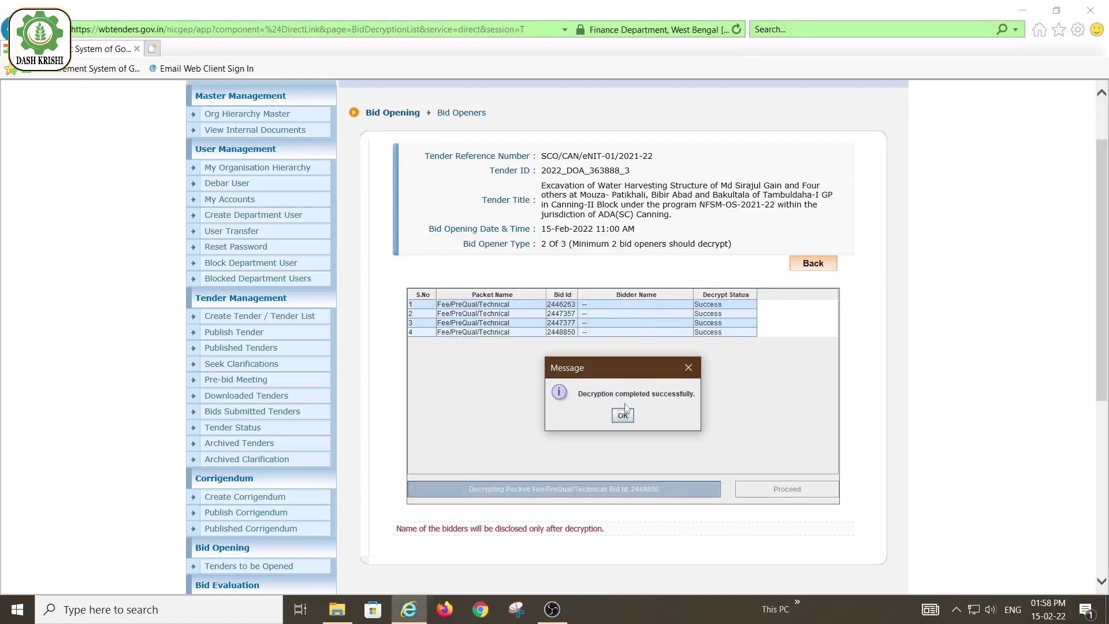
{"action": "left_click", "coordinate": [623, 414]}
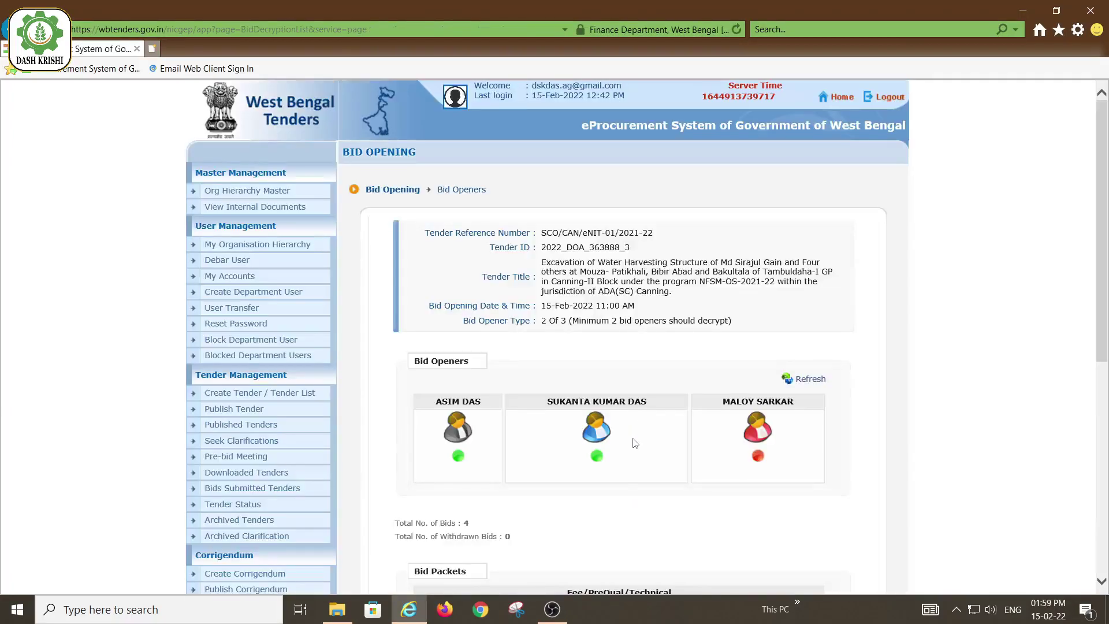
Open the Fee/PreQual/Technical packet's bid list and select the first bidder's name.
{"action": "scroll", "coordinate": [635, 443], "scroll_direction": "down", "scroll_amount": 3}
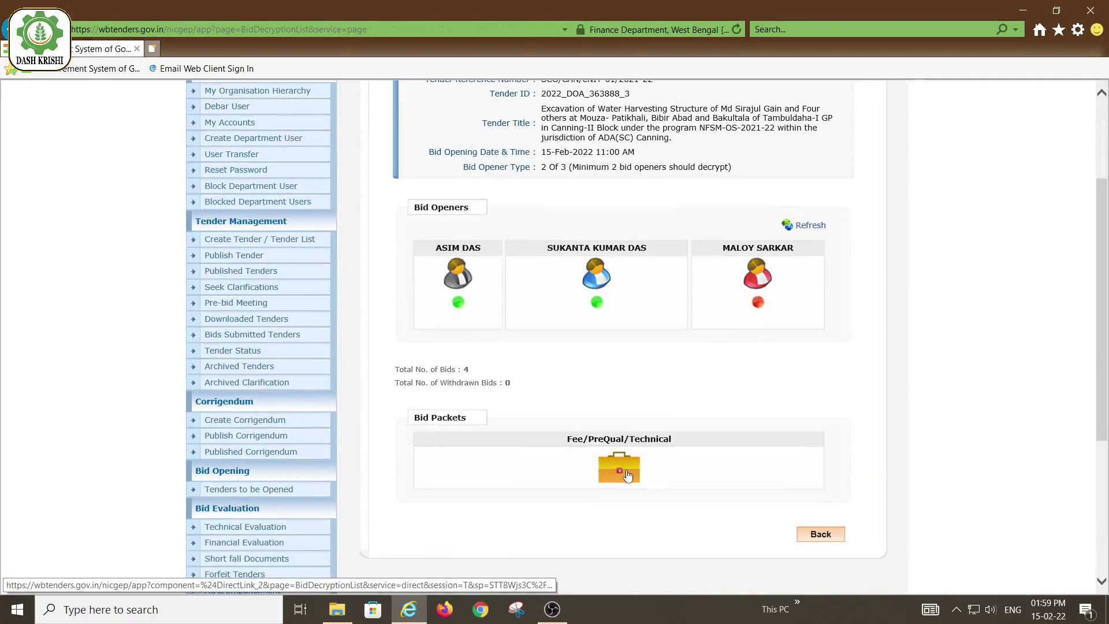
{"action": "left_click", "coordinate": [628, 475]}
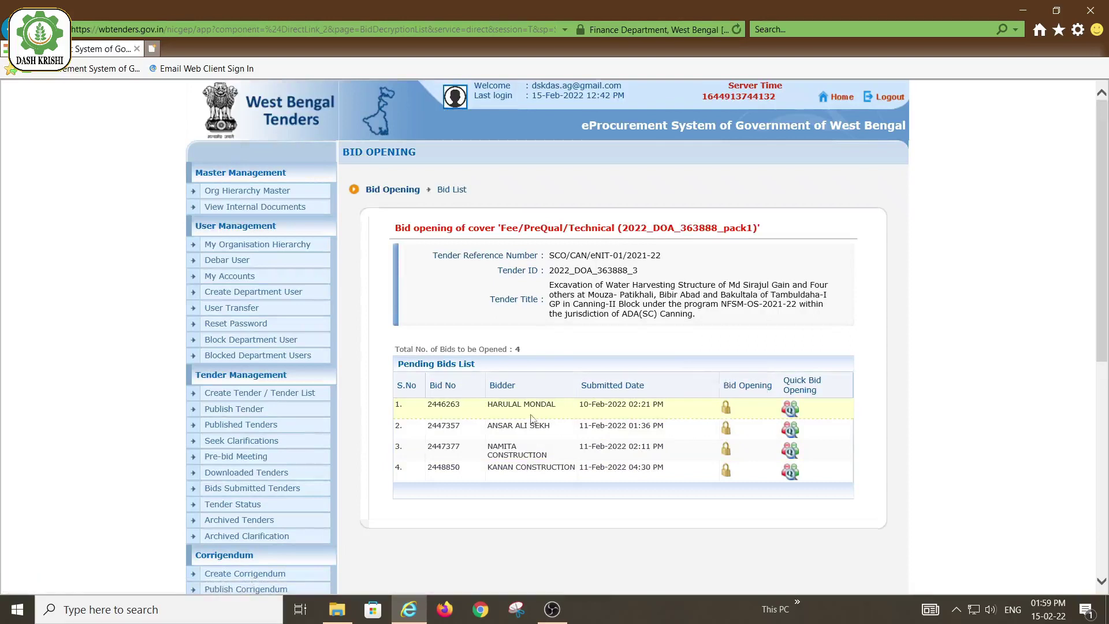
{"action": "left_click_drag", "start_coordinate": [504, 404], "coordinate": [557, 407]}
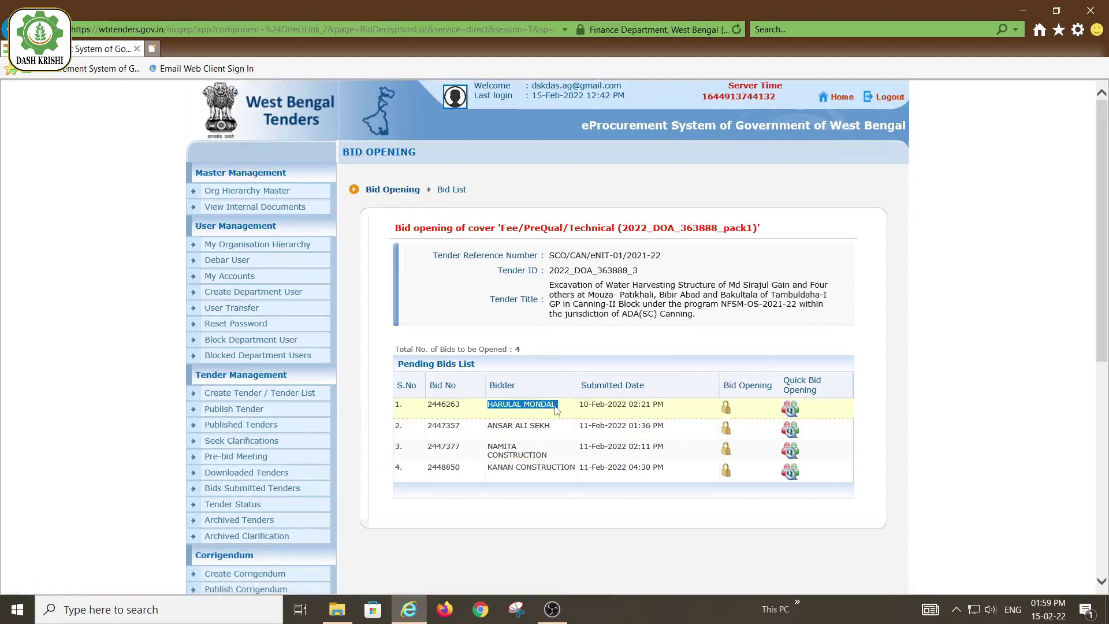
Create a folder in 2022_DOA_363888_3 named after the first bidder.
{"action": "left_click", "coordinate": [340, 613]}
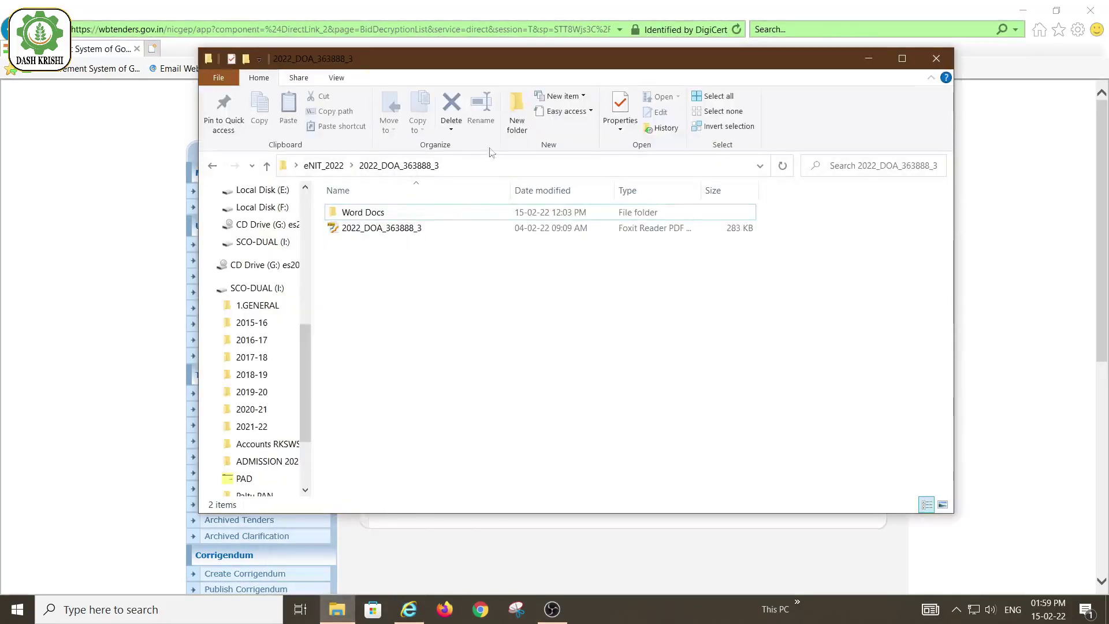
{"action": "left_click", "coordinate": [517, 113]}
{"action": "type", "text": "HARULAL MONDAL"}
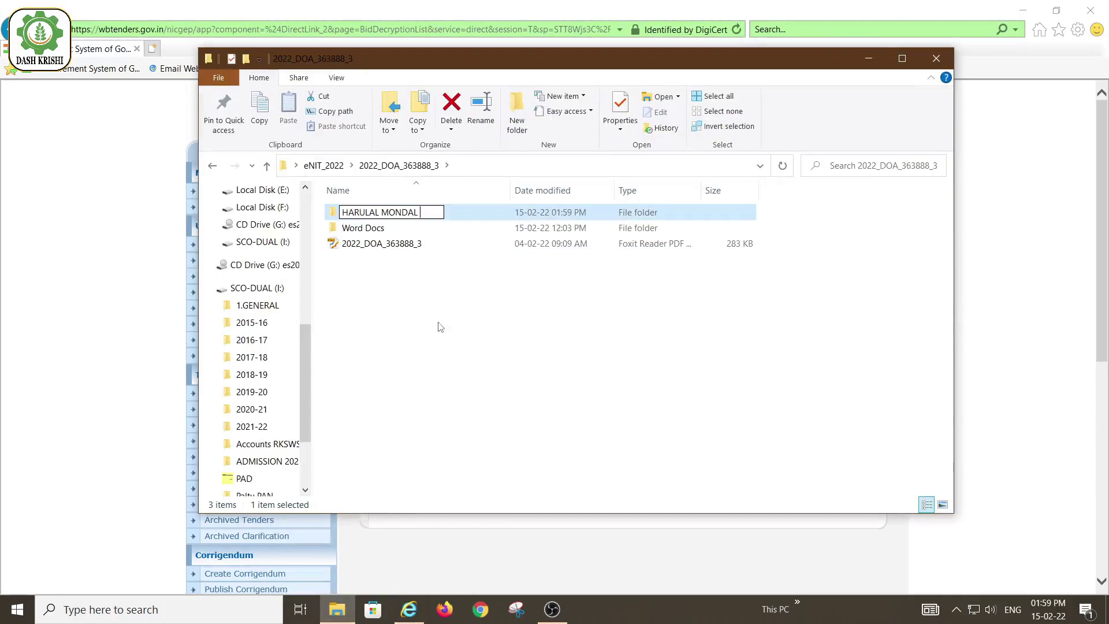
{"action": "left_click", "coordinate": [444, 331]}
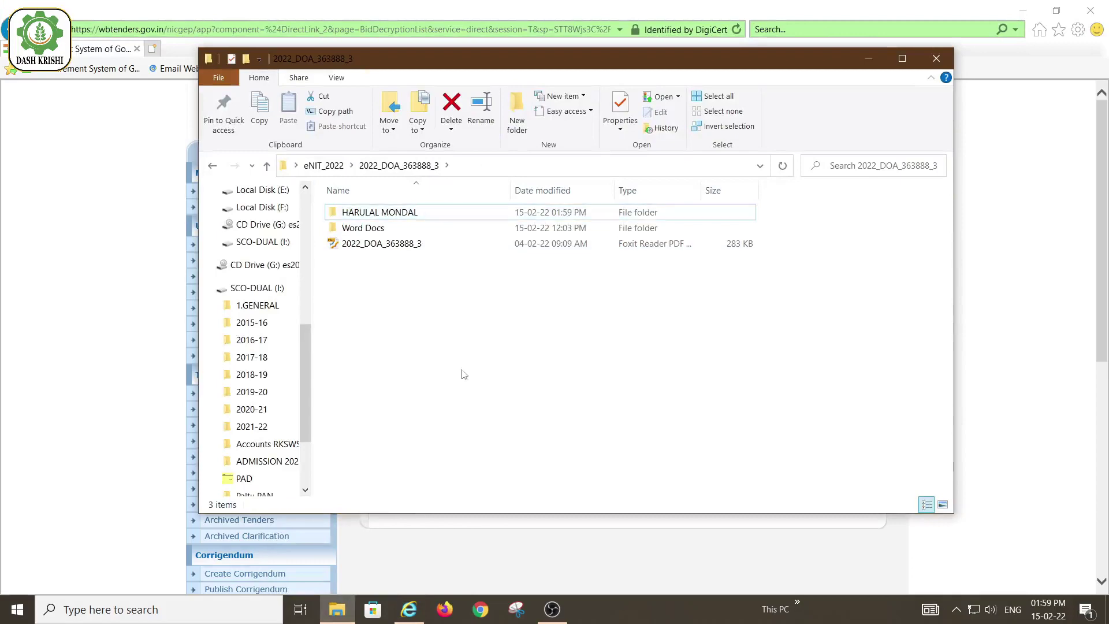
{"action": "left_click", "coordinate": [495, 543]}
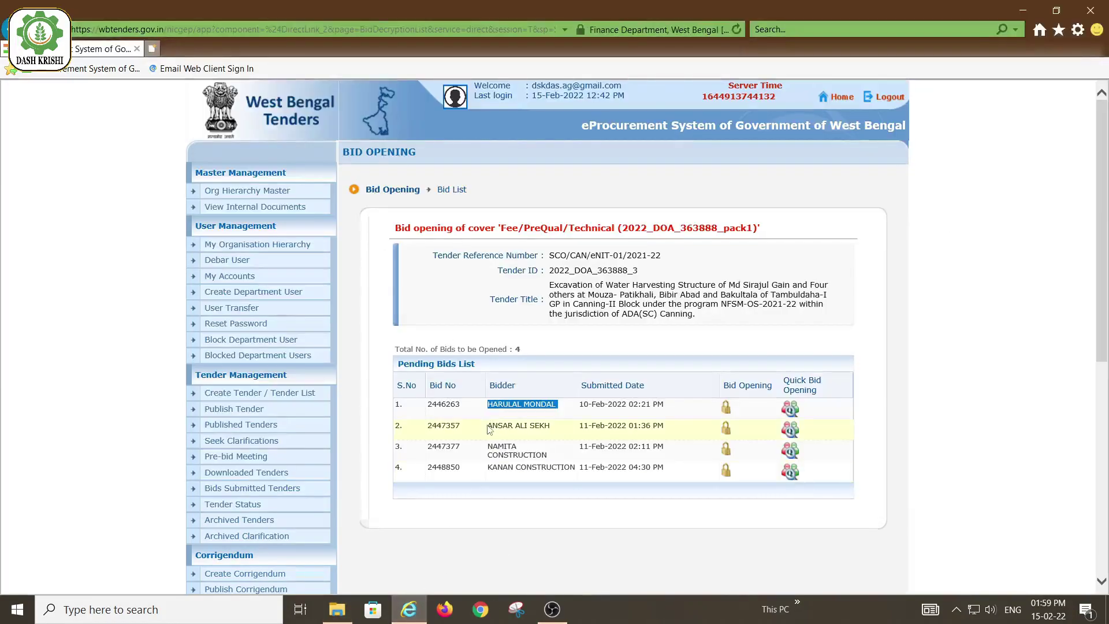
Copy the second bidder's name from the bid list and create a folder with it.
{"action": "left_click_drag", "start_coordinate": [491, 426], "coordinate": [554, 430]}
{"action": "key", "text": "ctrl+c"}
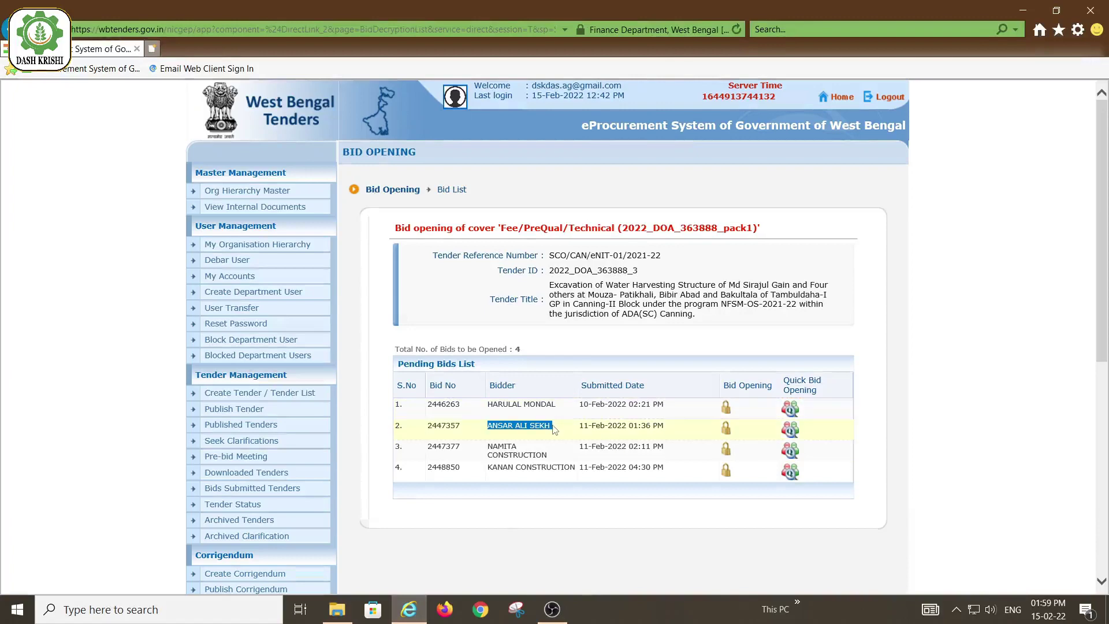
{"action": "key", "text": "alt+Tab"}
{"action": "key", "text": "ctrl+shift+n"}
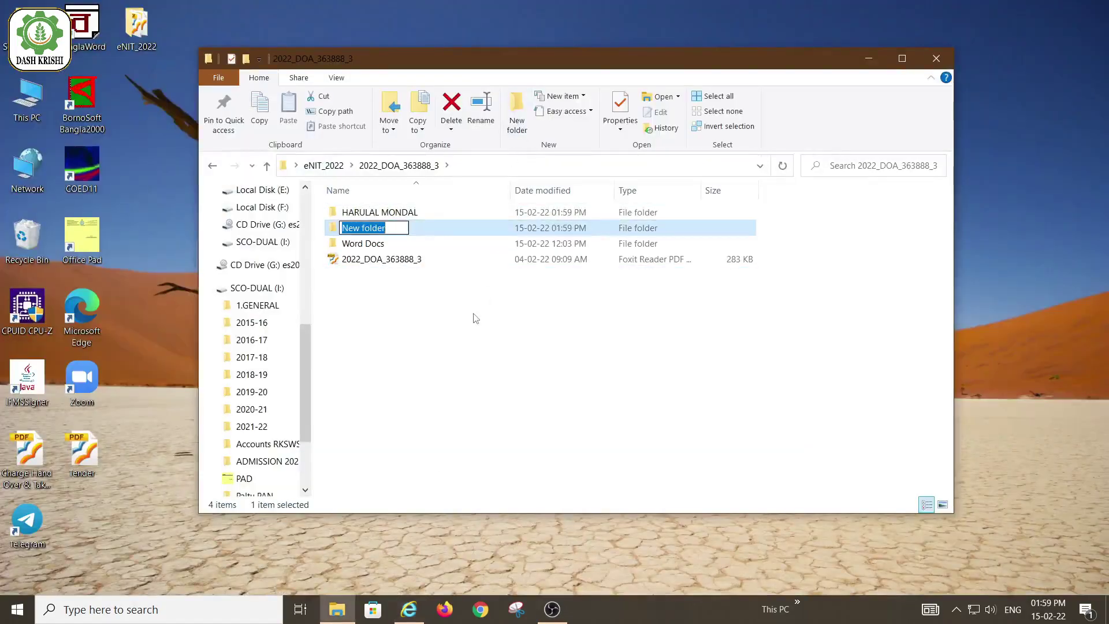
{"action": "key", "text": "ctrl+v"}
{"action": "left_click", "coordinate": [473, 370]}
{"action": "left_click", "coordinate": [408, 609]}
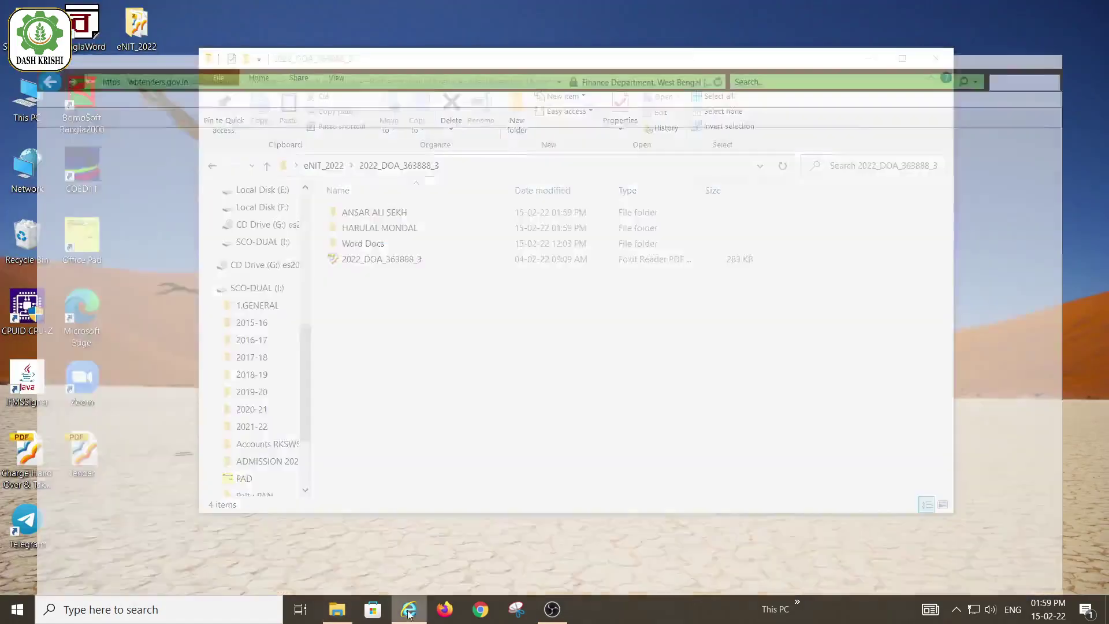
Create a KANAN CONSTRUCTION folder for the third bidder and return to the pending bids.
{"action": "left_click_drag", "start_coordinate": [488, 448], "coordinate": [555, 457]}
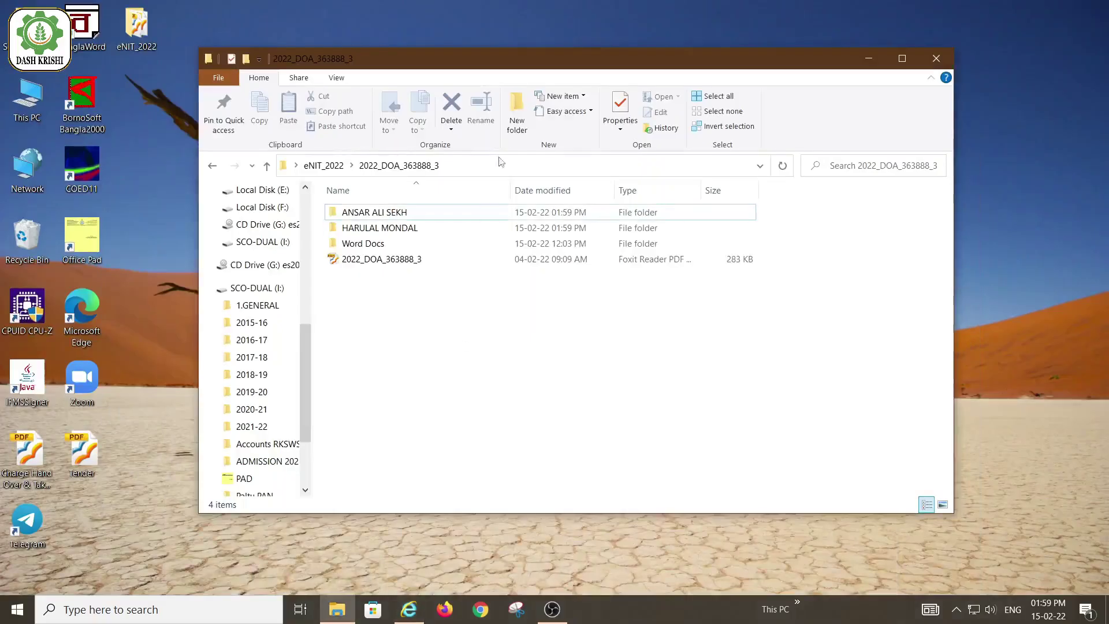
{"action": "key", "text": "ctrl+shift+n"}
{"action": "type", "text": "KANAN CONSTRUCTION"}
{"action": "left_click", "coordinate": [442, 408]}
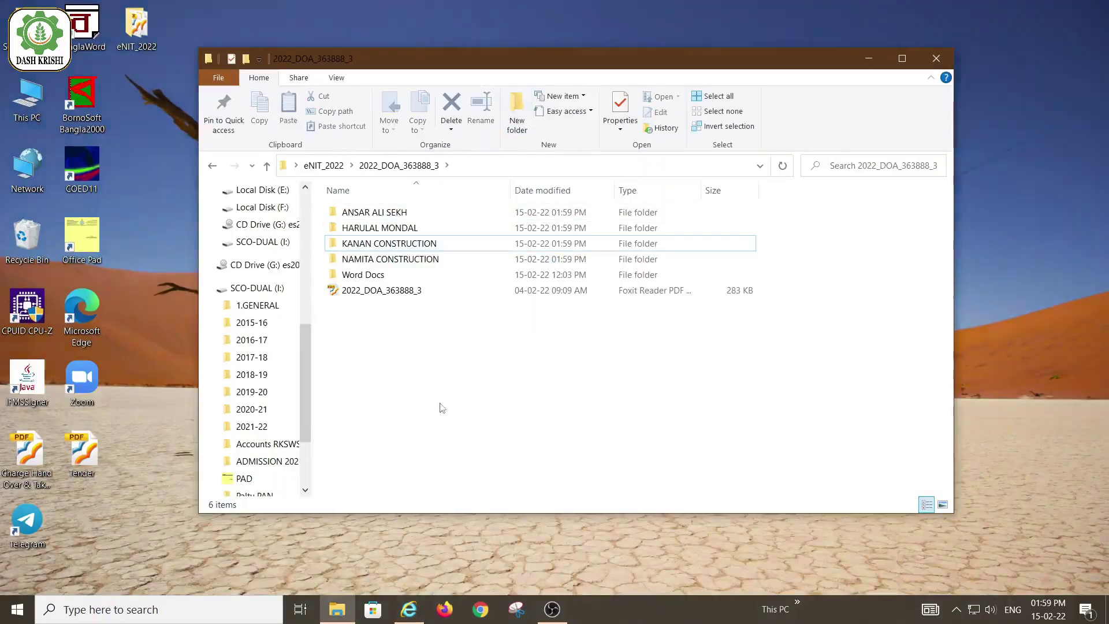
{"action": "left_click", "coordinate": [414, 613]}
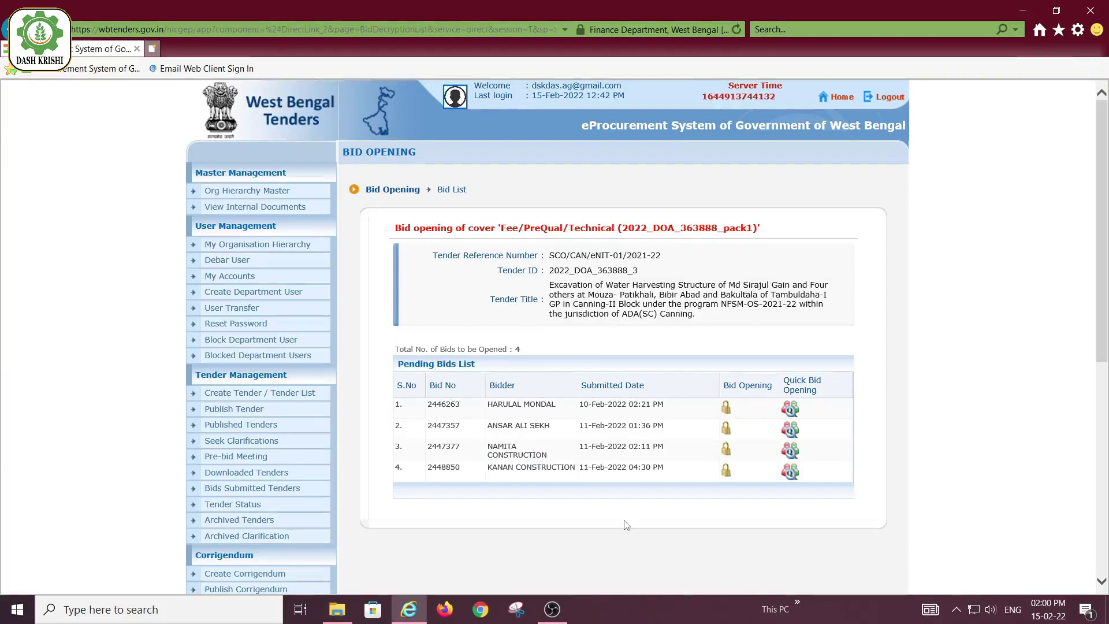
Open pending bid 2446263, review its paid information and submission confirmation, then close it.
{"action": "left_click", "coordinate": [727, 409]}
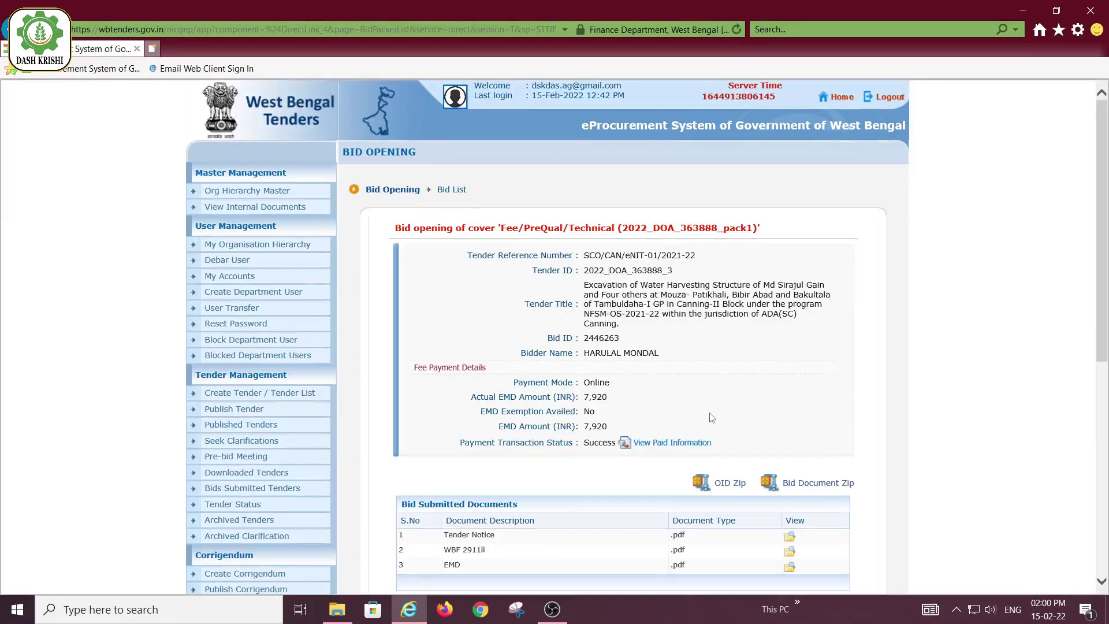
{"action": "scroll", "coordinate": [709, 416], "scroll_direction": "down", "scroll_amount": 3}
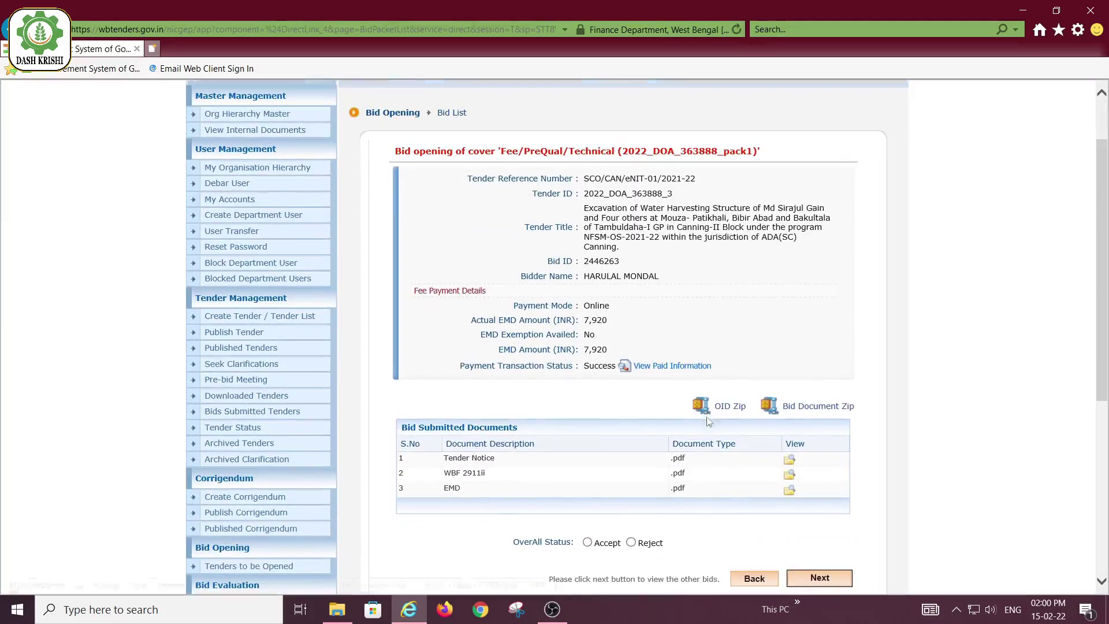
{"action": "scroll", "coordinate": [705, 434], "scroll_direction": "down", "scroll_amount": 1}
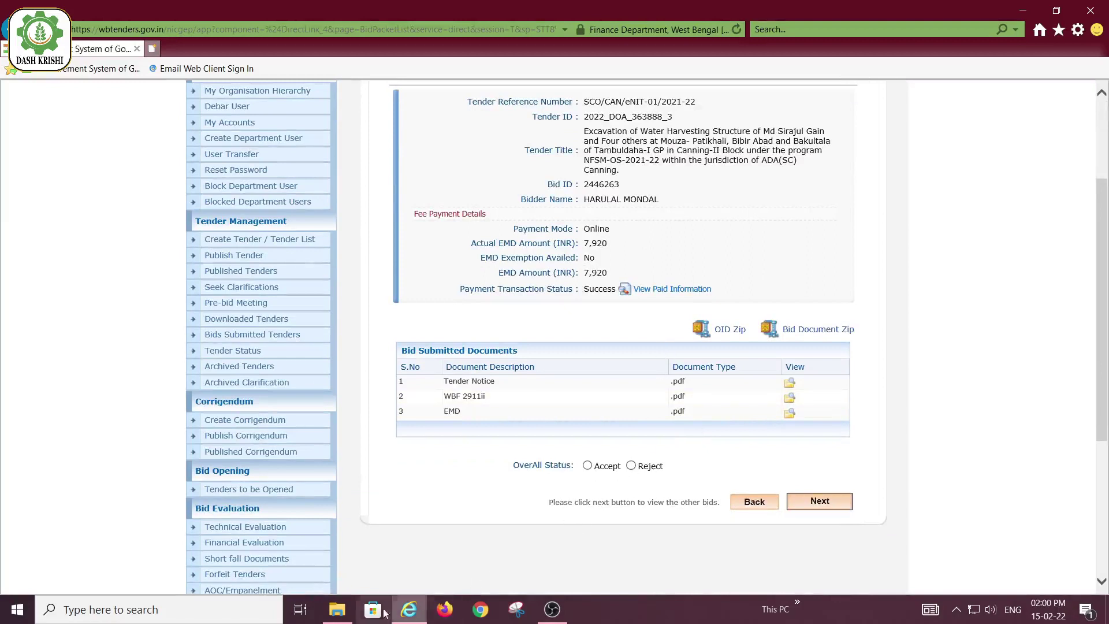
{"action": "mouse_move", "coordinate": [341, 617]}
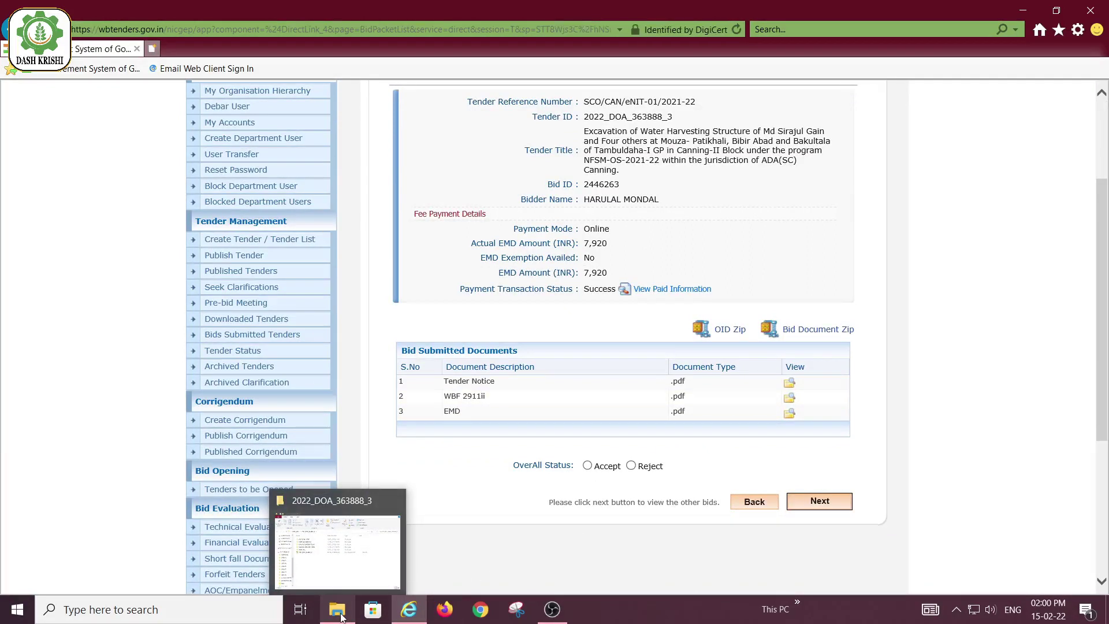
{"action": "left_click", "coordinate": [668, 293]}
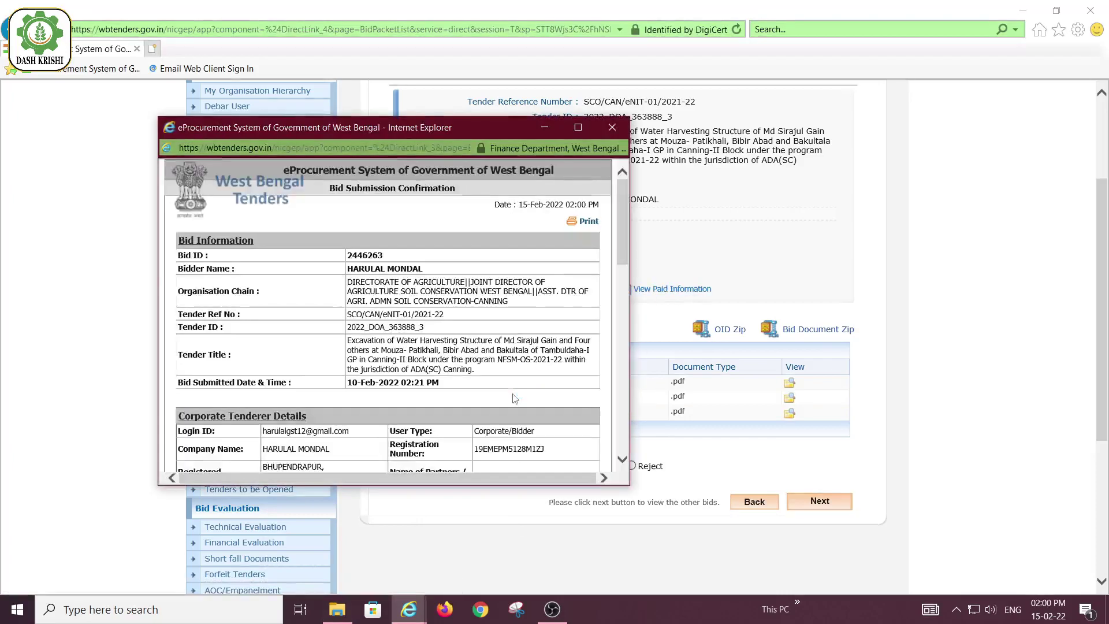
{"action": "scroll", "coordinate": [516, 396], "scroll_direction": "down", "scroll_amount": 10}
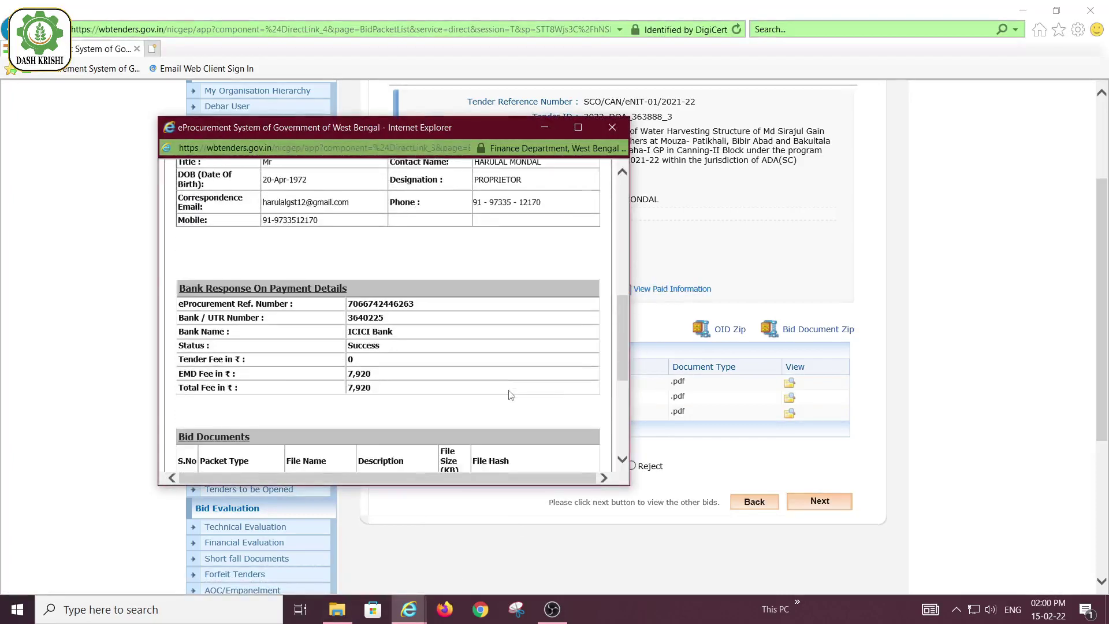
{"action": "scroll", "coordinate": [509, 390], "scroll_direction": "down", "scroll_amount": 1}
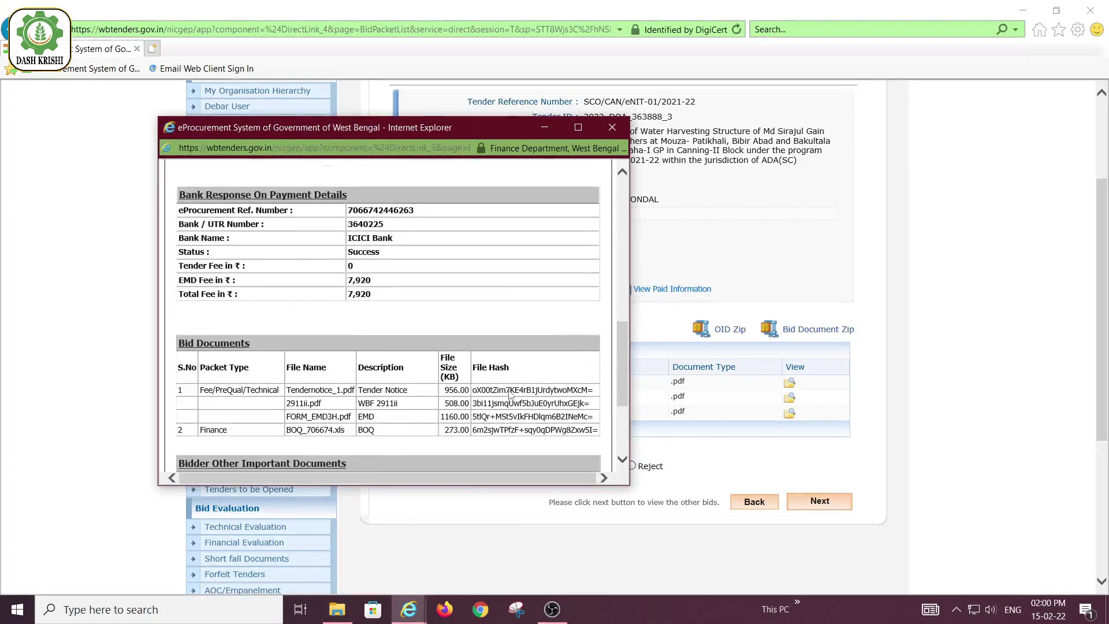
{"action": "scroll", "coordinate": [525, 401], "scroll_direction": "down", "scroll_amount": 5}
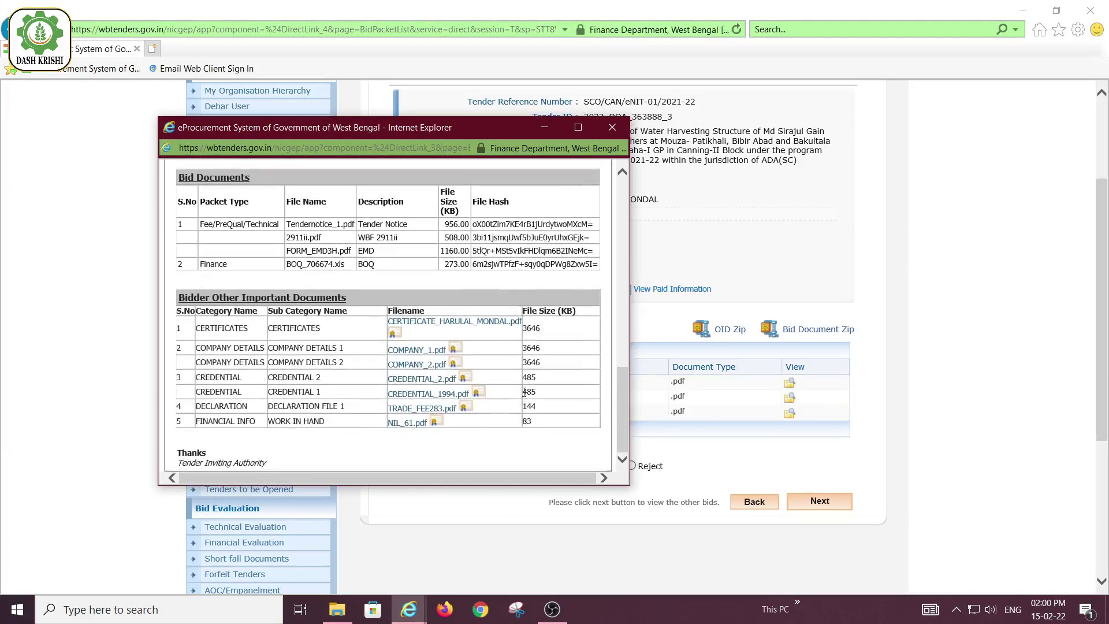
{"action": "scroll", "coordinate": [525, 398], "scroll_direction": "up", "scroll_amount": 7}
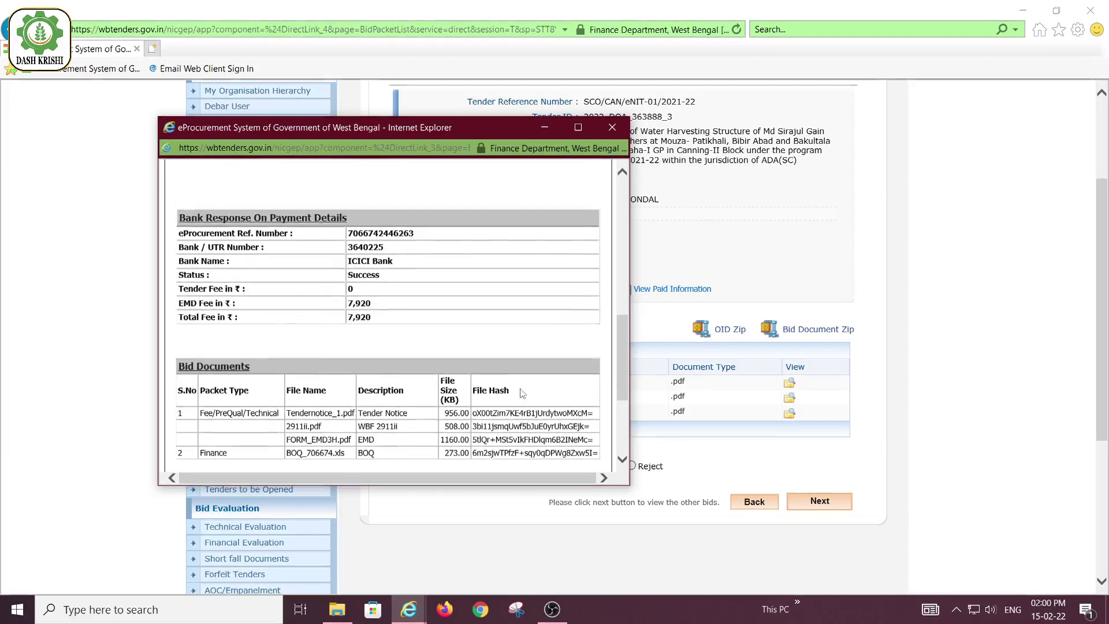
{"action": "left_click", "coordinate": [612, 127]}
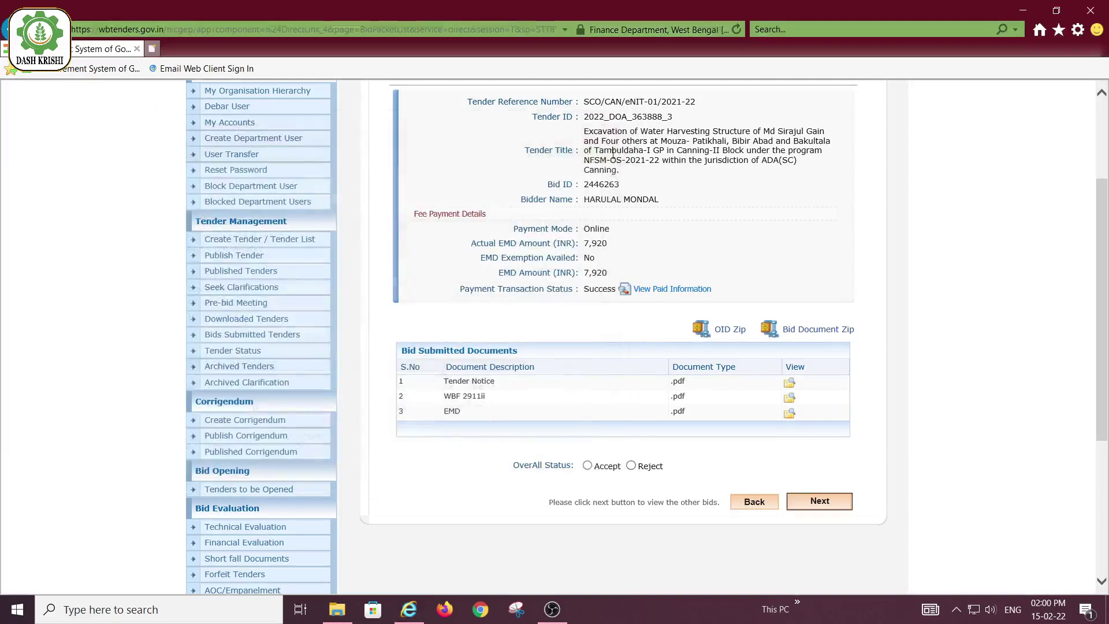
Save oid_bid_2446263.zip and Fee_PreQual_Technical_2446263.zip for bid 2446263.
{"action": "left_click", "coordinate": [722, 333]}
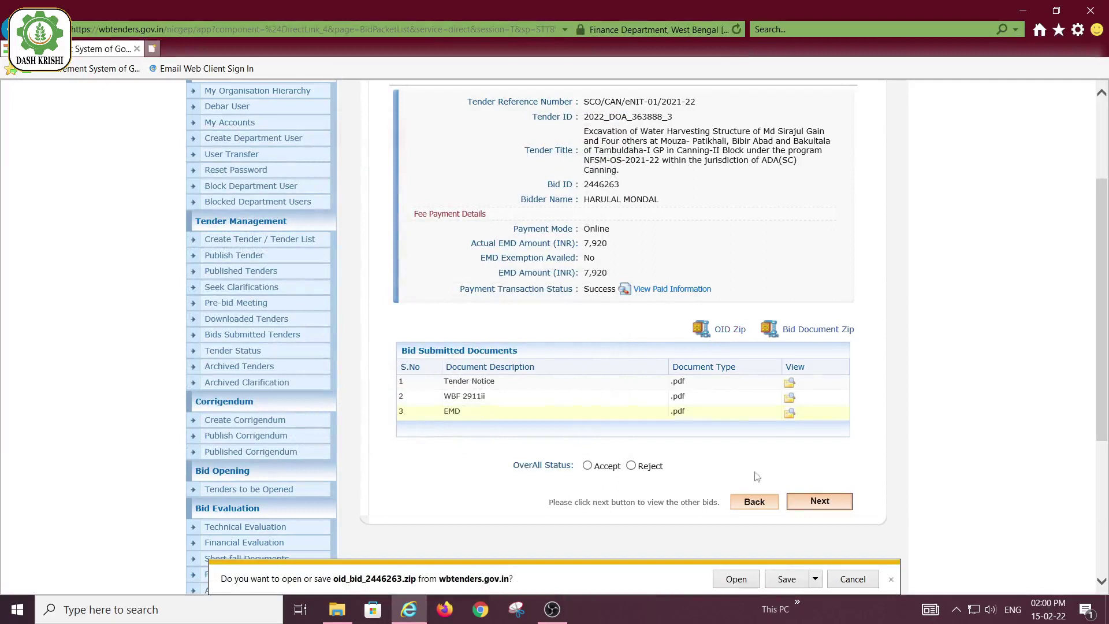
{"action": "left_click", "coordinate": [785, 579]}
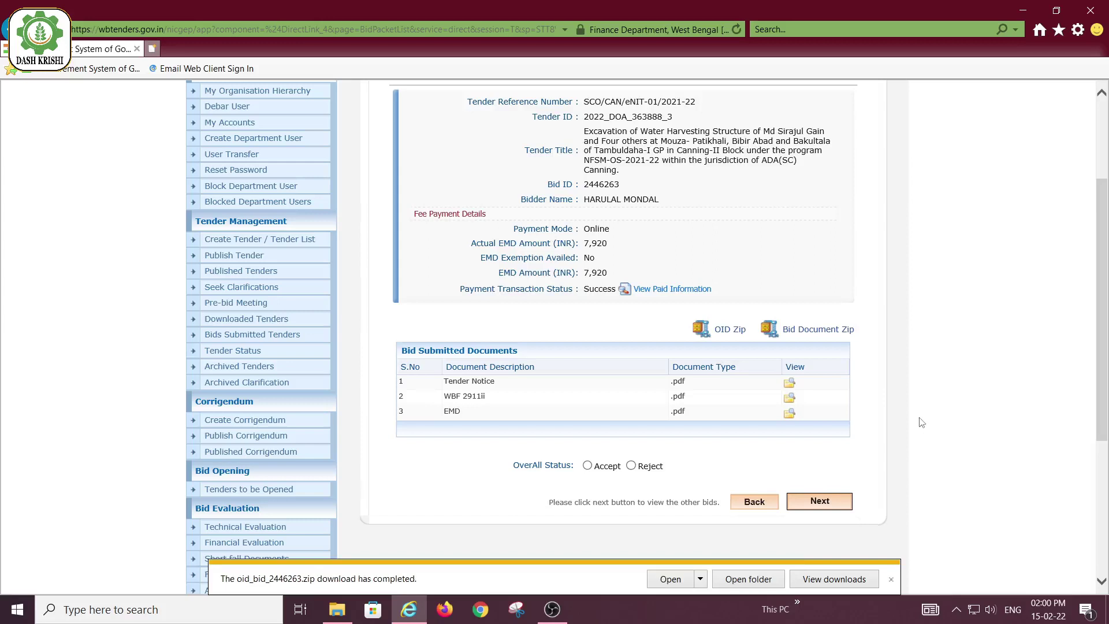
{"action": "left_click", "coordinate": [810, 336]}
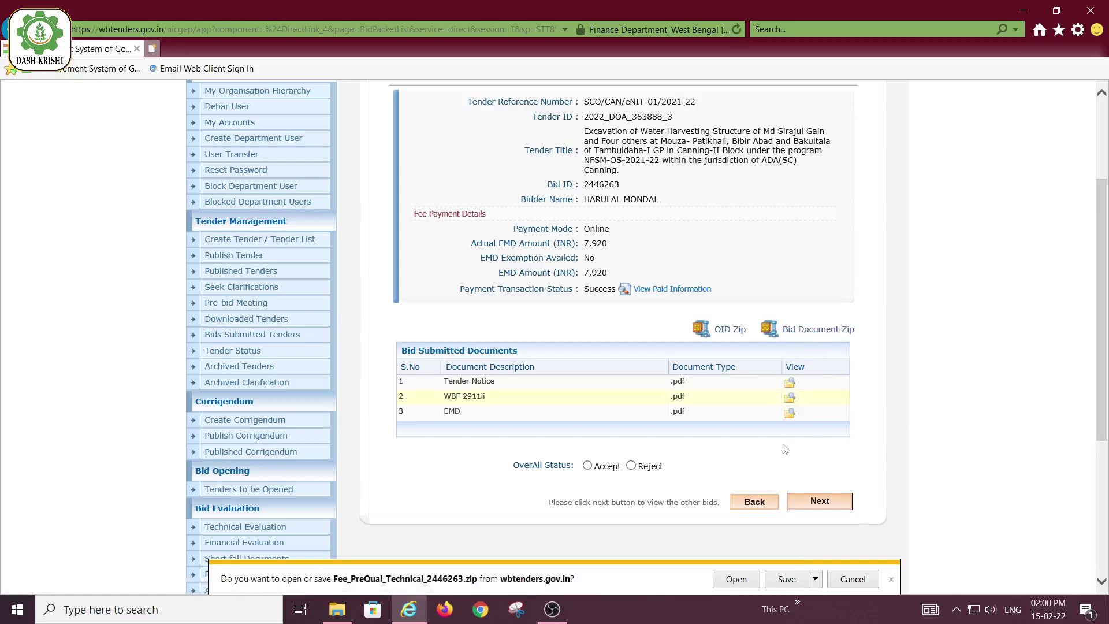
{"action": "left_click", "coordinate": [786, 579]}
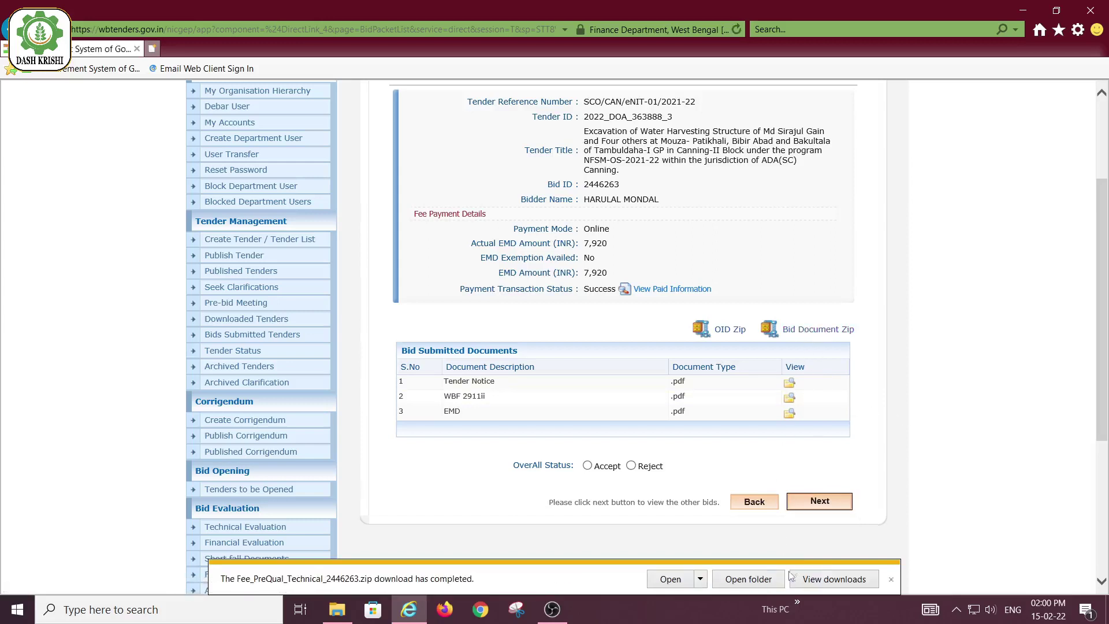
Check both zip archives in the Downloads folder, then close it and the download bar.
{"action": "left_click", "coordinate": [760, 580]}
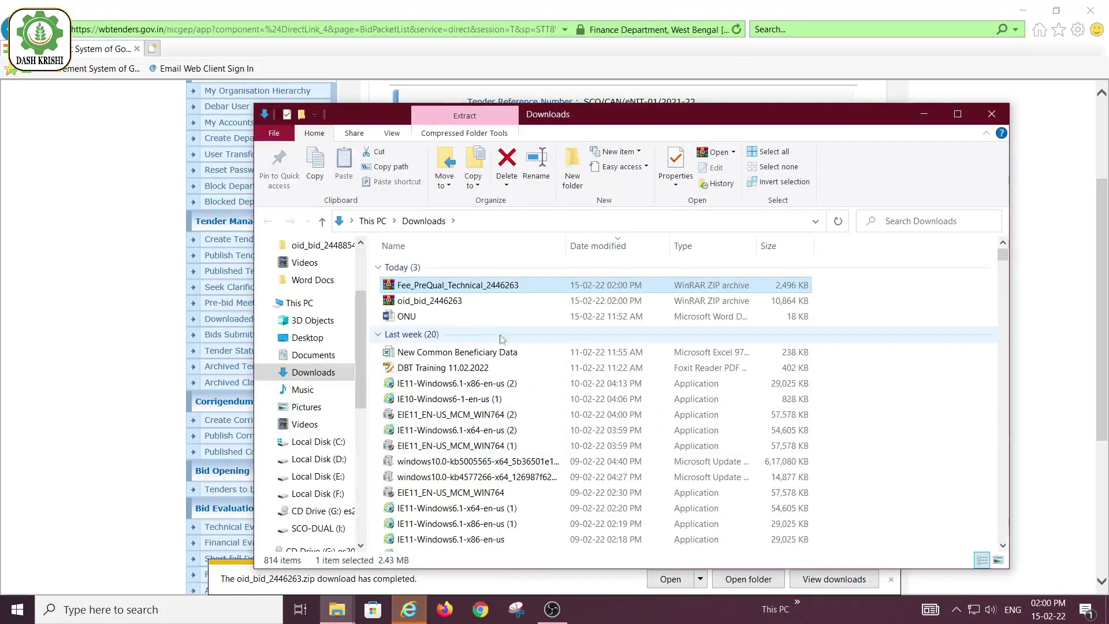
{"action": "left_click", "coordinate": [475, 301], "text": "ctrl"}
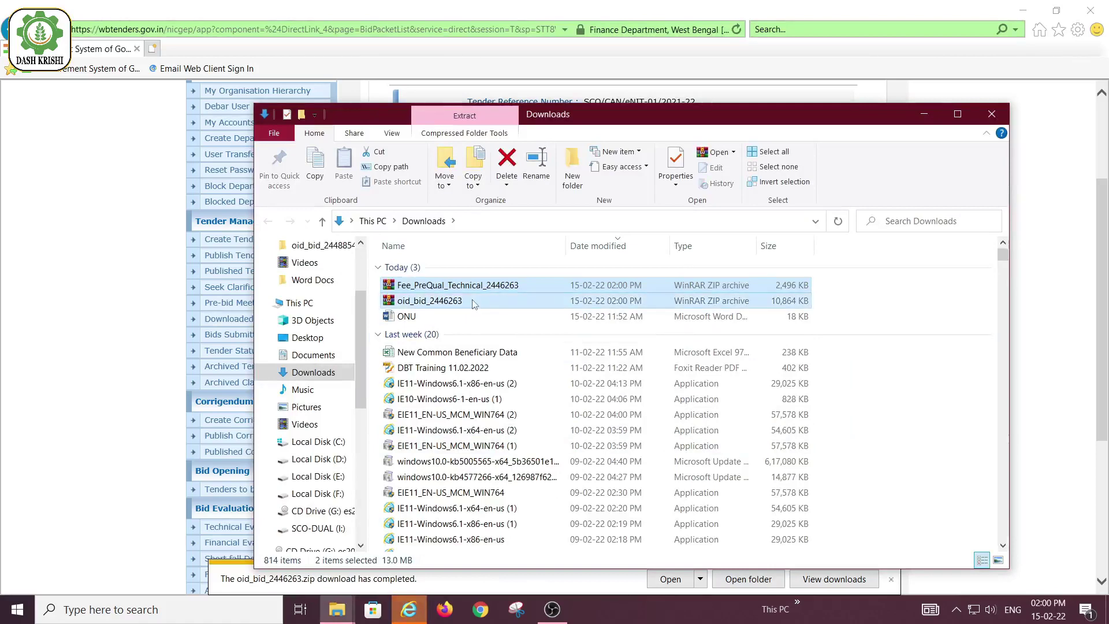
{"action": "left_click", "coordinate": [991, 115]}
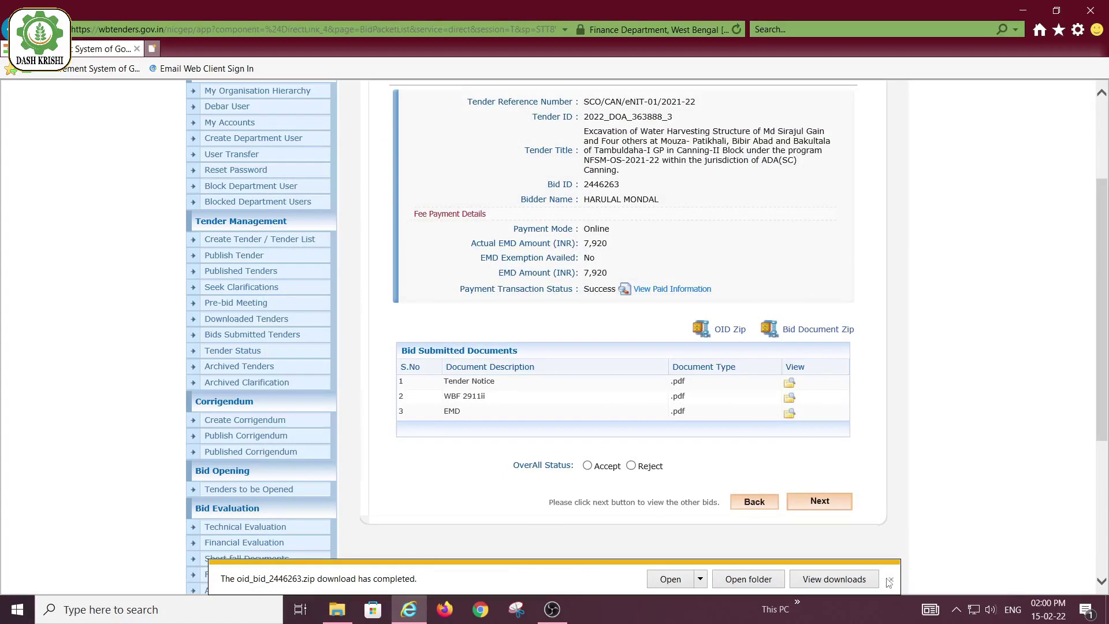
{"action": "left_click", "coordinate": [892, 580]}
{"action": "left_click", "coordinate": [337, 609]}
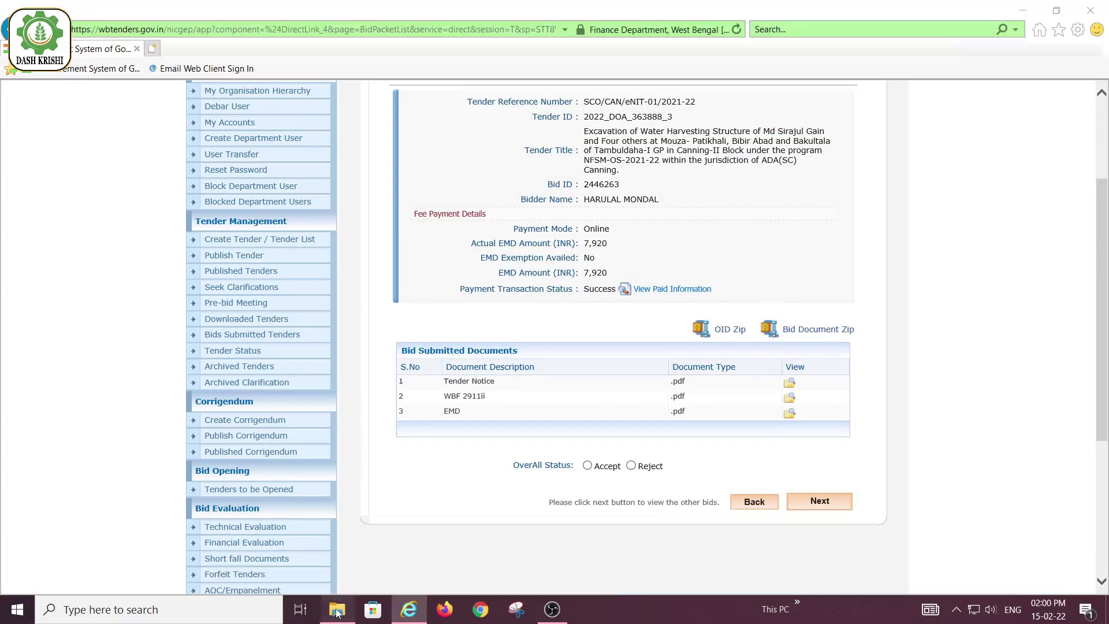
Put bid 2446263's two zip archives into its bidder folder under 2022_DOA_363888_3.
{"action": "left_click", "coordinate": [425, 230]}
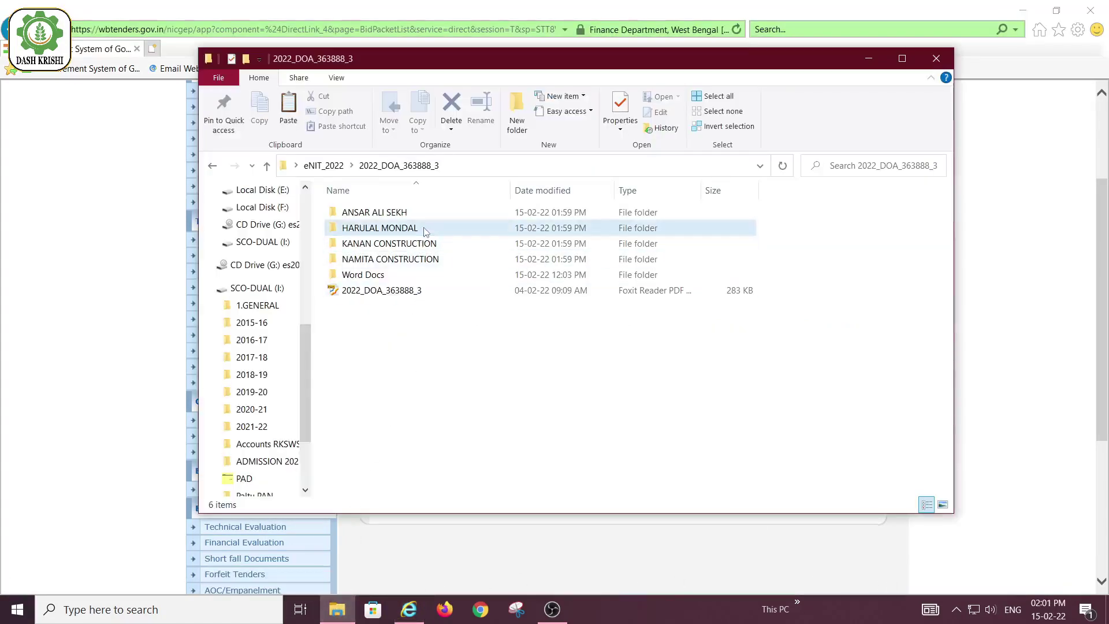
{"action": "double_click", "coordinate": [424, 230]}
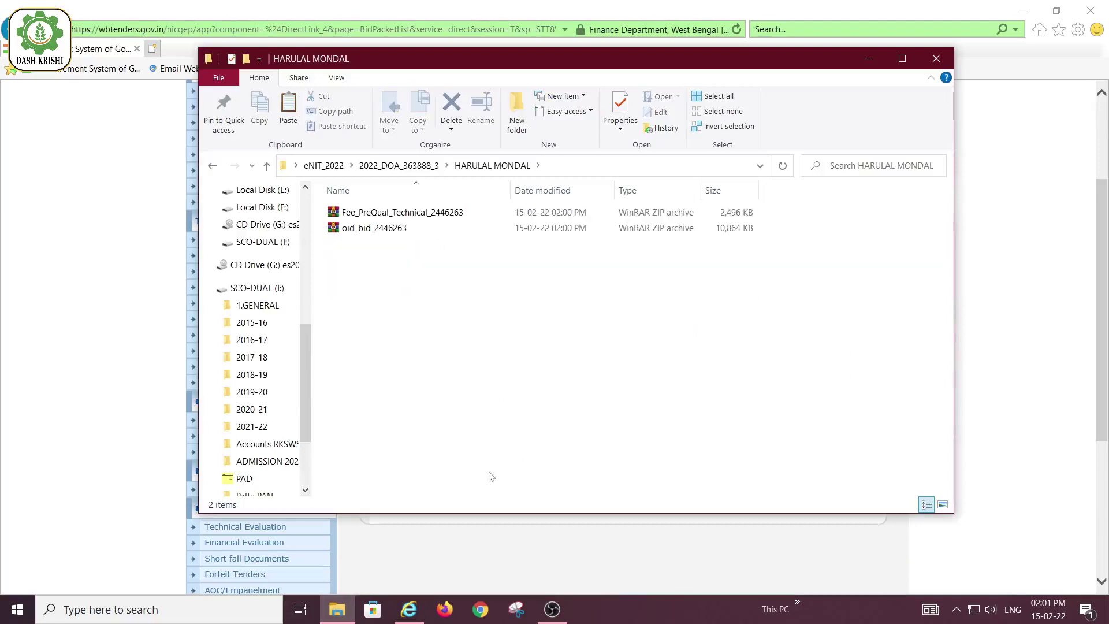
{"action": "left_click", "coordinate": [213, 168]}
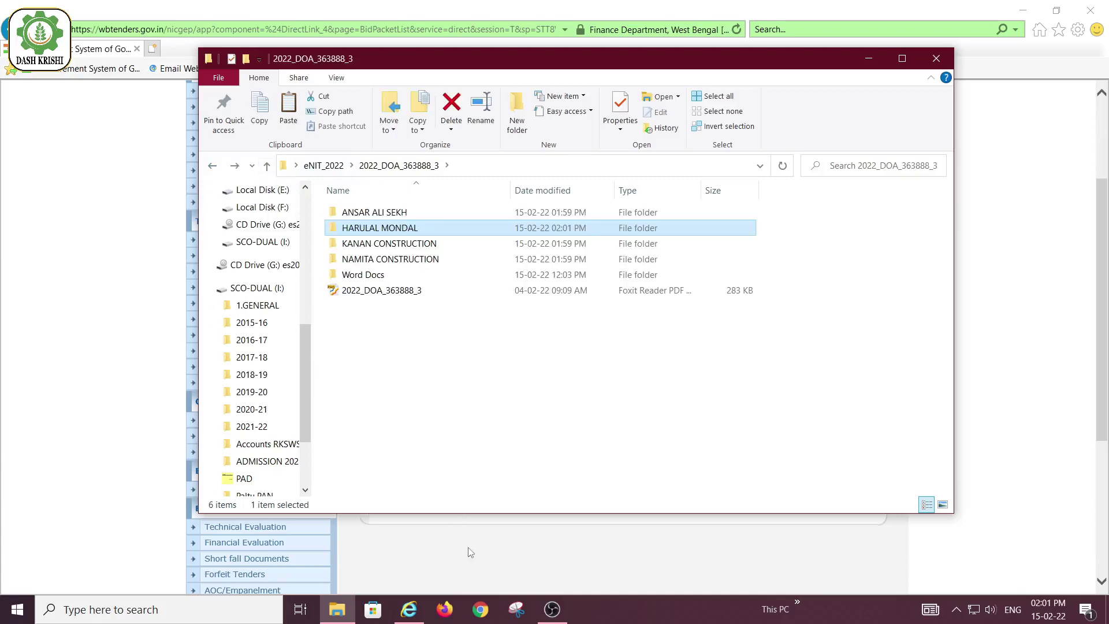
{"action": "left_click", "coordinate": [471, 553]}
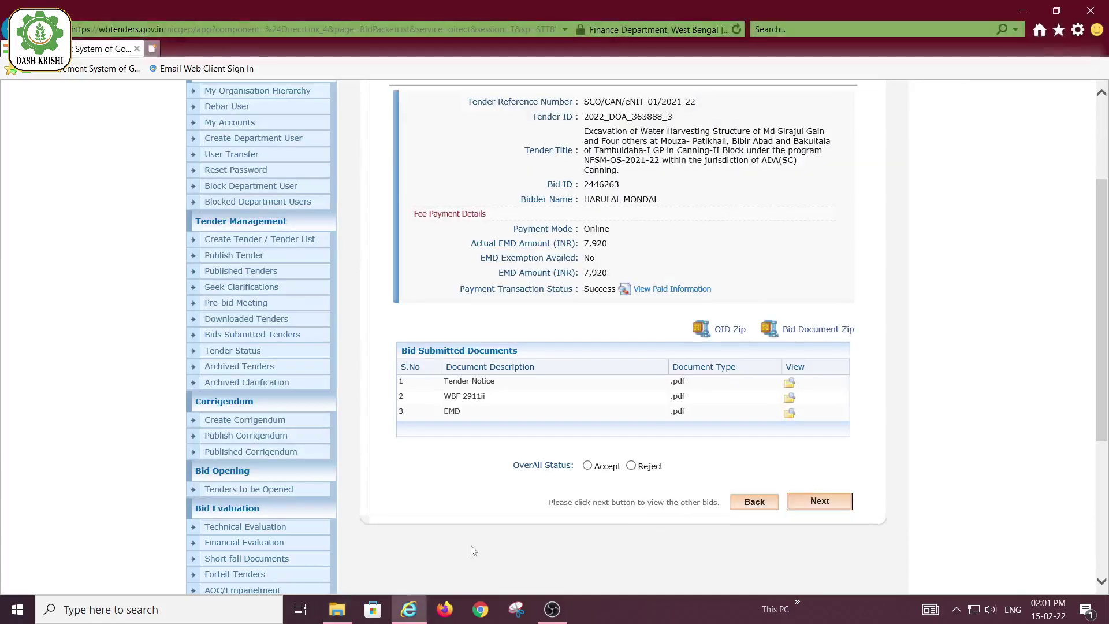
Open the fourth bid, KANAN CONSTRUCTION, and review its payment and submission confirmation.
{"action": "left_click", "coordinate": [752, 502]}
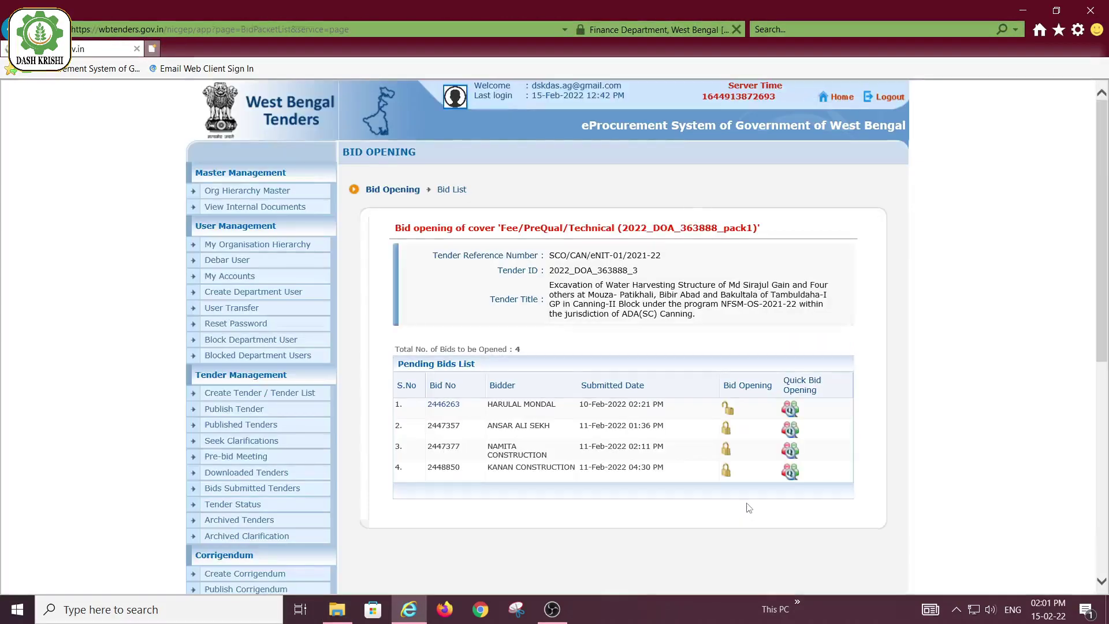
{"action": "left_click", "coordinate": [727, 446]}
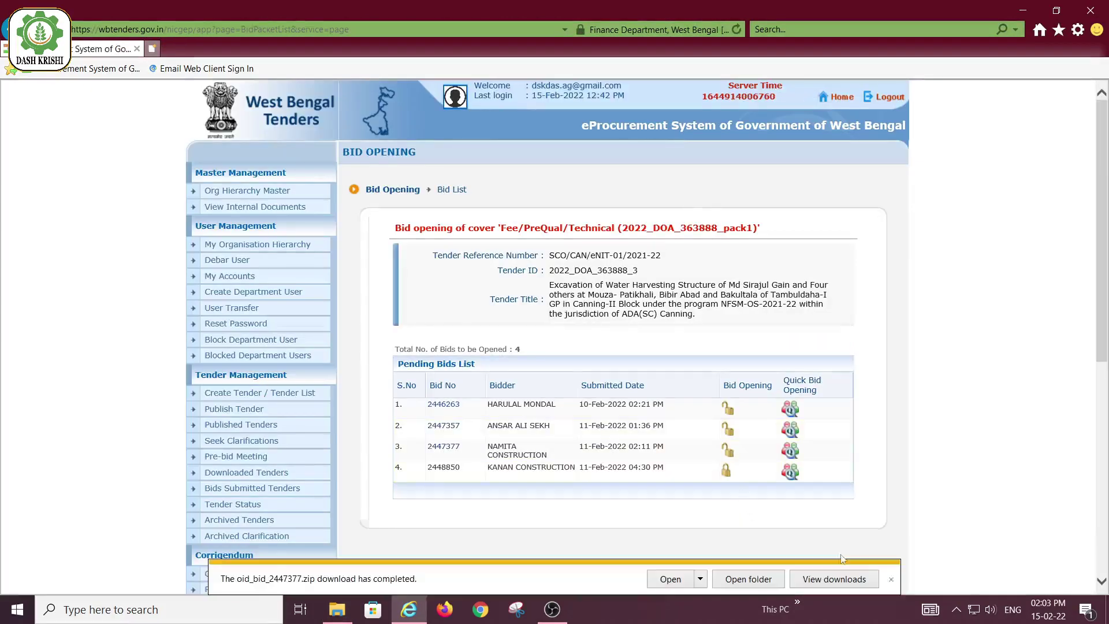
{"action": "left_click", "coordinate": [727, 473]}
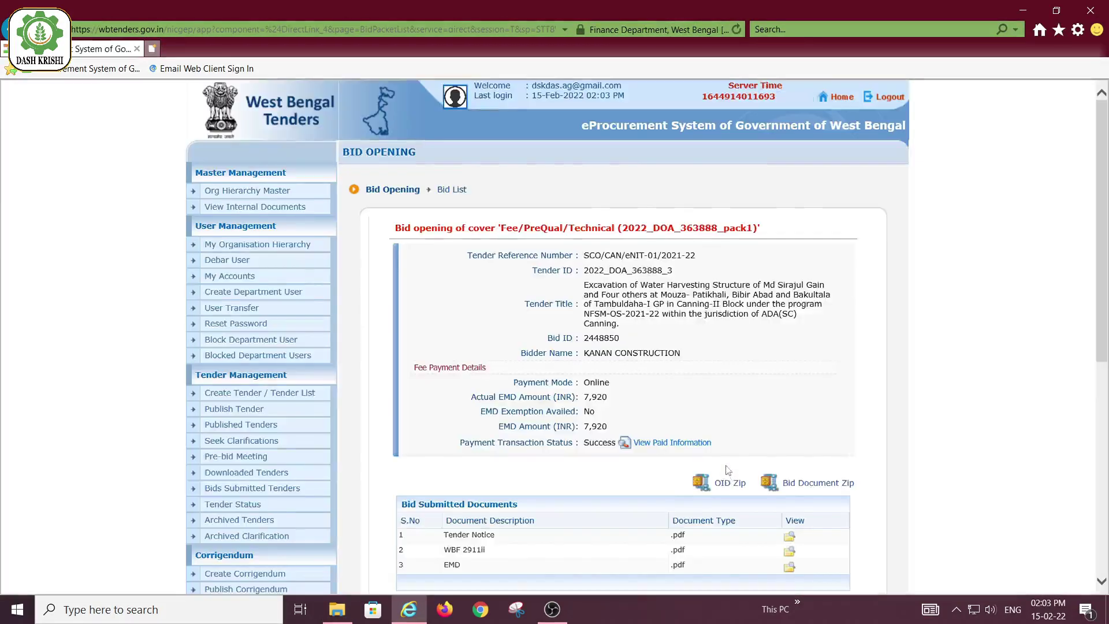
{"action": "scroll", "coordinate": [657, 368], "scroll_direction": "down", "scroll_amount": 1}
{"action": "left_click", "coordinate": [657, 366]}
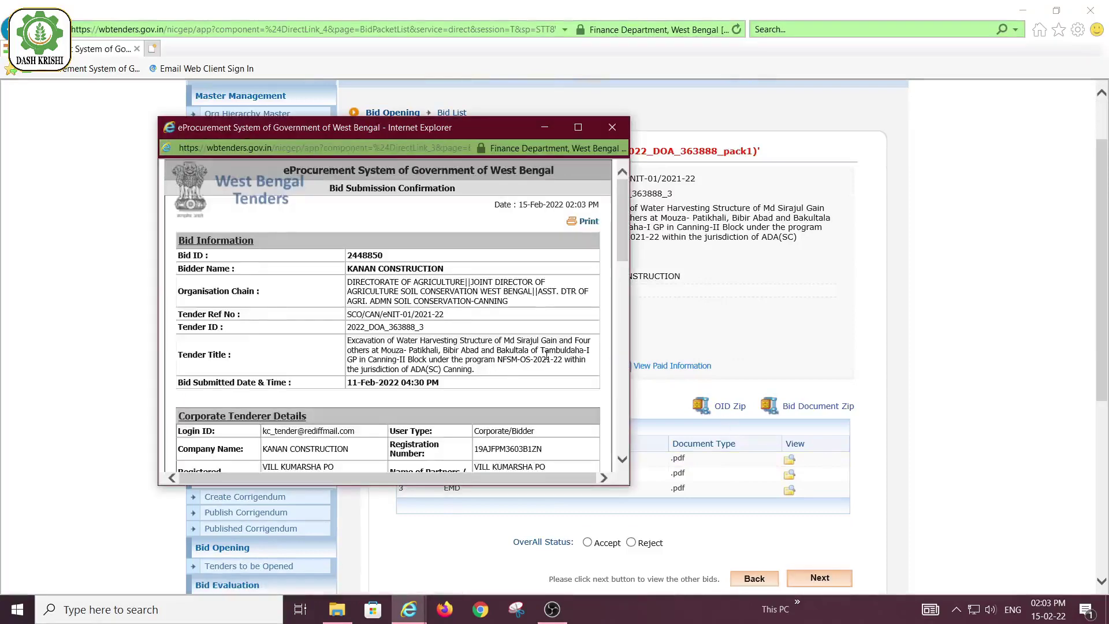
{"action": "scroll", "coordinate": [579, 364], "scroll_direction": "down", "scroll_amount": 5}
{"action": "scroll", "coordinate": [544, 361], "scroll_direction": "down", "scroll_amount": 7}
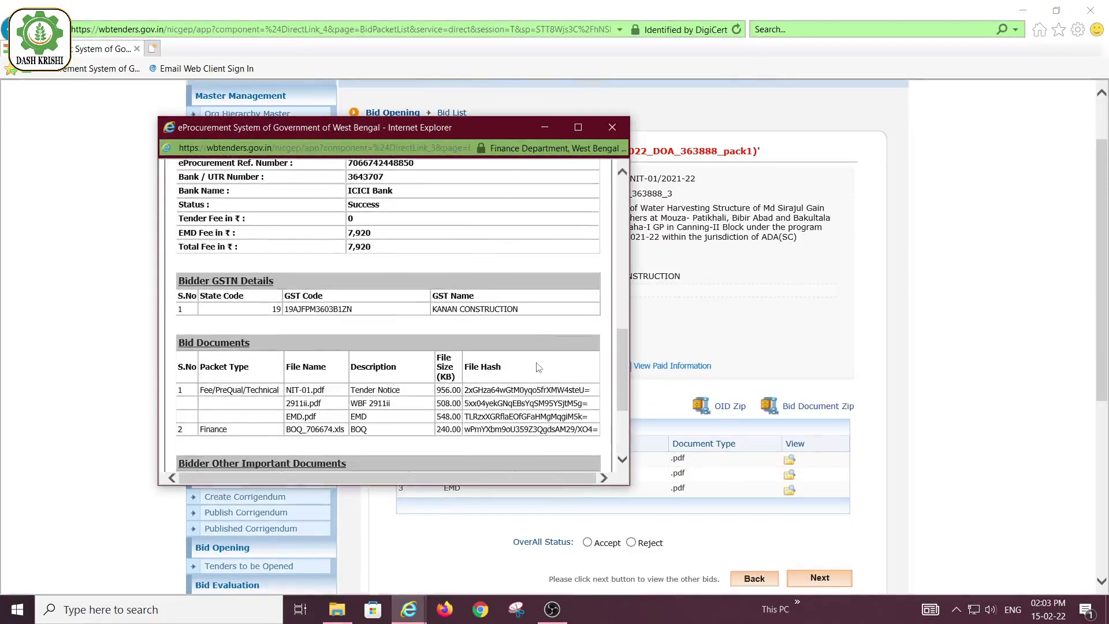
{"action": "left_click", "coordinate": [611, 127]}
{"action": "scroll", "coordinate": [636, 346], "scroll_direction": "down", "scroll_amount": 2}
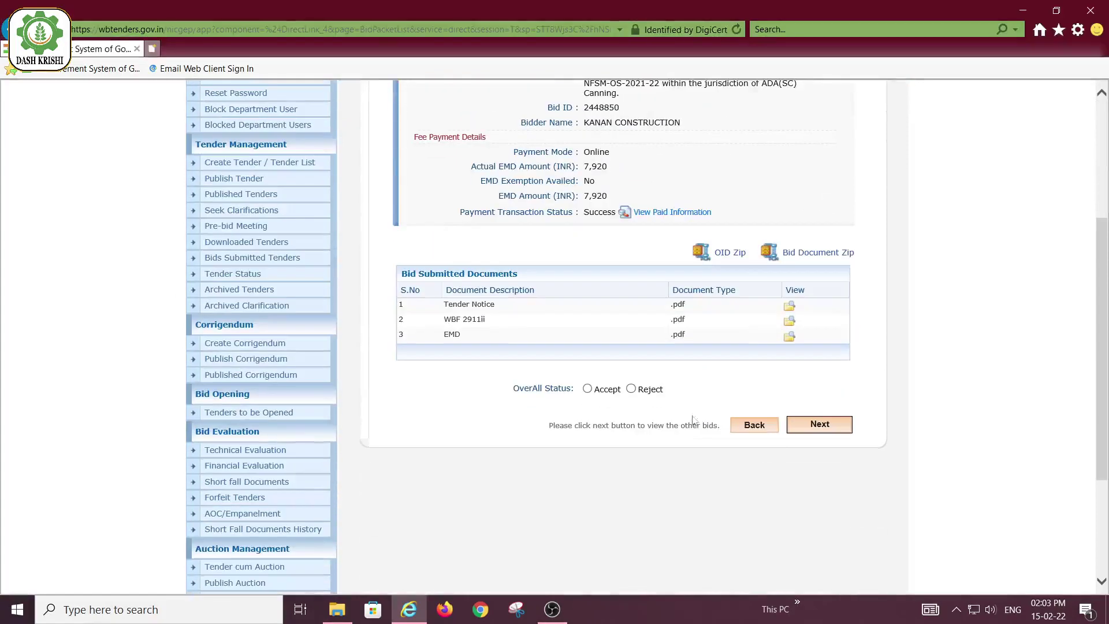
Save oid_bid_2448850.zip and Fee_PreQual_Technical_2448850.zip to Downloads and show them in their folder.
{"action": "left_click", "coordinate": [731, 406]}
{"action": "left_click", "coordinate": [787, 579]}
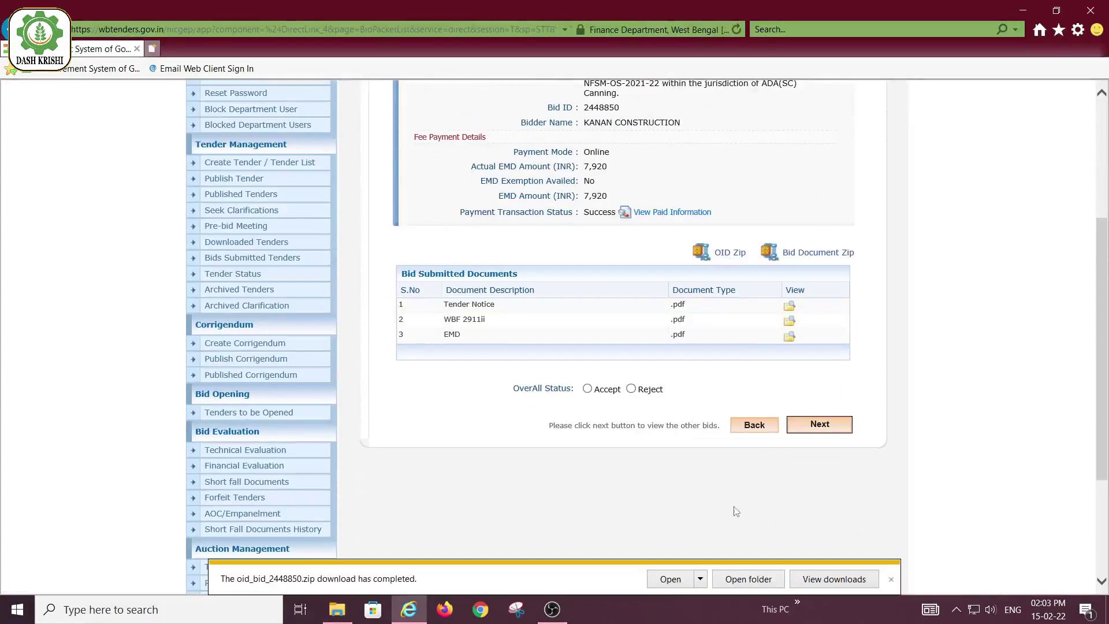
{"action": "left_click", "coordinate": [797, 252]}
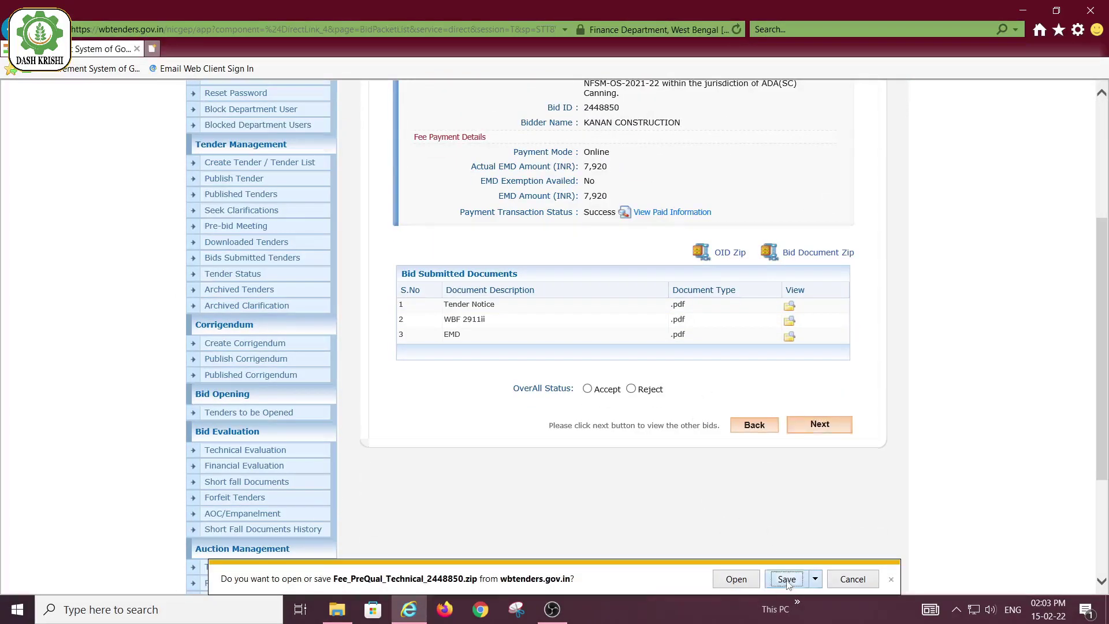
{"action": "left_click", "coordinate": [786, 580]}
{"action": "left_click", "coordinate": [748, 579]}
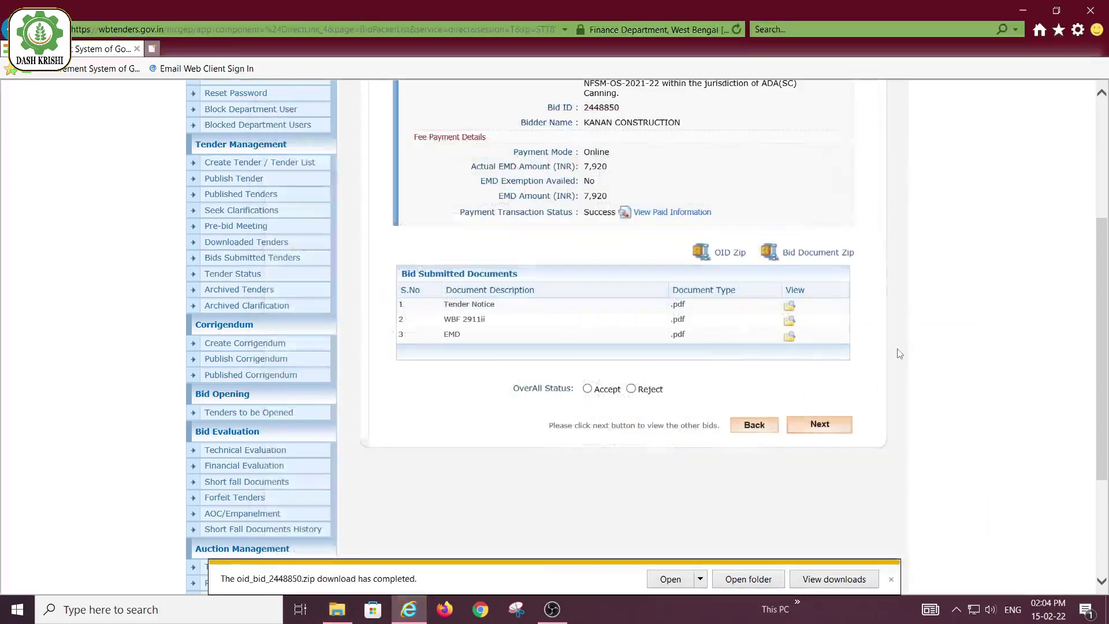
Paste the two downloaded bid ZIPs into the KANAN CONSTRUCTION folder of the tender.
{"action": "left_click", "coordinate": [991, 114]}
{"action": "scroll", "coordinate": [899, 356], "scroll_direction": "down", "scroll_amount": 1}
{"action": "scroll", "coordinate": [899, 357], "scroll_direction": "up", "scroll_amount": 3}
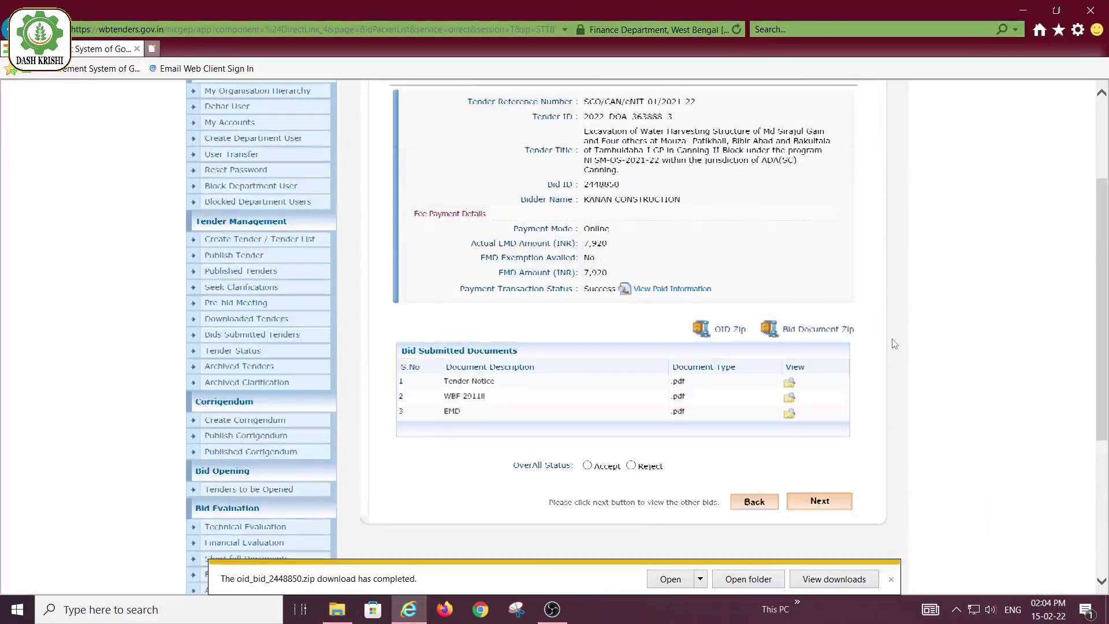
{"action": "key", "text": "alt+Tab"}
{"action": "double_click", "coordinate": [393, 244]}
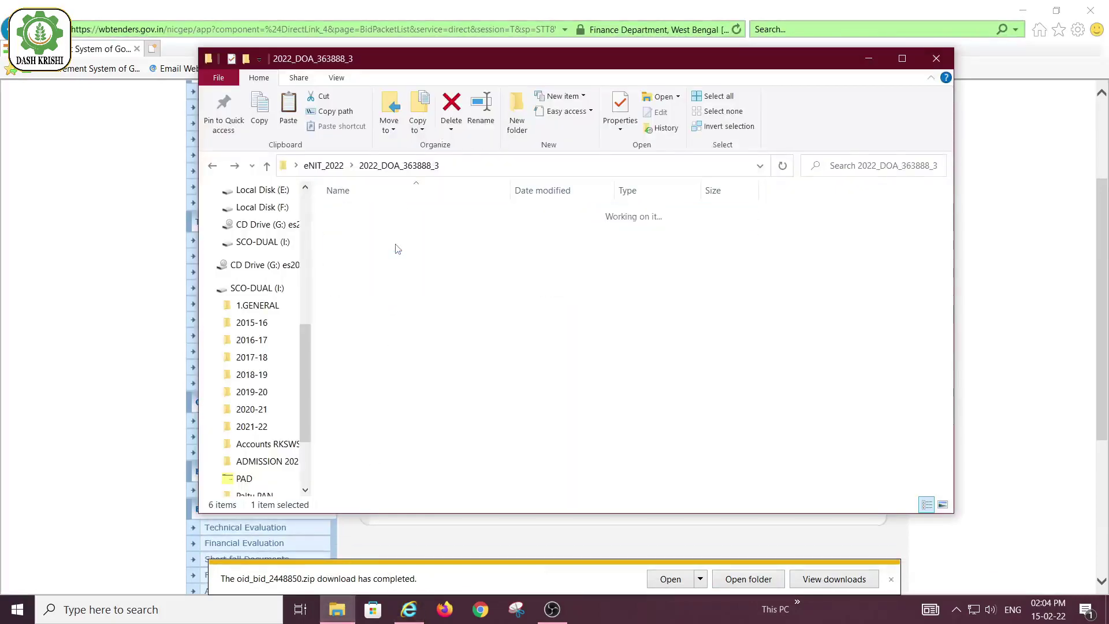
{"action": "key", "text": "ctrl+v"}
{"action": "key", "text": "alt+Left"}
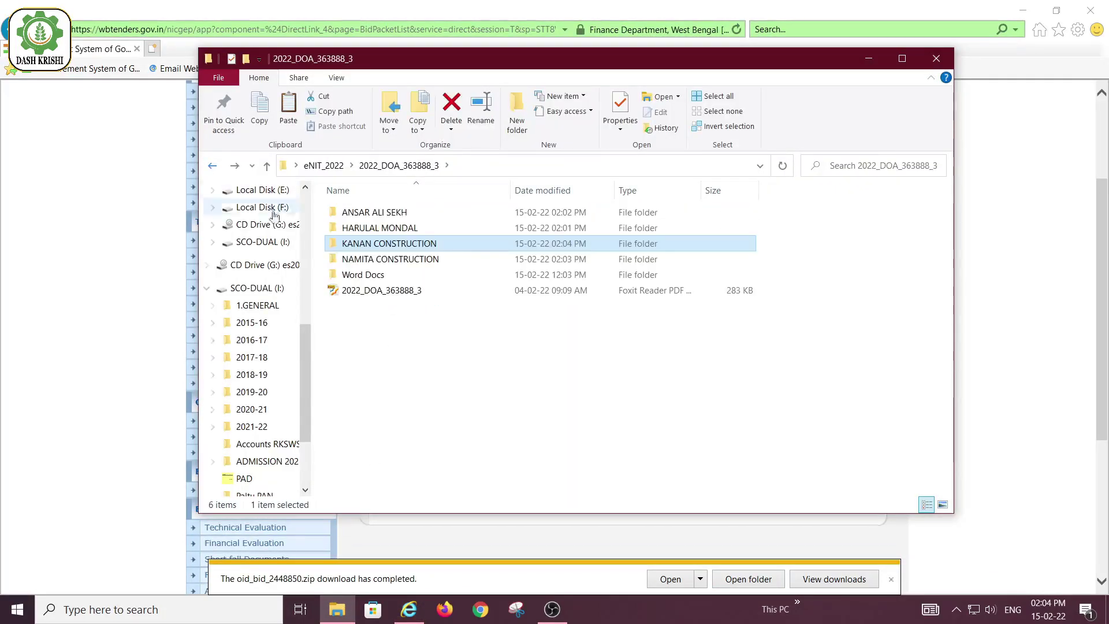
Check that every bidder folder, including NAMITA and KANAN CONSTRUCTION, holds its two ZIP archives.
{"action": "double_click", "coordinate": [419, 260]}
{"action": "left_click", "coordinate": [213, 166]}
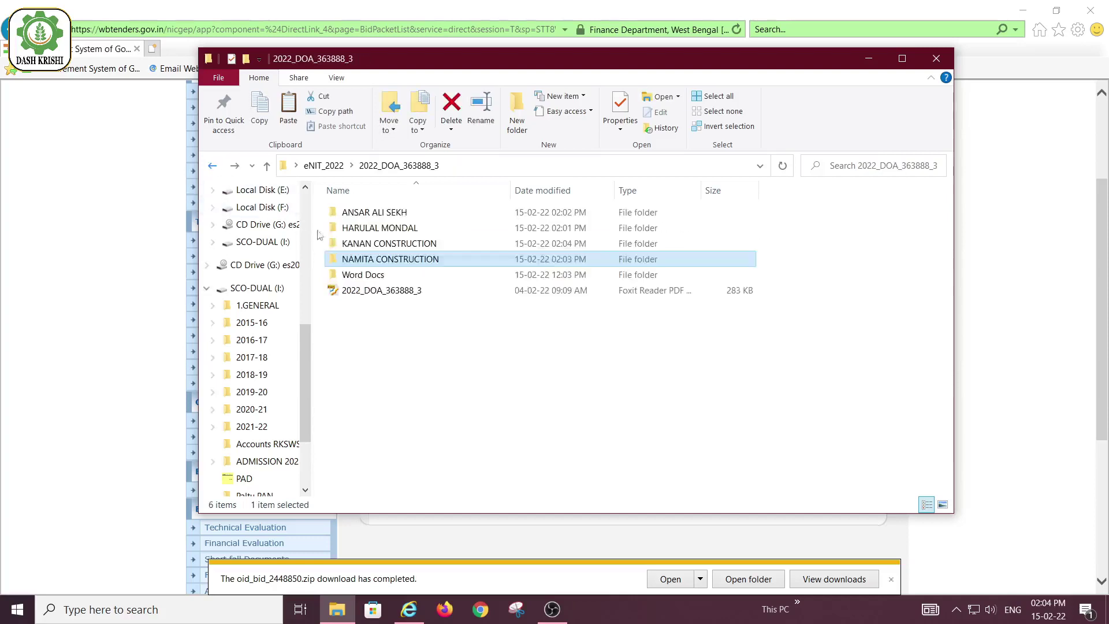
{"action": "key", "text": "Up"}
{"action": "key", "text": "Return"}
{"action": "left_click", "coordinate": [213, 167]}
{"action": "key", "text": "Up"}
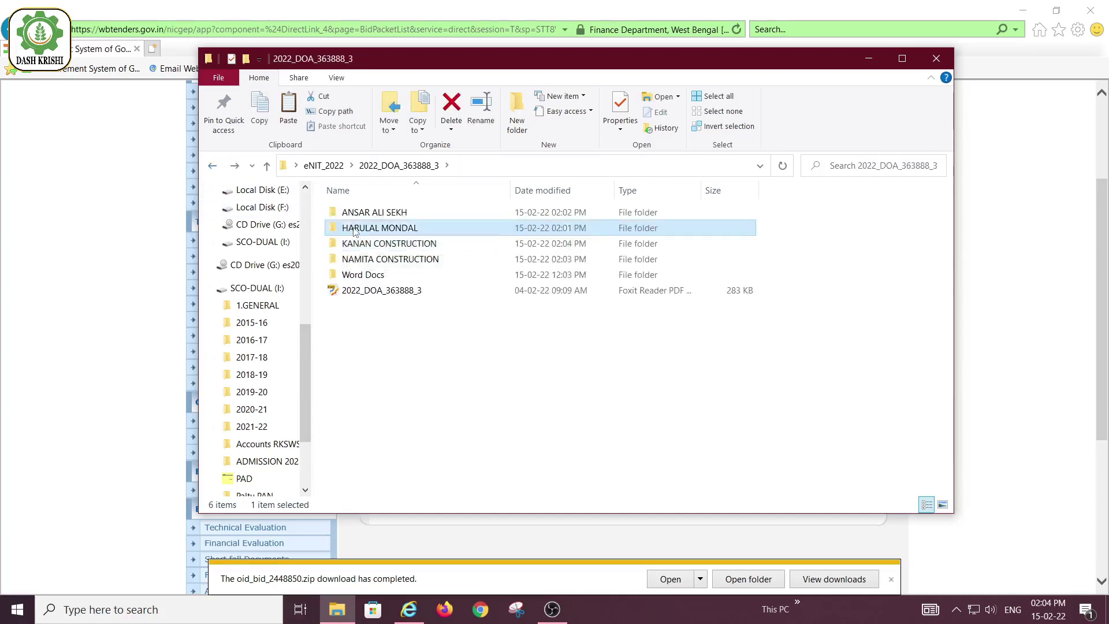
{"action": "key", "text": "Return"}
{"action": "left_click", "coordinate": [213, 166]}
{"action": "left_click", "coordinate": [348, 218]}
{"action": "double_click", "coordinate": [349, 217]}
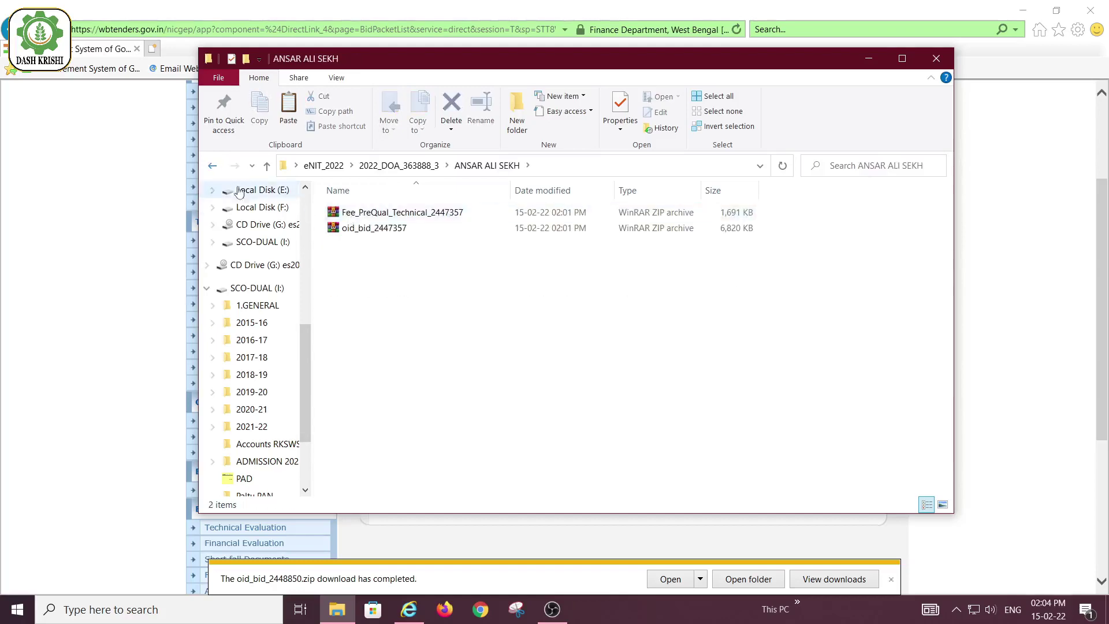
{"action": "left_click", "coordinate": [213, 166]}
{"action": "left_click", "coordinate": [500, 404]}
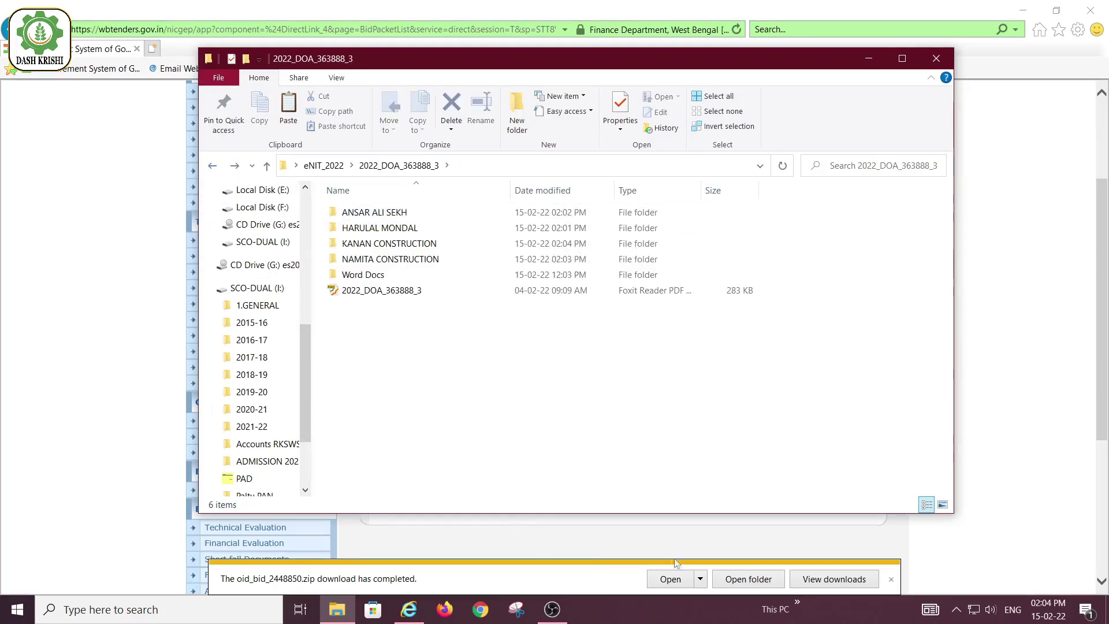
{"action": "left_click", "coordinate": [891, 580]}
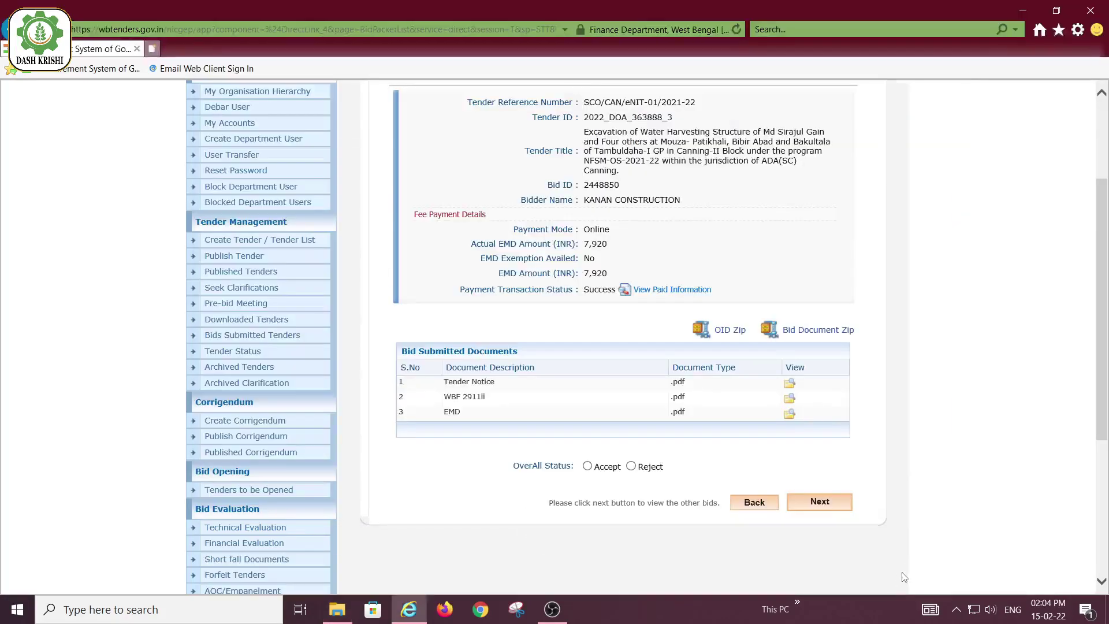
Reopen tender 2022_DOA_363888_3 from Tenders to be Opened and show its Fee/PreQual/Technical bid list.
{"action": "left_click", "coordinate": [745, 503]}
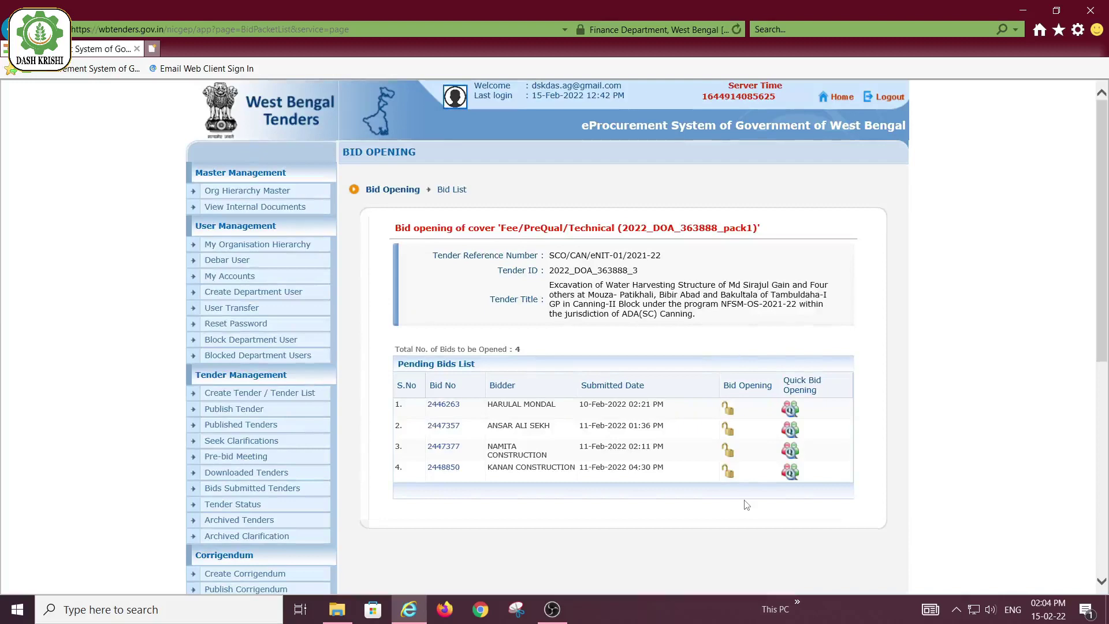
{"action": "scroll", "coordinate": [747, 505], "scroll_direction": "down", "scroll_amount": 2}
{"action": "scroll", "coordinate": [746, 503], "scroll_direction": "down", "scroll_amount": 2}
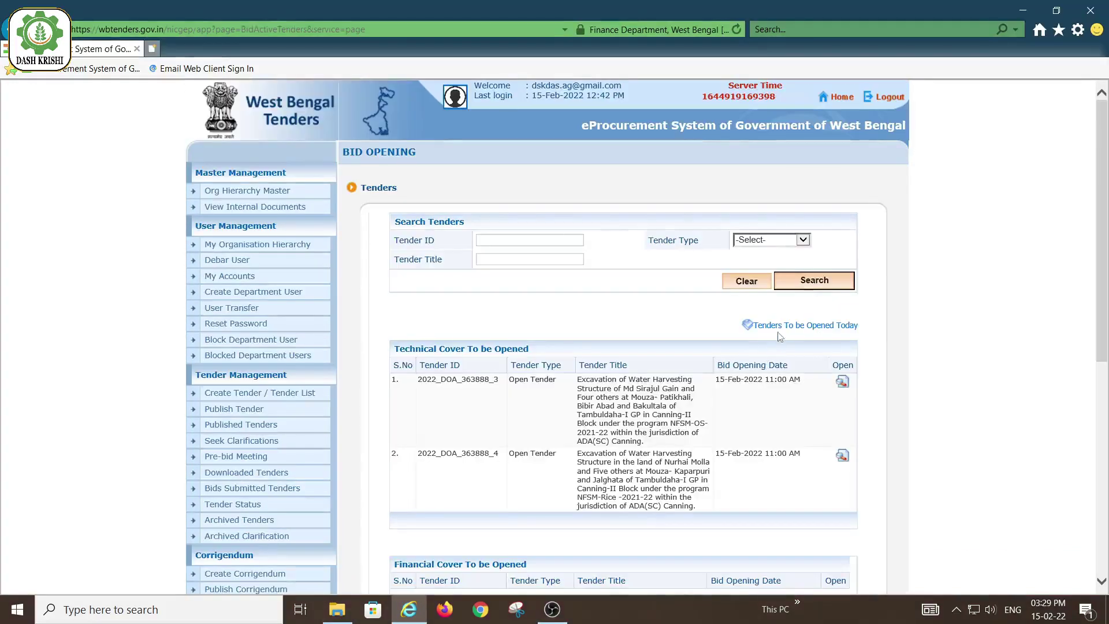
{"action": "scroll", "coordinate": [780, 336], "scroll_direction": "down", "scroll_amount": 2}
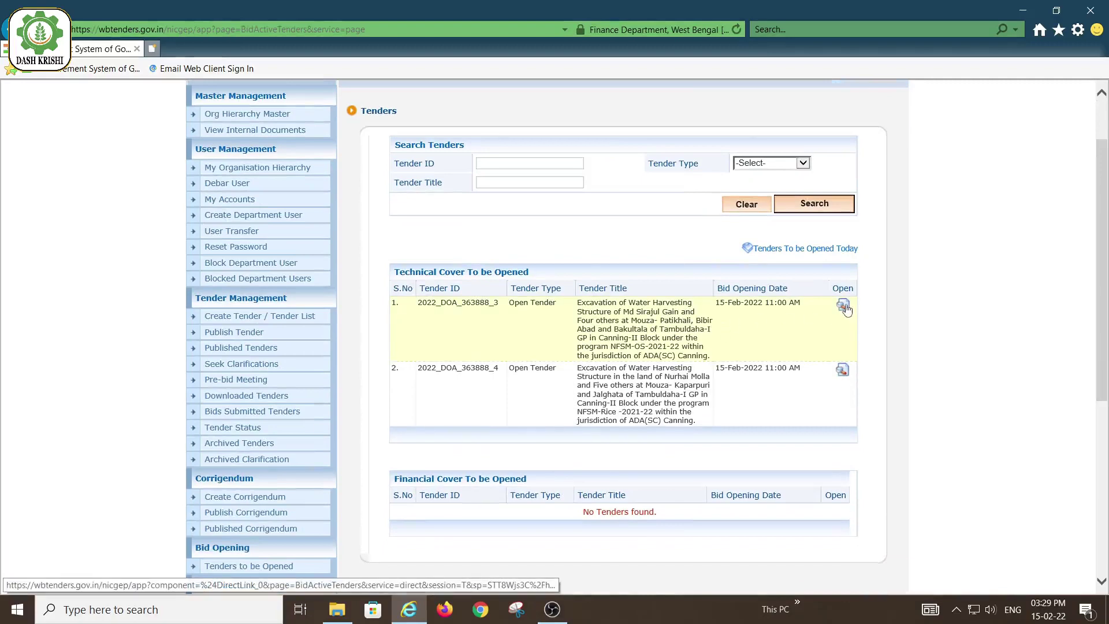
{"action": "left_click", "coordinate": [844, 307]}
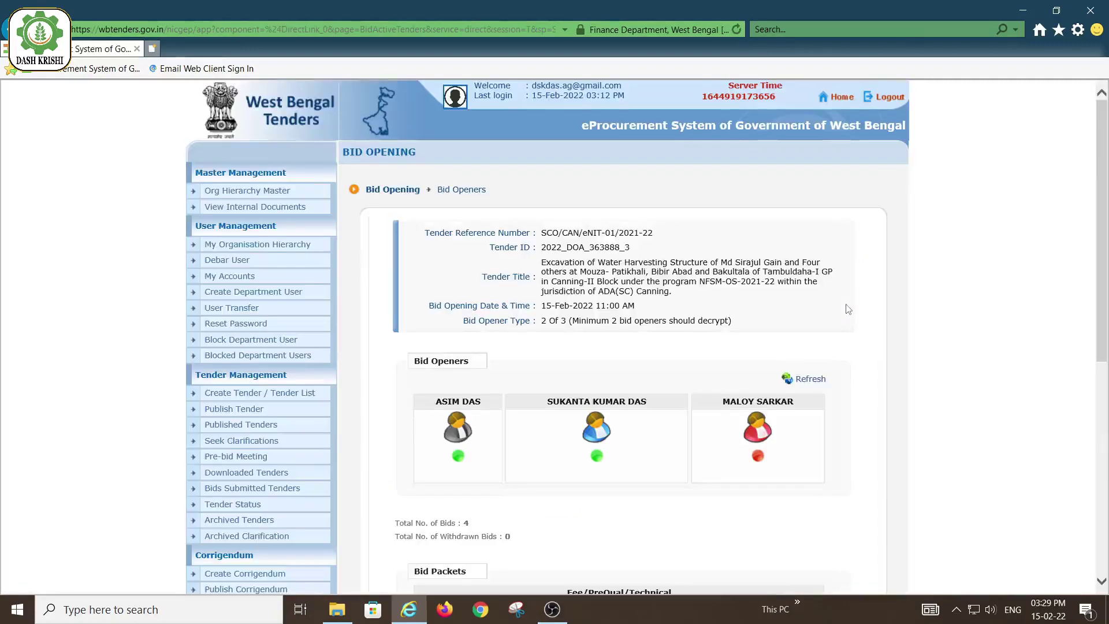
{"action": "scroll", "coordinate": [848, 310], "scroll_direction": "down", "scroll_amount": 4}
{"action": "left_click", "coordinate": [633, 393]}
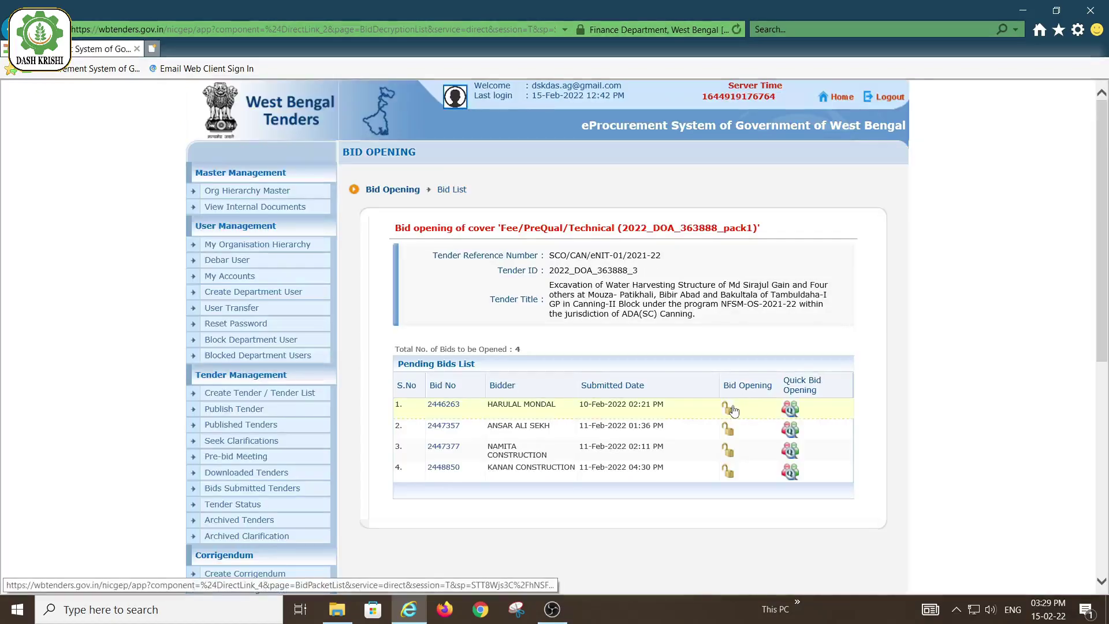
Accept the first two pending bids of tender 2022_DOA_363888_3.
{"action": "left_click", "coordinate": [732, 410]}
{"action": "scroll", "coordinate": [734, 411], "scroll_direction": "down", "scroll_amount": 3}
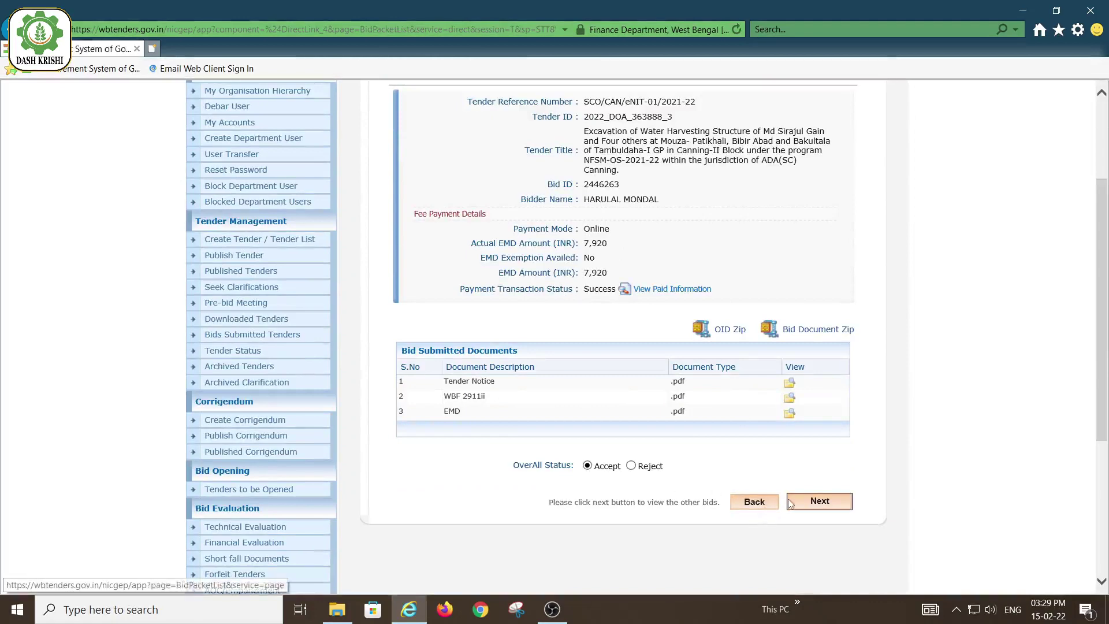
{"action": "left_click", "coordinate": [818, 502]}
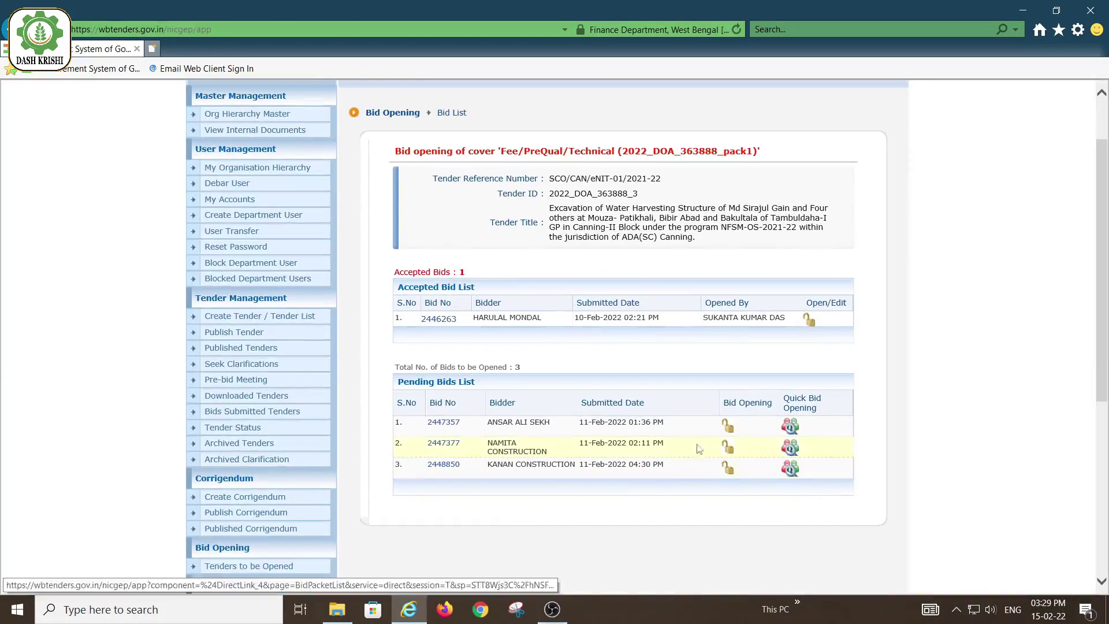
{"action": "left_click", "coordinate": [728, 427]}
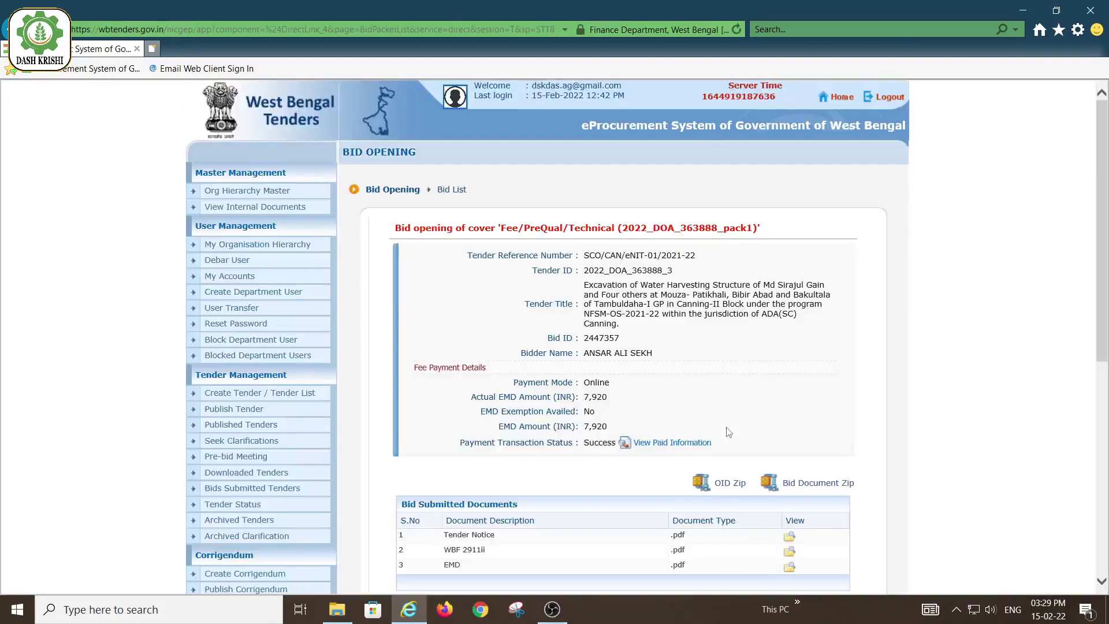
{"action": "scroll", "coordinate": [693, 421], "scroll_direction": "down", "scroll_amount": 4}
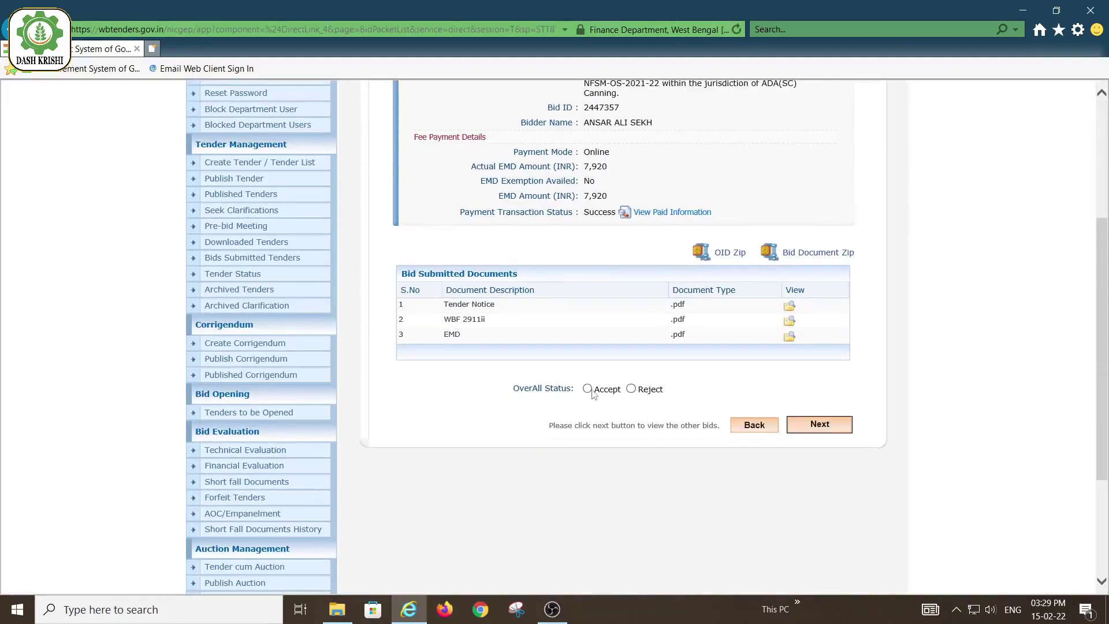
{"action": "left_click", "coordinate": [814, 427]}
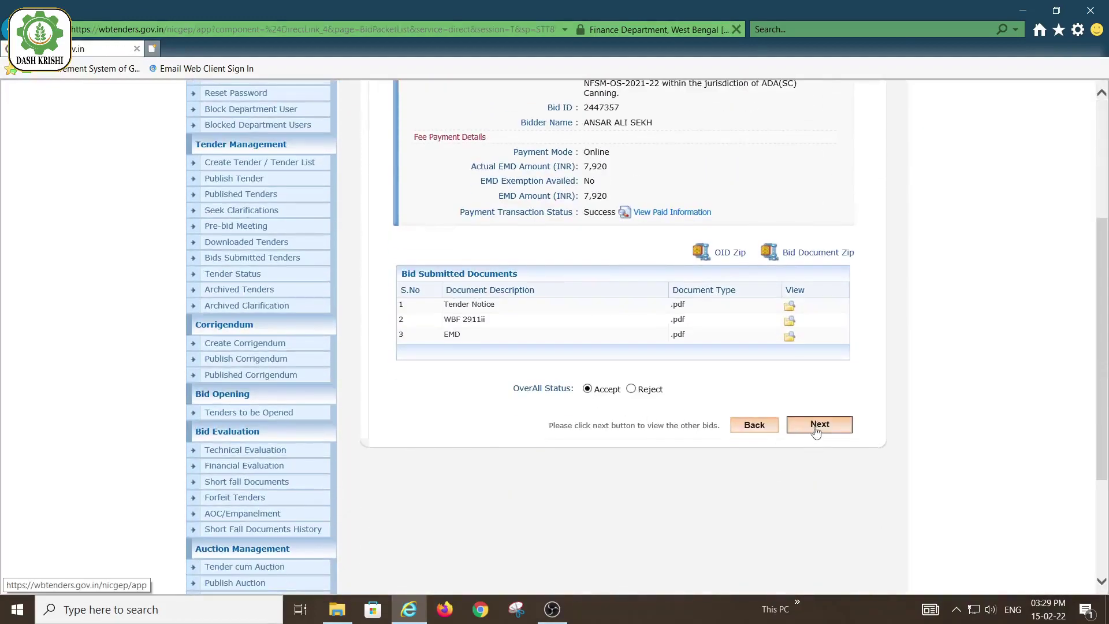
Mark bids 2447377 and 2448850 as Accepted under OverAll Status and save each.
{"action": "scroll", "coordinate": [797, 434], "scroll_direction": "down", "scroll_amount": 3}
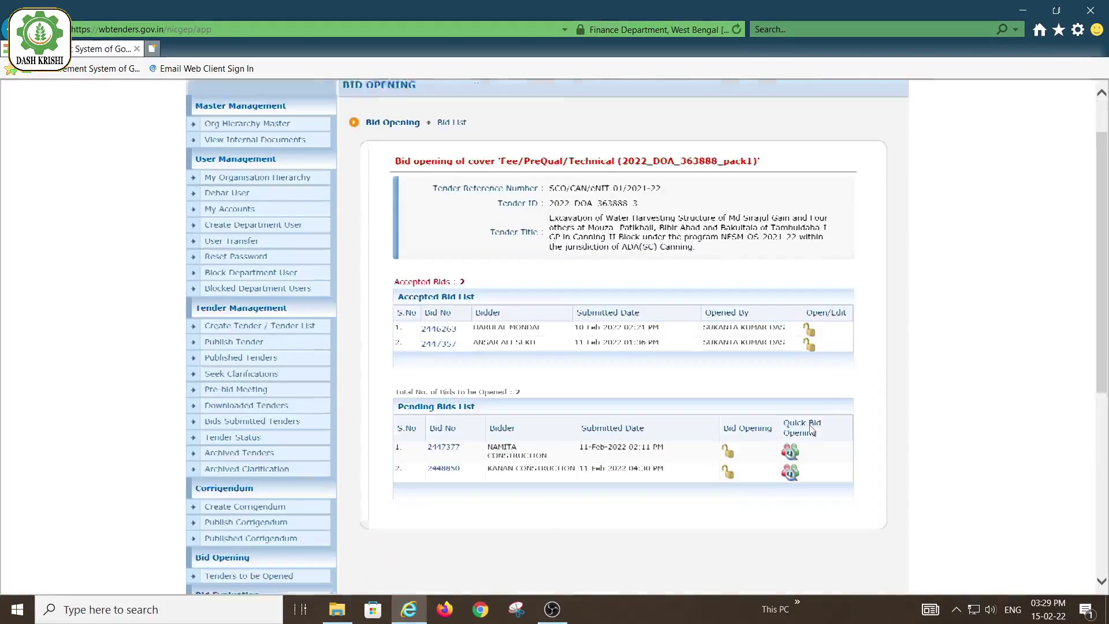
{"action": "left_click", "coordinate": [728, 442]}
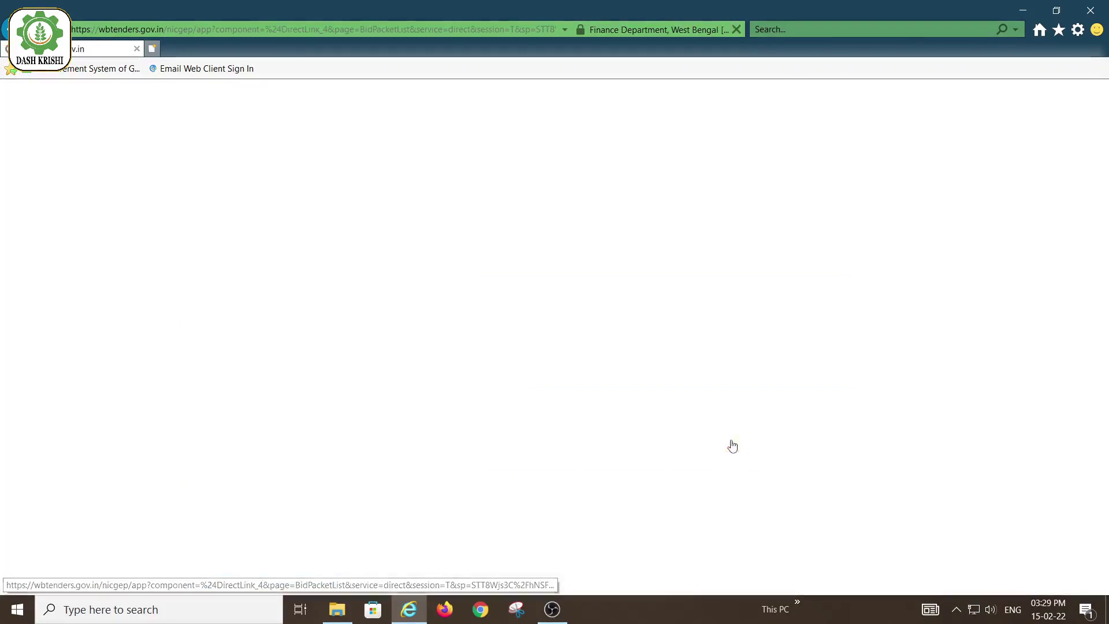
{"action": "scroll", "coordinate": [732, 443], "scroll_direction": "down", "scroll_amount": 3}
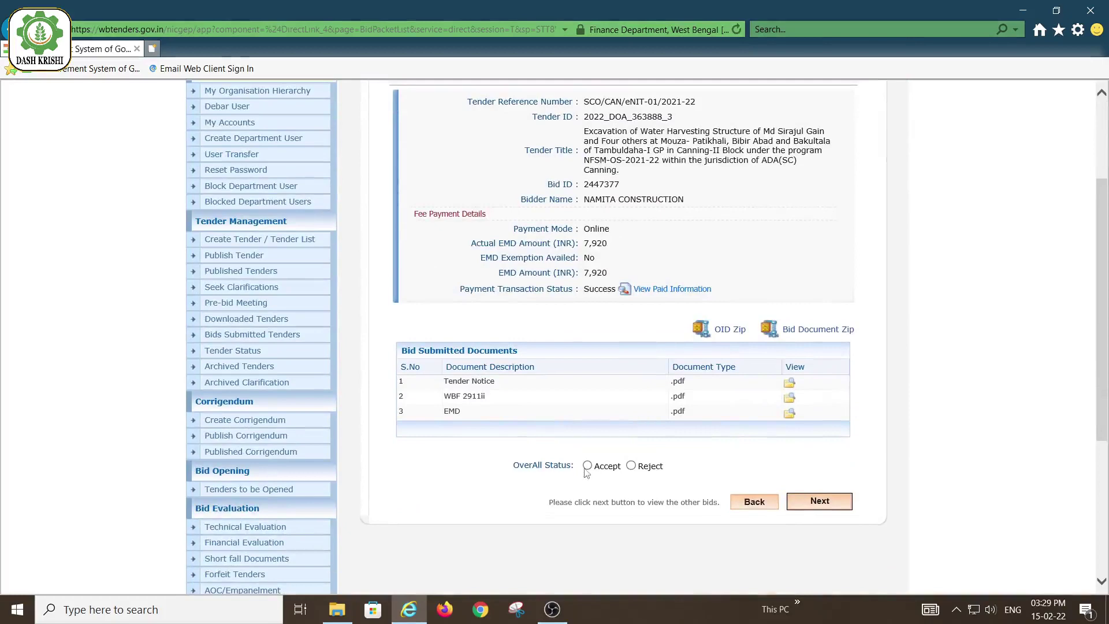
{"action": "left_click", "coordinate": [587, 467]}
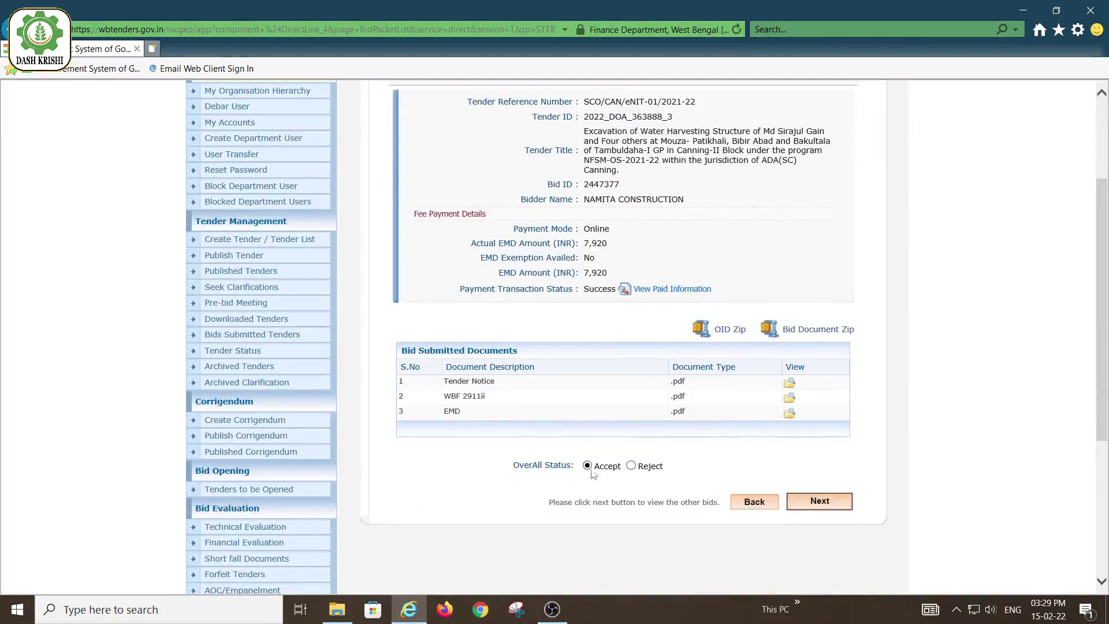
{"action": "left_click", "coordinate": [807, 503]}
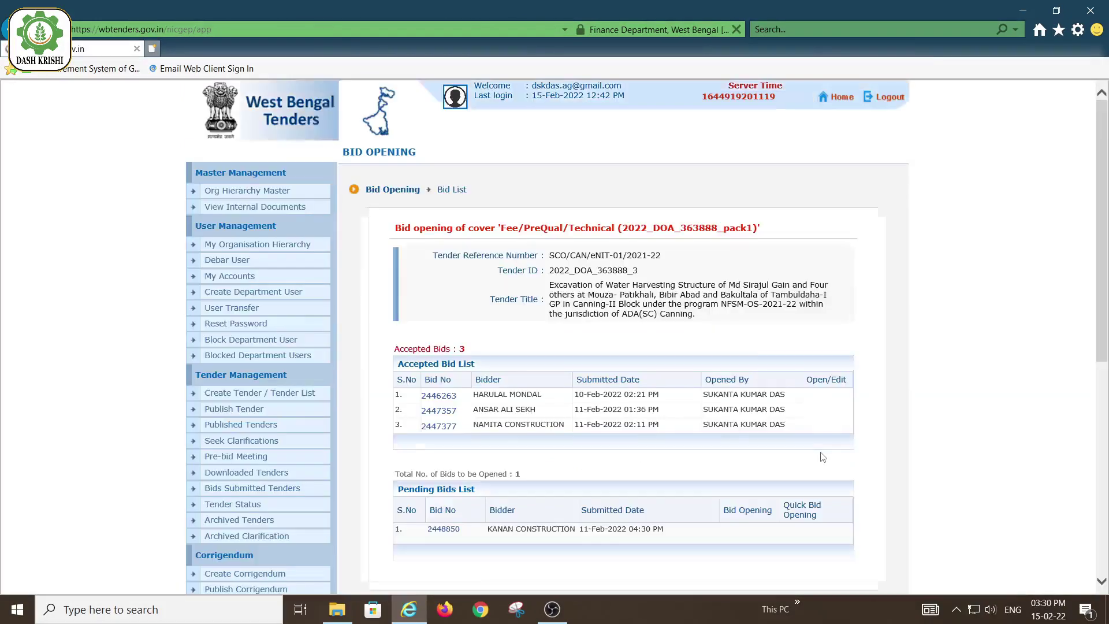
{"action": "left_click", "coordinate": [728, 522]}
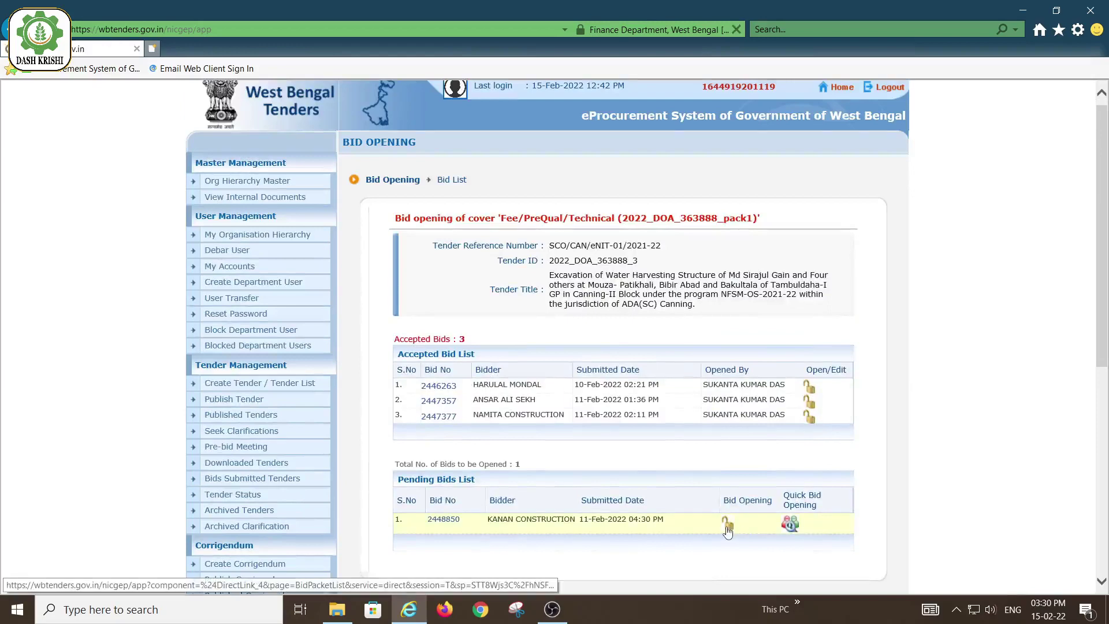
{"action": "scroll", "coordinate": [751, 474], "scroll_direction": "down", "scroll_amount": 3}
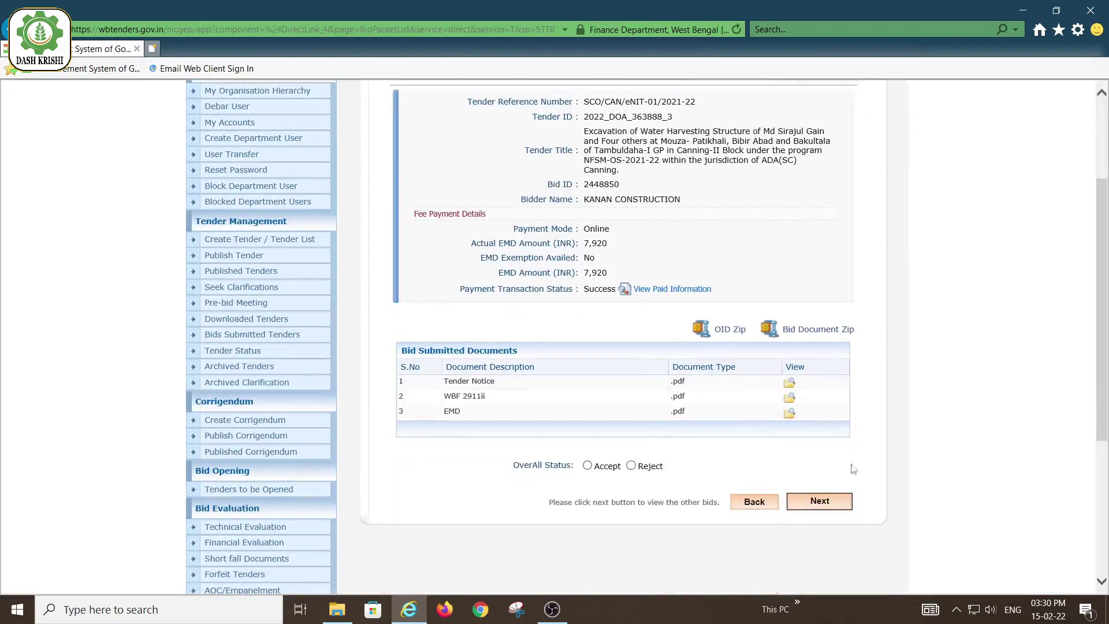
{"action": "left_click", "coordinate": [587, 466]}
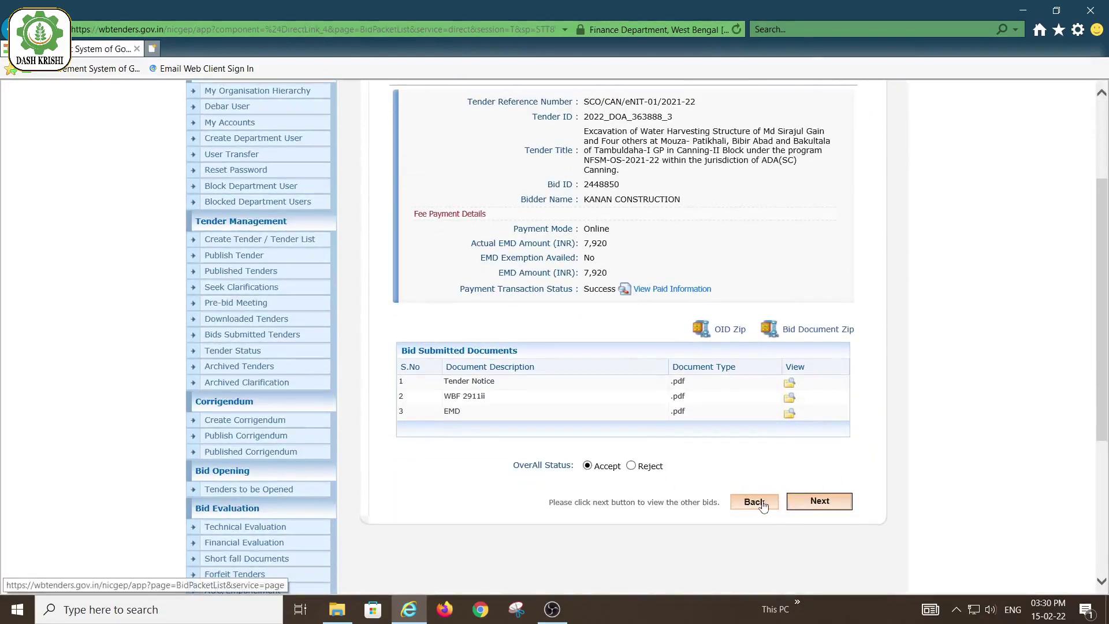
{"action": "left_click_drag", "start_coordinate": [753, 501], "coordinate": [815, 506]}
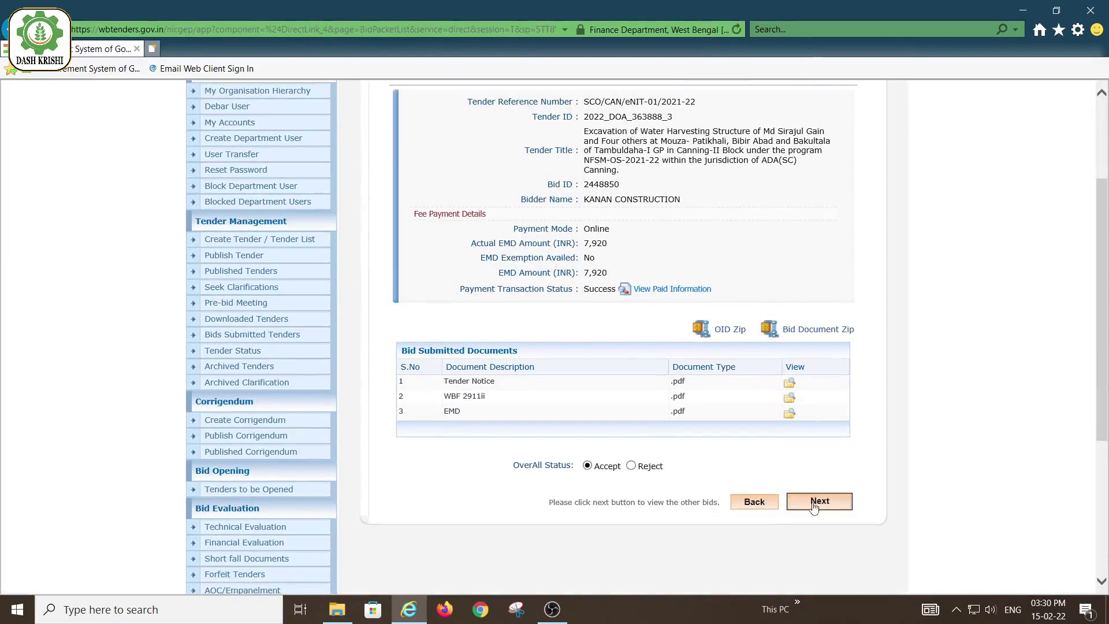
{"action": "left_click", "coordinate": [815, 507]}
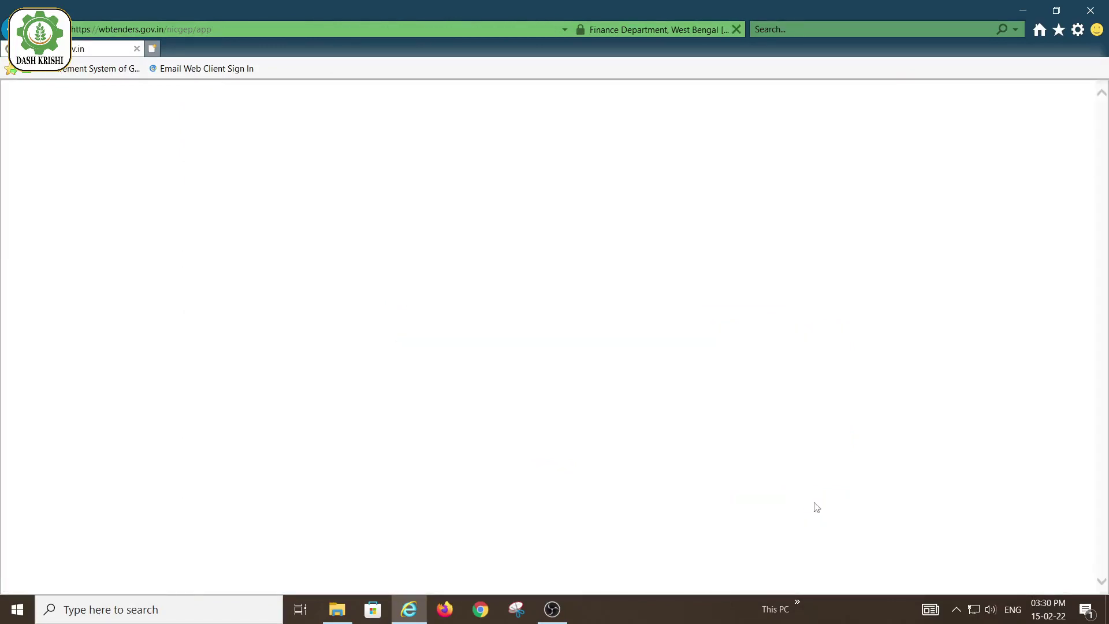
{"action": "scroll", "coordinate": [809, 479], "scroll_direction": "down", "scroll_amount": 2}
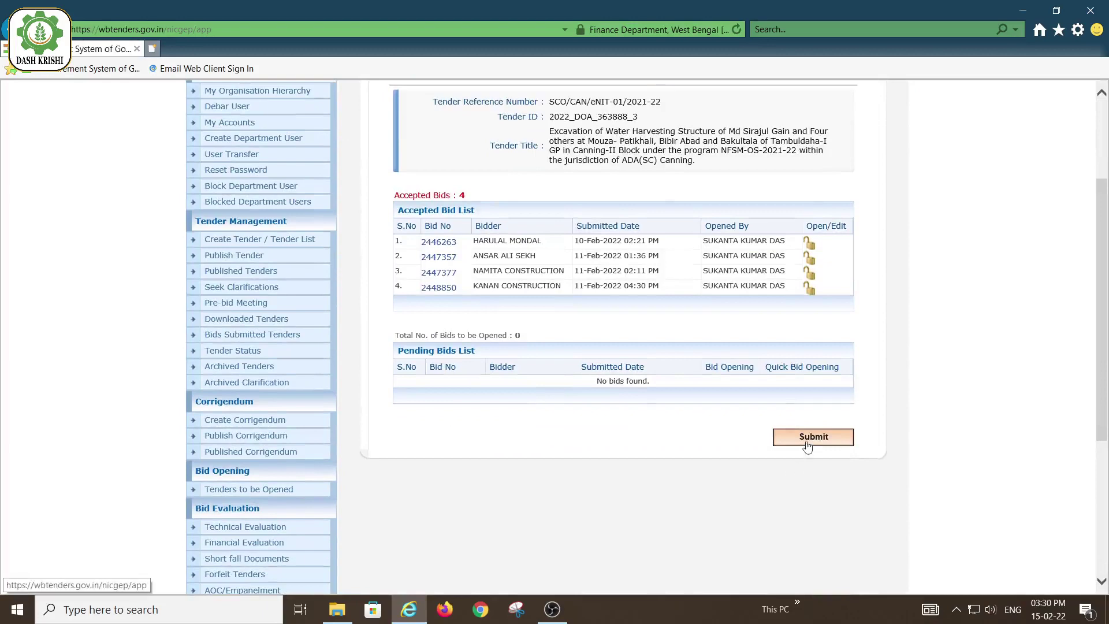
{"action": "left_click_drag", "start_coordinate": [808, 445], "coordinate": [807, 445]}
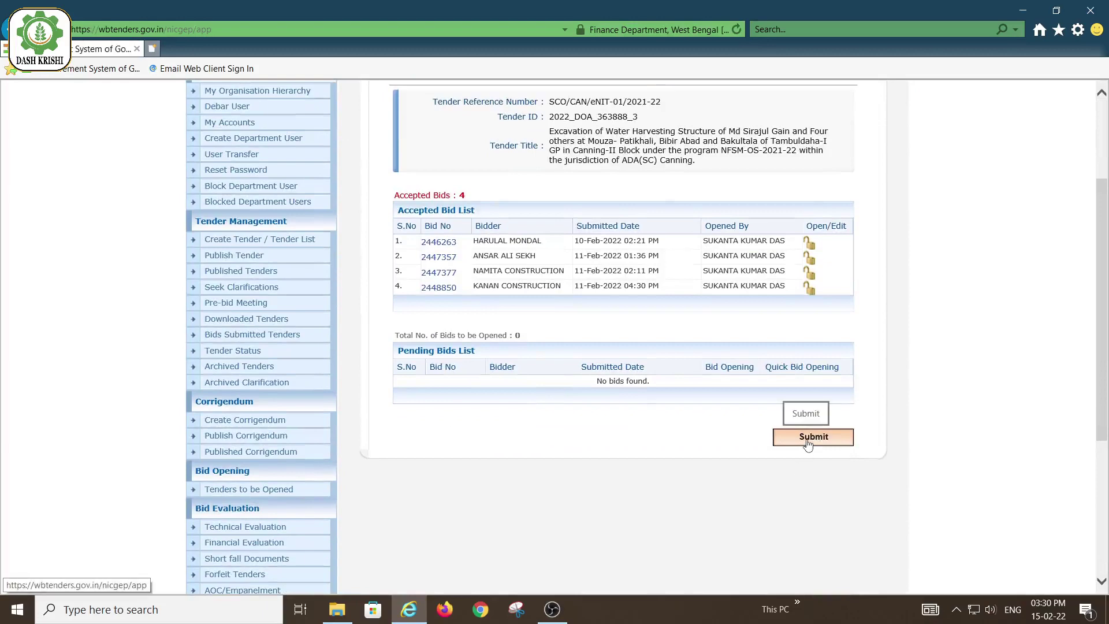
Submit the four accepted bids, reach the Bid Opening Summary form, and let the Java applet run.
{"action": "left_click", "coordinate": [808, 445]}
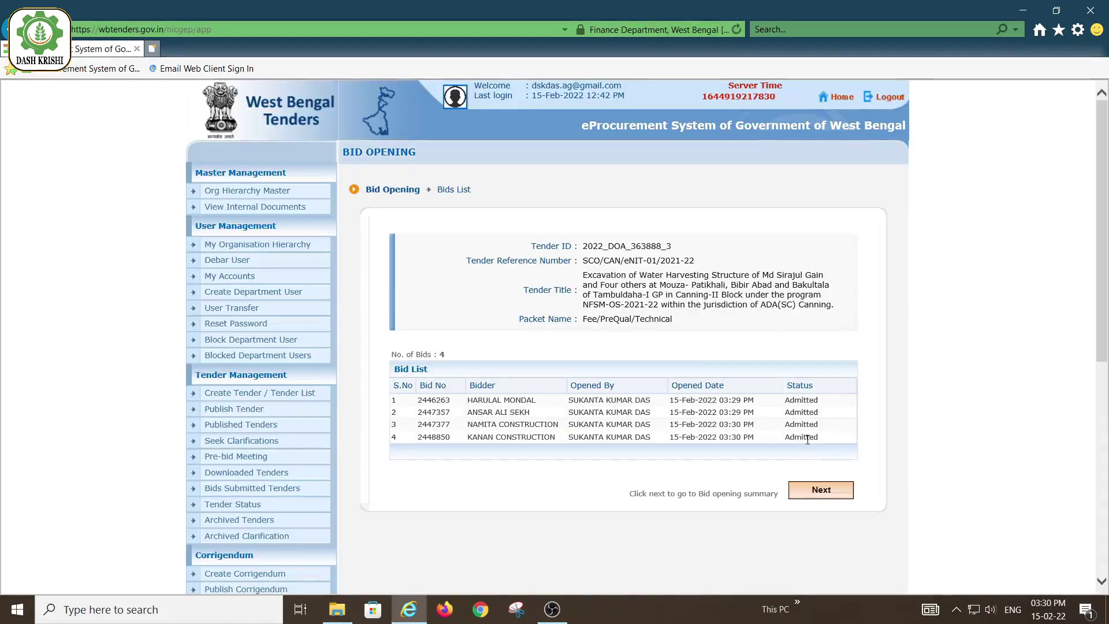
{"action": "scroll", "coordinate": [807, 456], "scroll_direction": "down", "scroll_amount": 2}
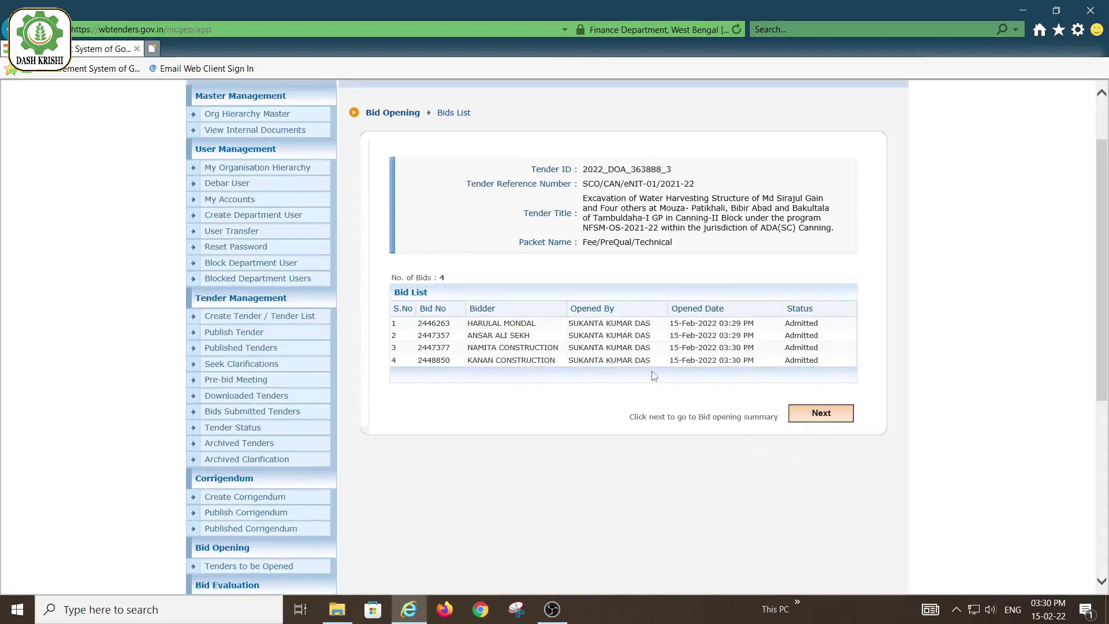
{"action": "left_click", "coordinate": [825, 418]}
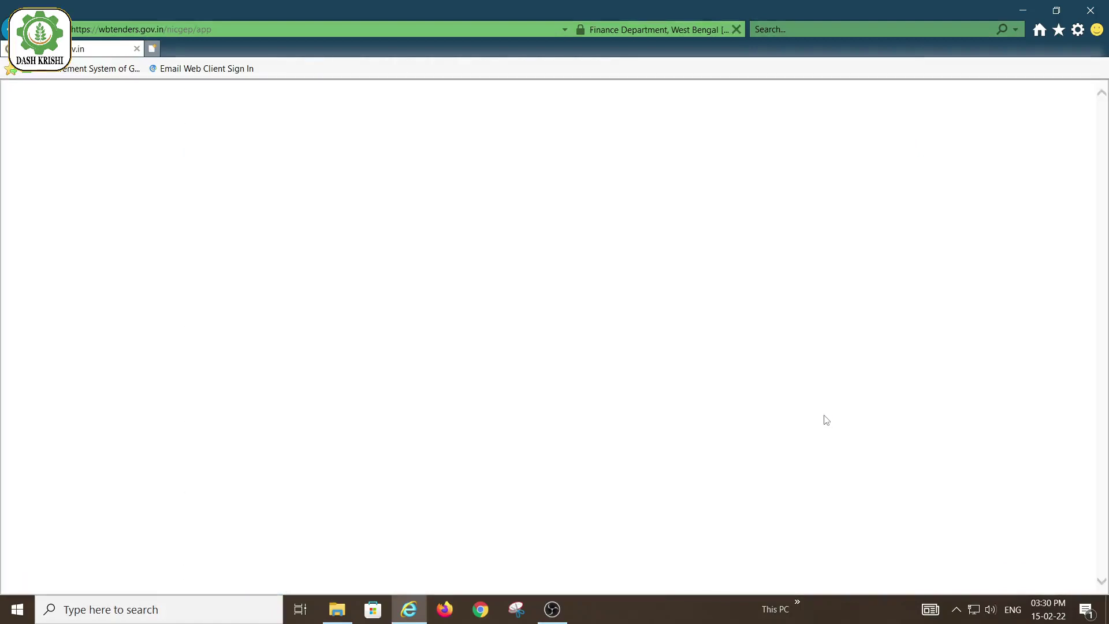
{"action": "scroll", "coordinate": [829, 420], "scroll_direction": "down", "scroll_amount": 3}
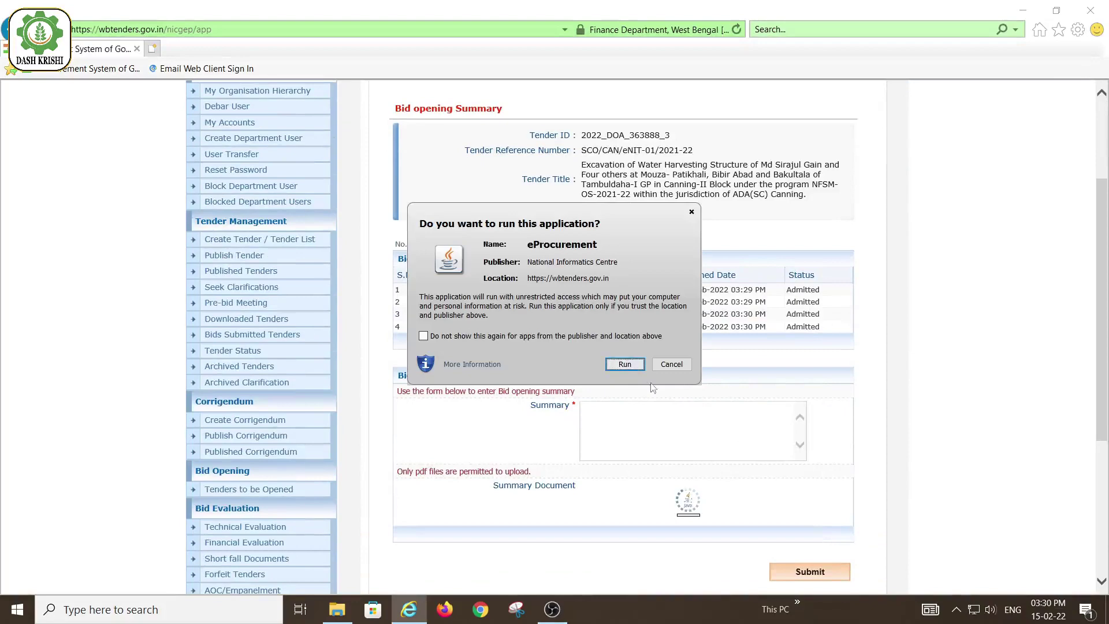
{"action": "left_click", "coordinate": [626, 365]}
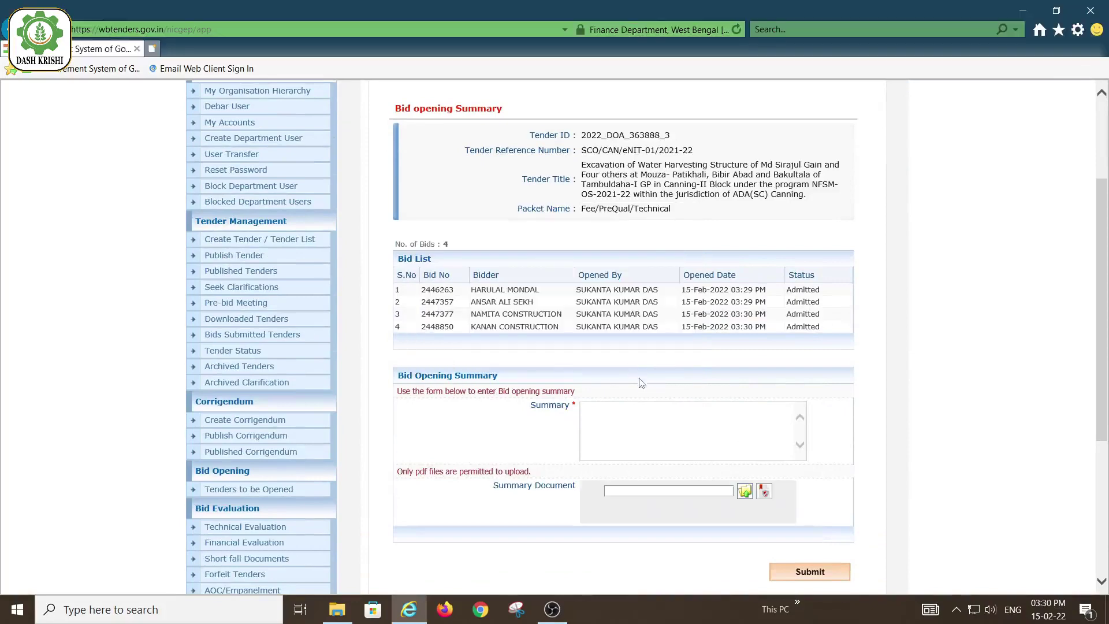
{"action": "left_click", "coordinate": [337, 609]}
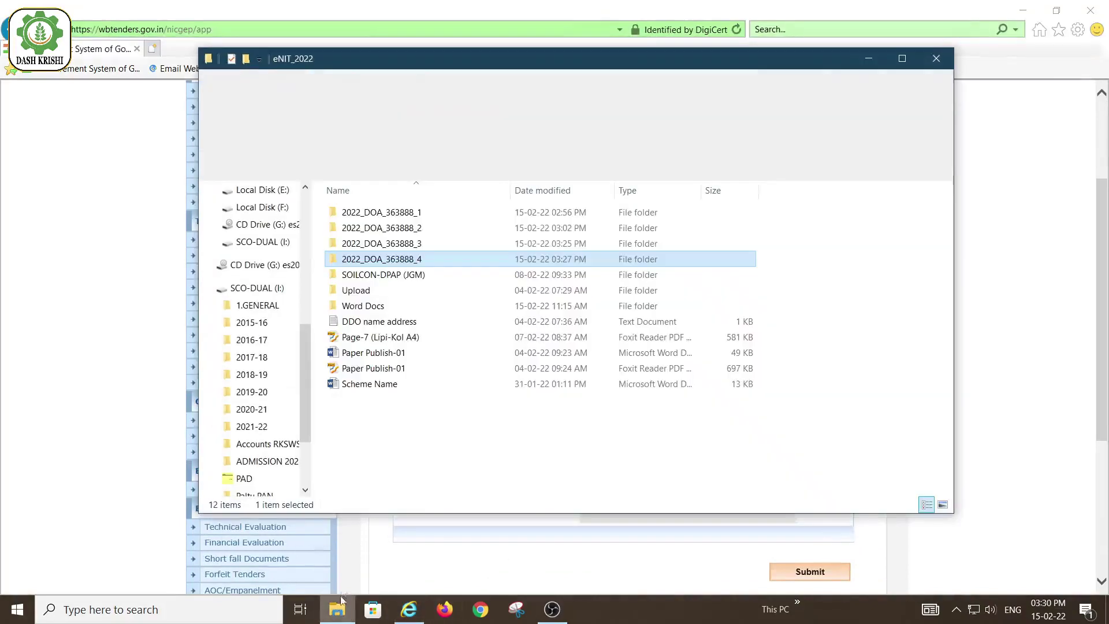
Open the Techopen document from 2022_DOA_363888_3 > Word Docs in Word.
{"action": "double_click", "coordinate": [418, 244]}
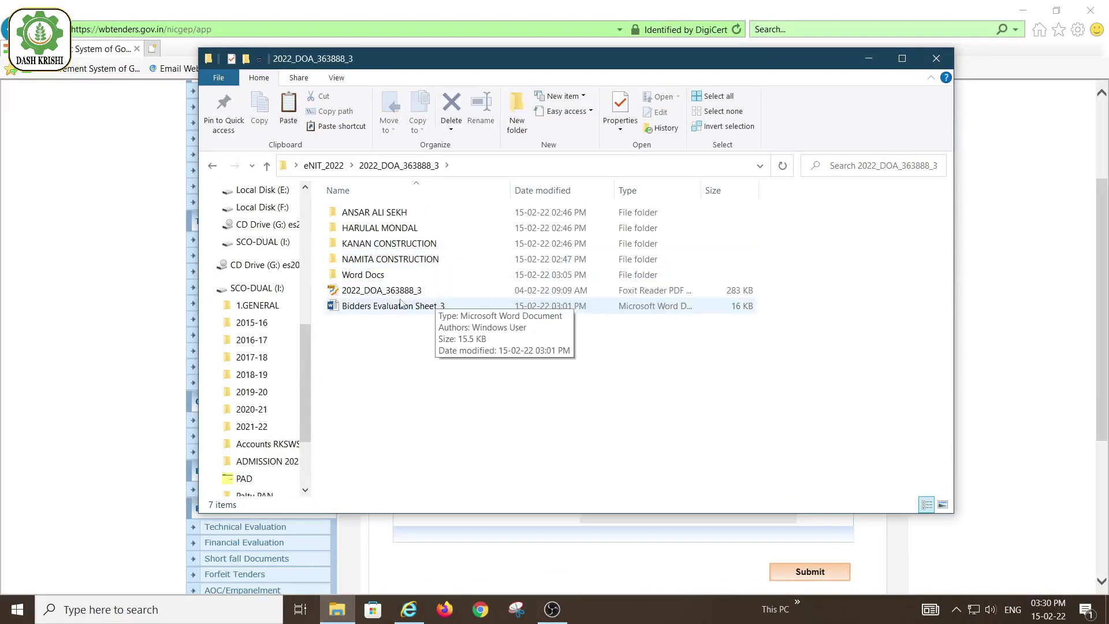
{"action": "double_click", "coordinate": [376, 277]}
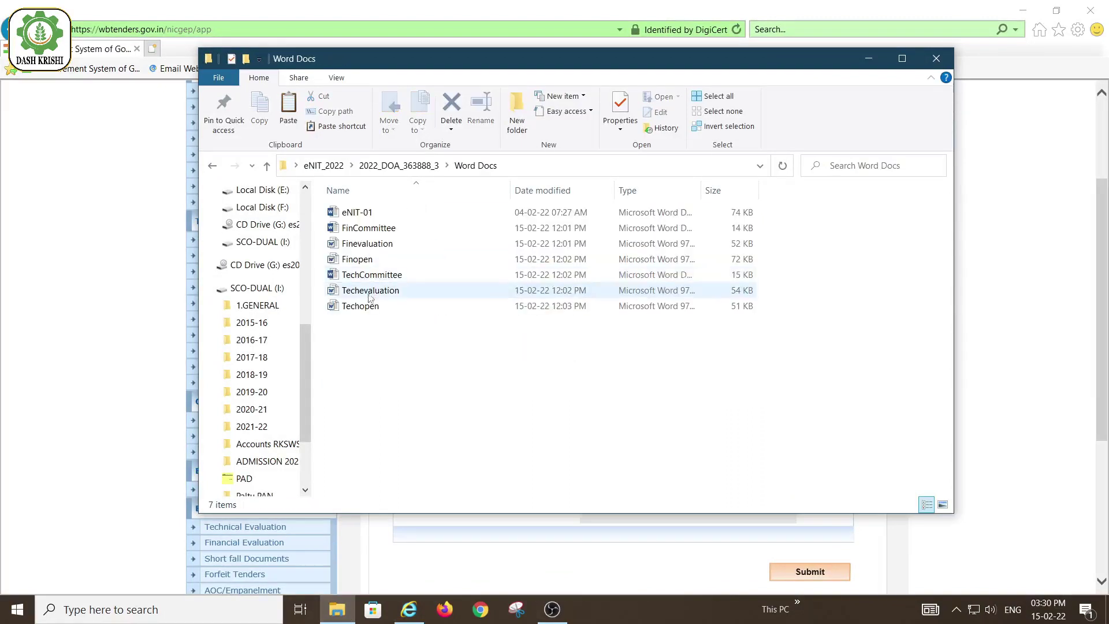
{"action": "left_click", "coordinate": [367, 308]}
{"action": "double_click", "coordinate": [367, 308]}
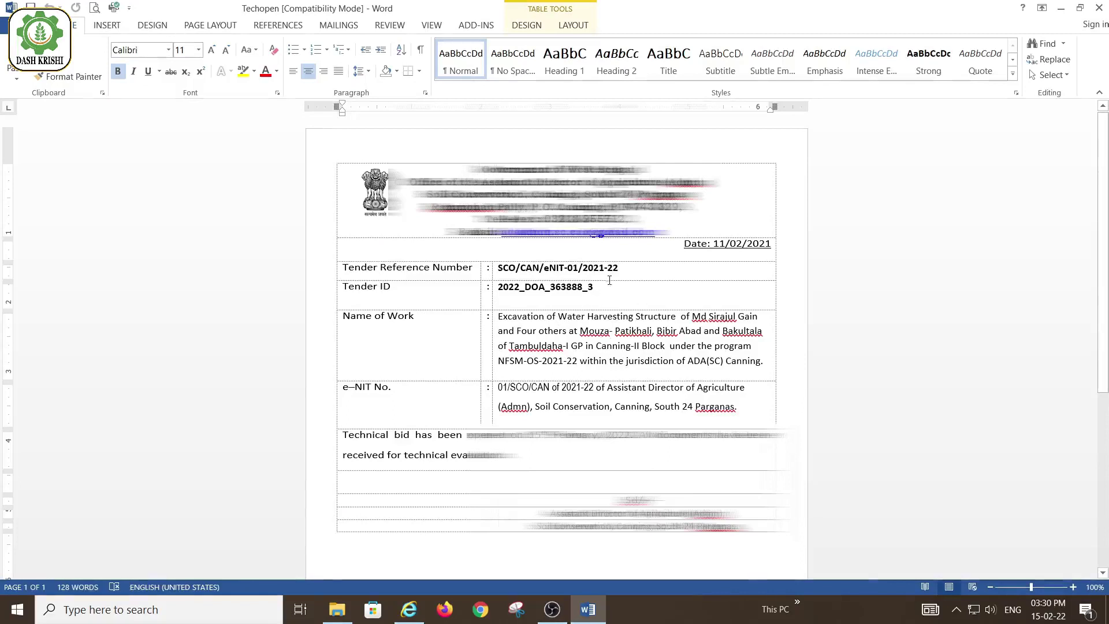
Correct the Techopen letter date from 11/02/2021 to 15/02/2022 and save it.
{"action": "left_click", "coordinate": [721, 244]}
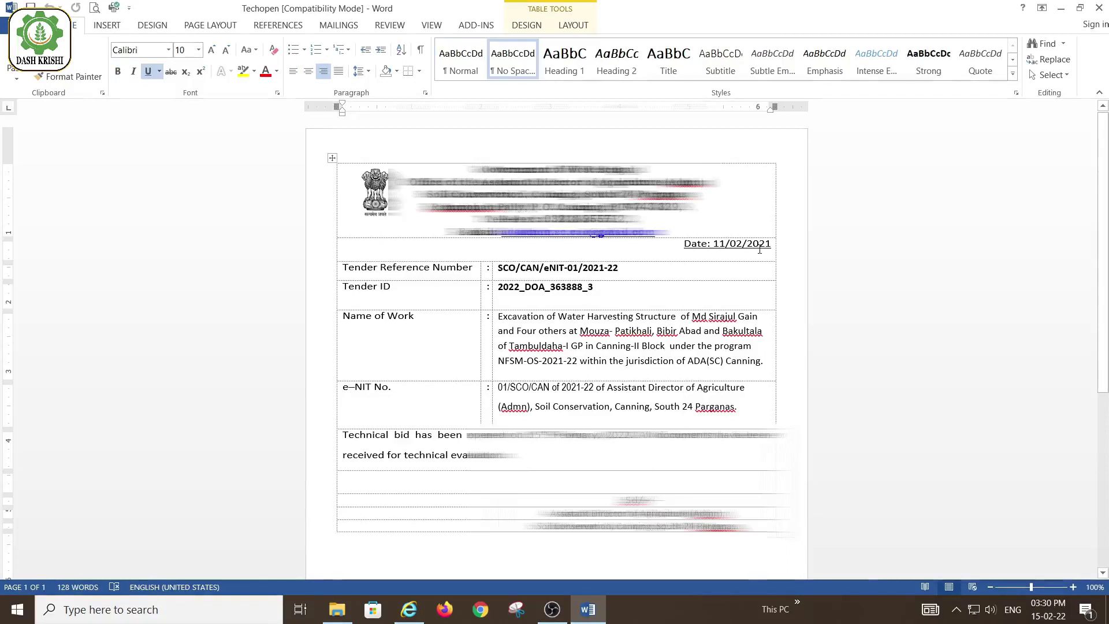
{"action": "key", "text": "Delete"}
{"action": "type", "text": "5"}
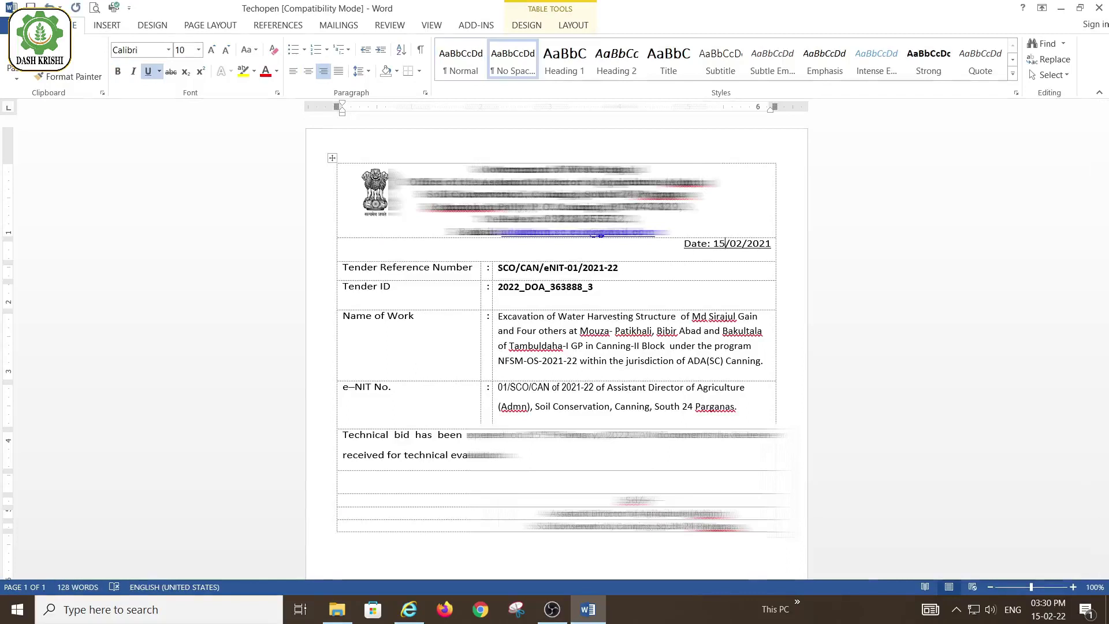
{"action": "left_click", "coordinate": [776, 249]}
{"action": "key", "text": "BackSpace"}
{"action": "type", "text": "2"}
{"action": "scroll", "coordinate": [598, 409], "scroll_direction": "down", "scroll_amount": 1}
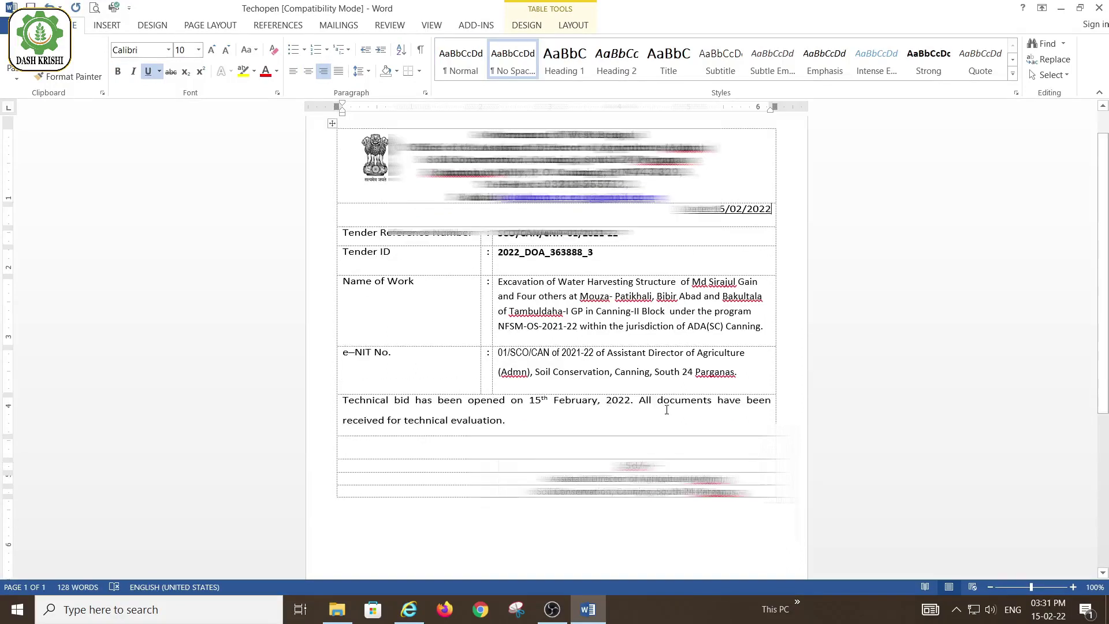
{"action": "scroll", "coordinate": [677, 409], "scroll_direction": "down", "scroll_amount": 1}
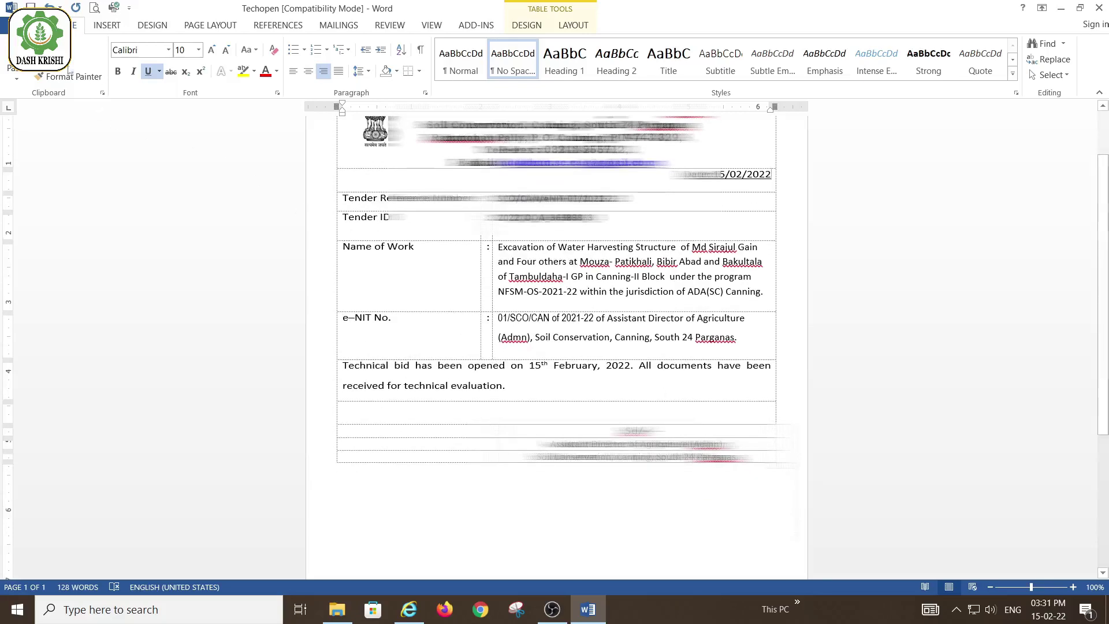
{"action": "left_click", "coordinate": [30, 6]}
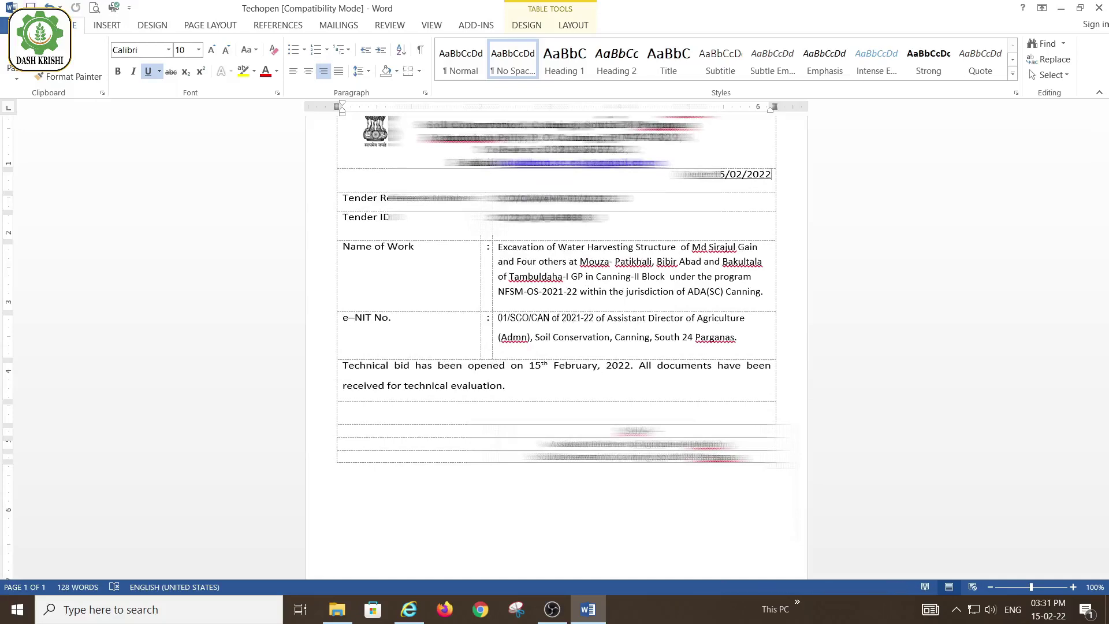
{"action": "left_click", "coordinate": [7, 25]}
Save Techopen as Techopen.pdf in Word Docs, then select the technical bid opening sentence.
{"action": "left_click", "coordinate": [32, 154]}
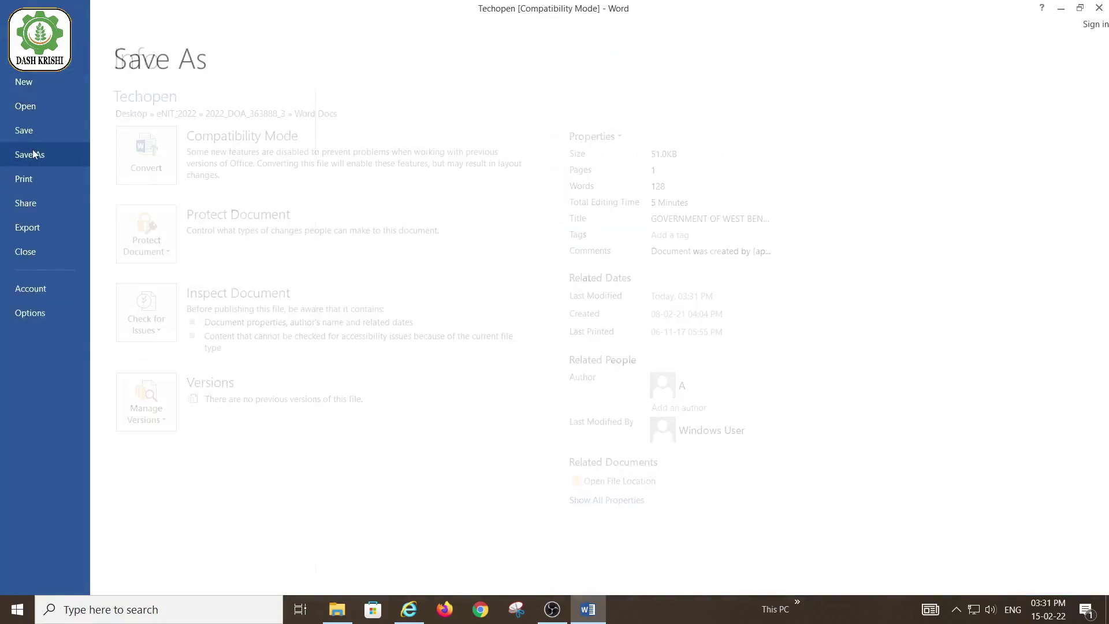
{"action": "left_click", "coordinate": [385, 434]}
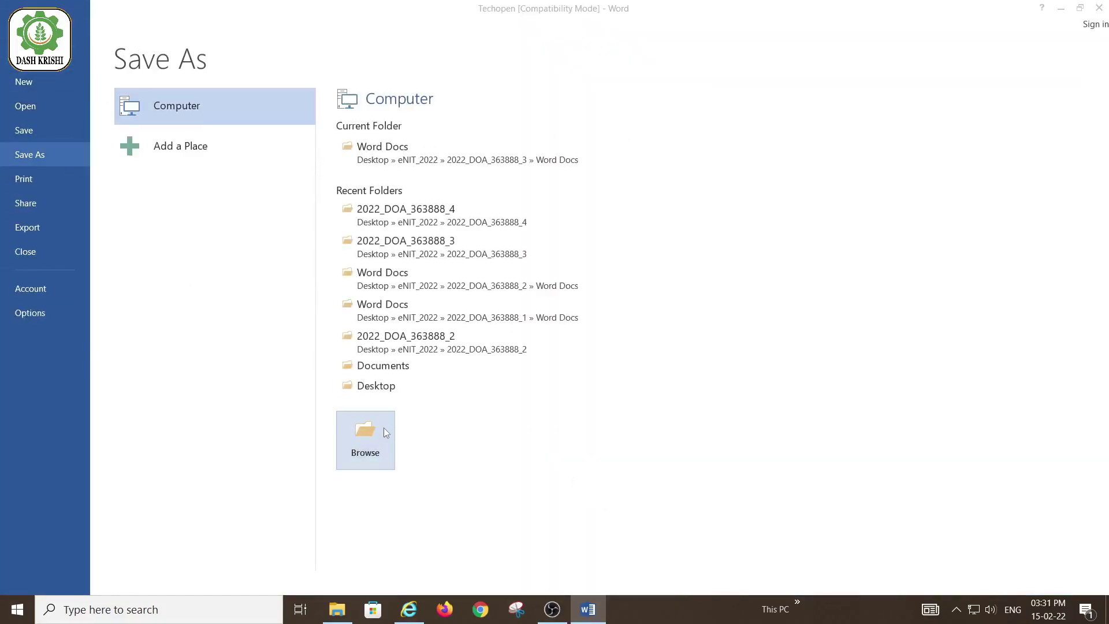
{"action": "left_click", "coordinate": [197, 264]}
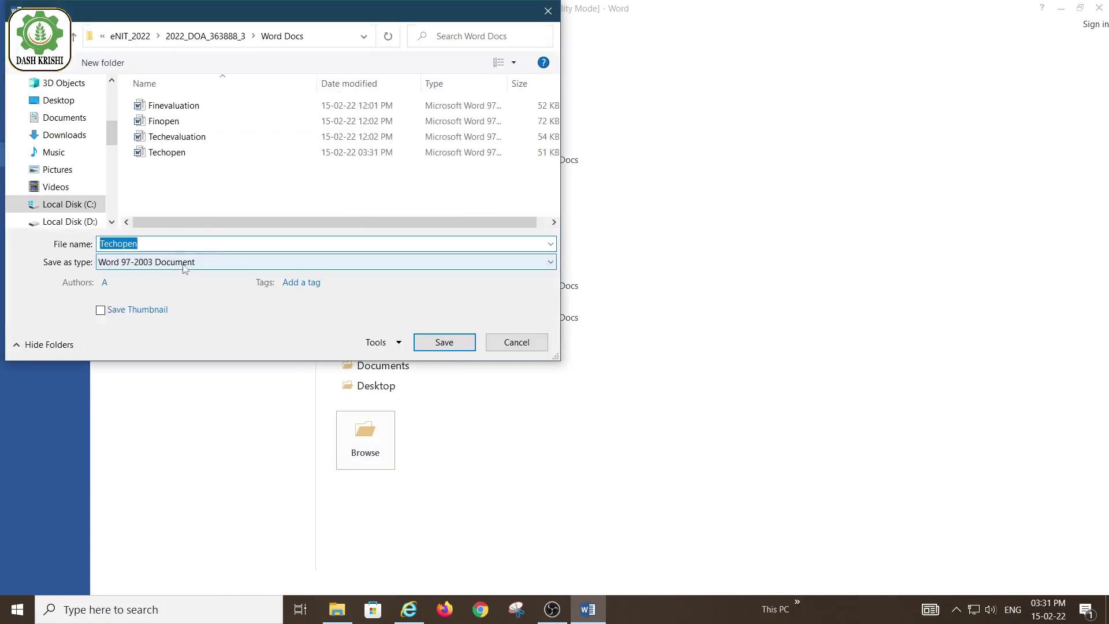
{"action": "left_click", "coordinate": [170, 346]}
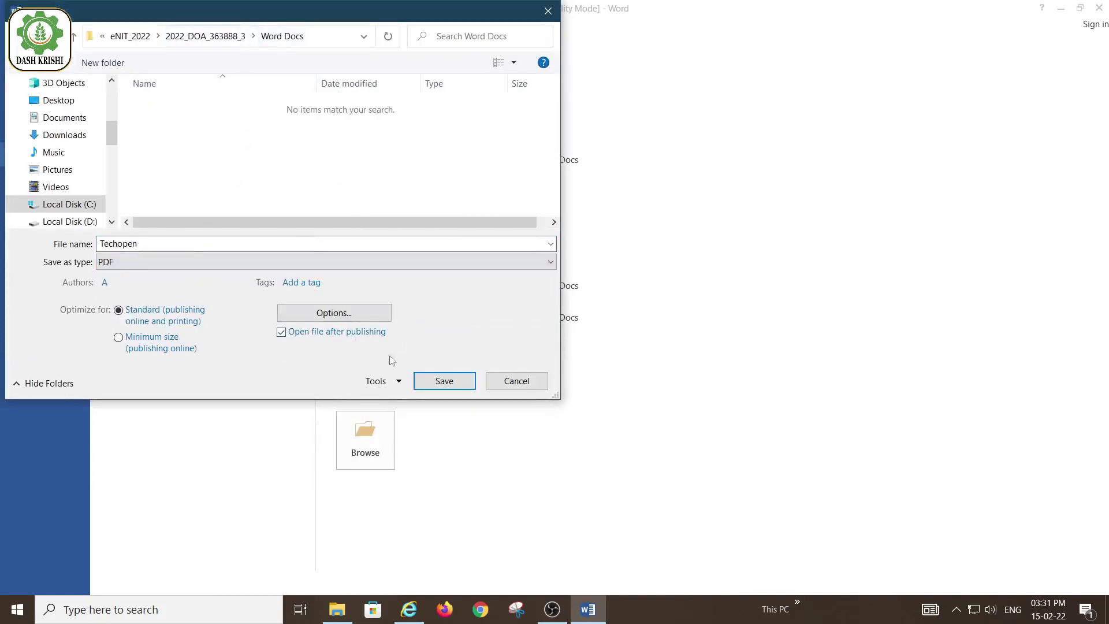
{"action": "left_click", "coordinate": [444, 381]}
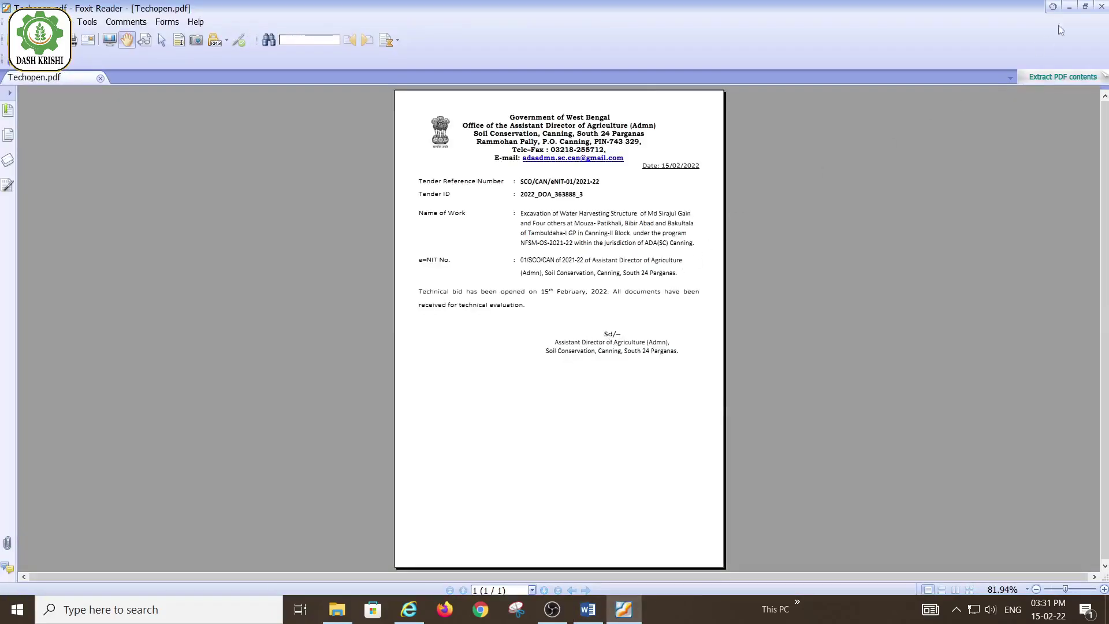
{"action": "left_click", "coordinate": [1101, 7]}
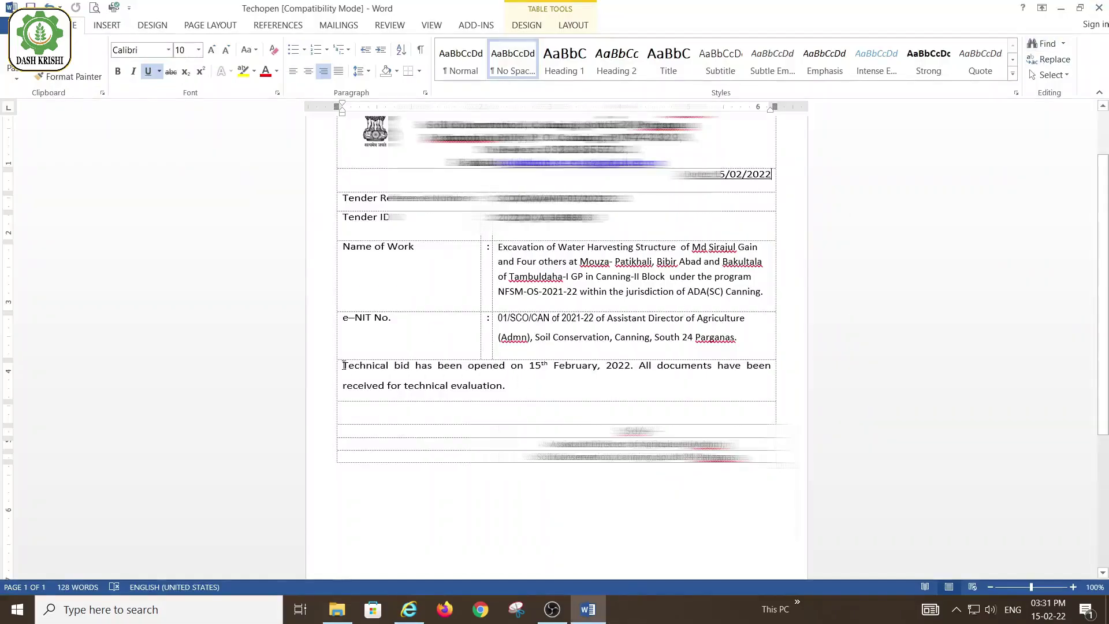
{"action": "left_click_drag", "start_coordinate": [343, 365], "coordinate": [634, 362]}
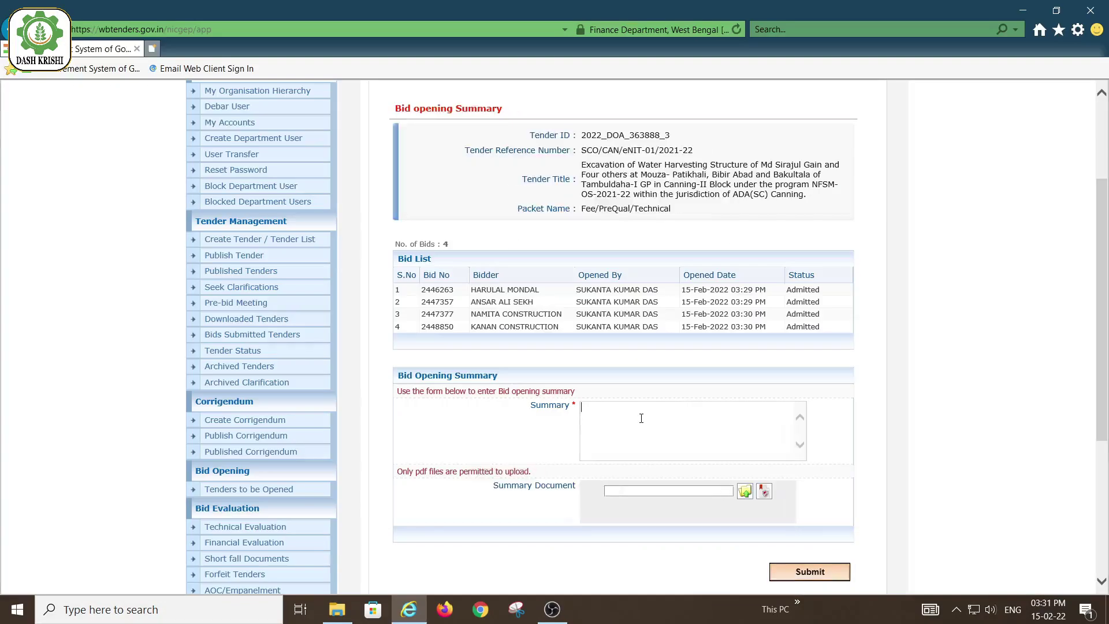
Paste the opening sentence as the summary and attach Desktop\eNIT_2022\2022_DOA_363888_3\Word Docs\Techopen.pdf.
{"action": "type", "text": "Technical bid has been opened on 15th February, 2022."}
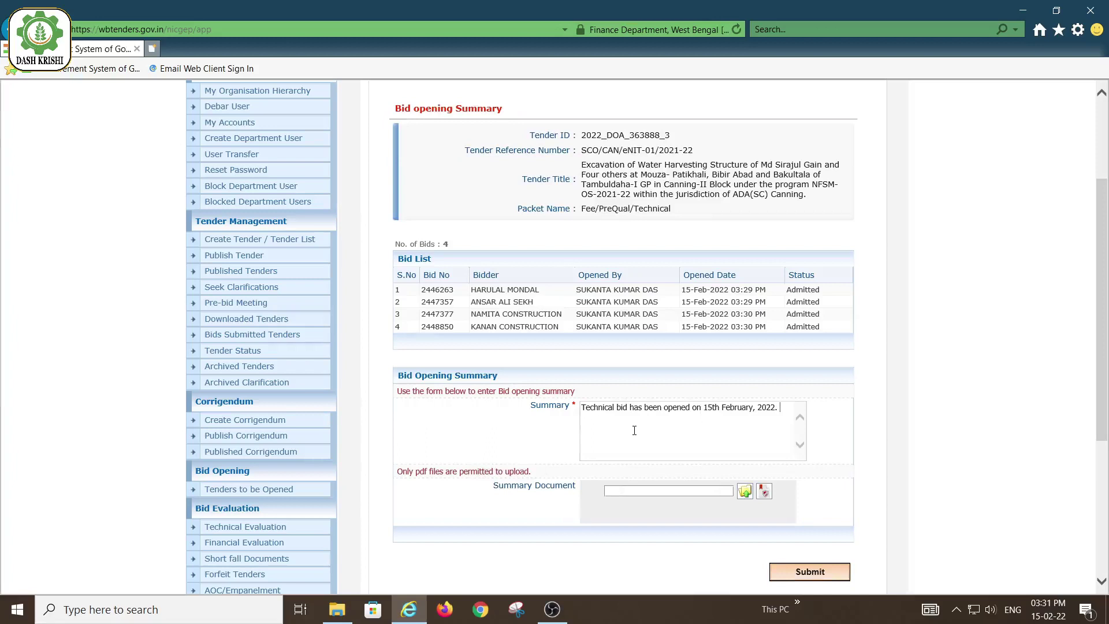
{"action": "left_click", "coordinate": [745, 491]}
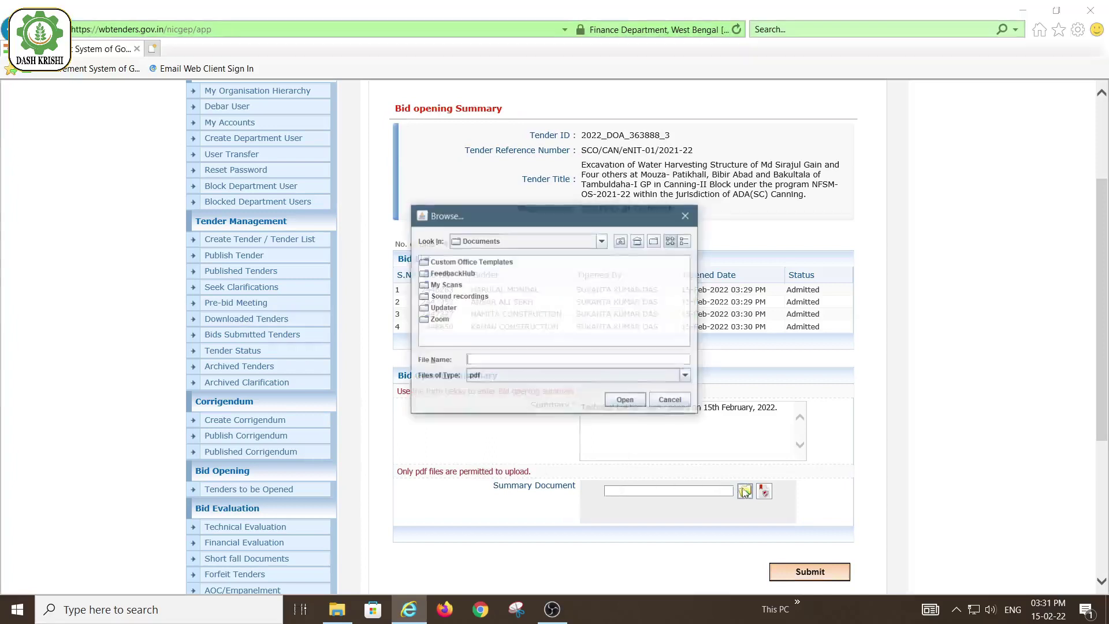
{"action": "left_click", "coordinate": [603, 243]}
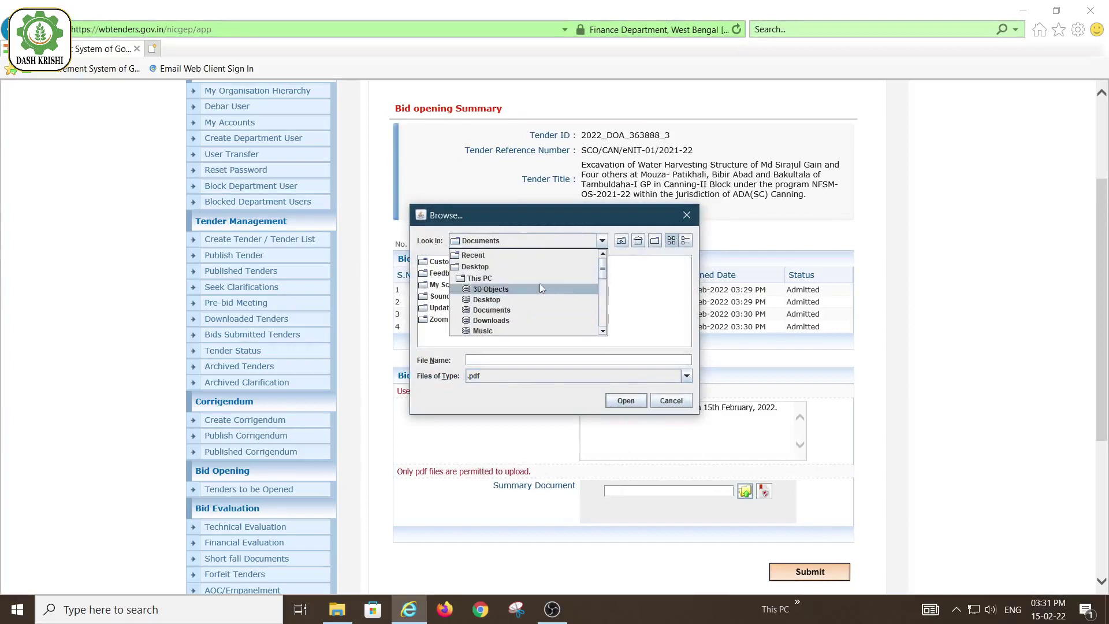
{"action": "left_click", "coordinate": [521, 267]}
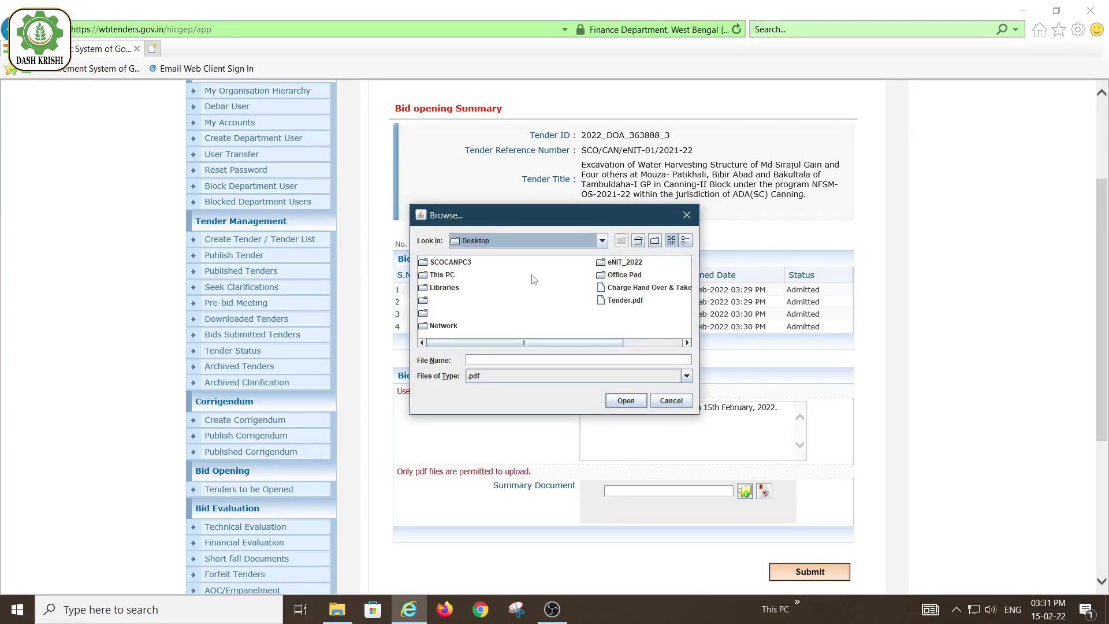
{"action": "left_click", "coordinate": [639, 263]}
{"action": "double_click", "coordinate": [639, 264]}
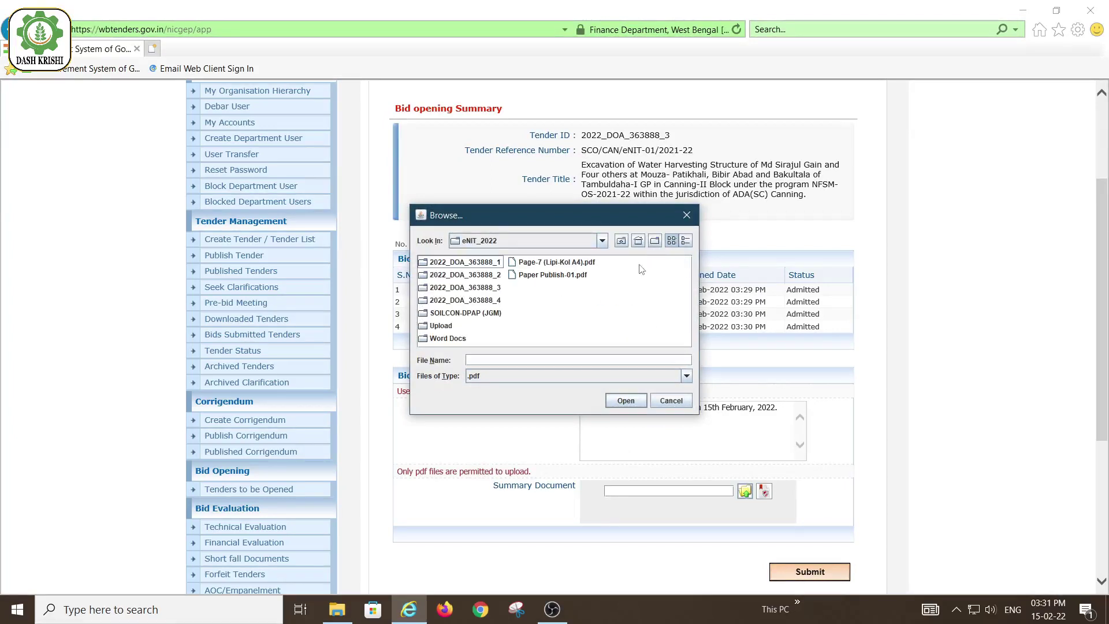
{"action": "left_click", "coordinate": [499, 292]}
{"action": "double_click", "coordinate": [499, 292]}
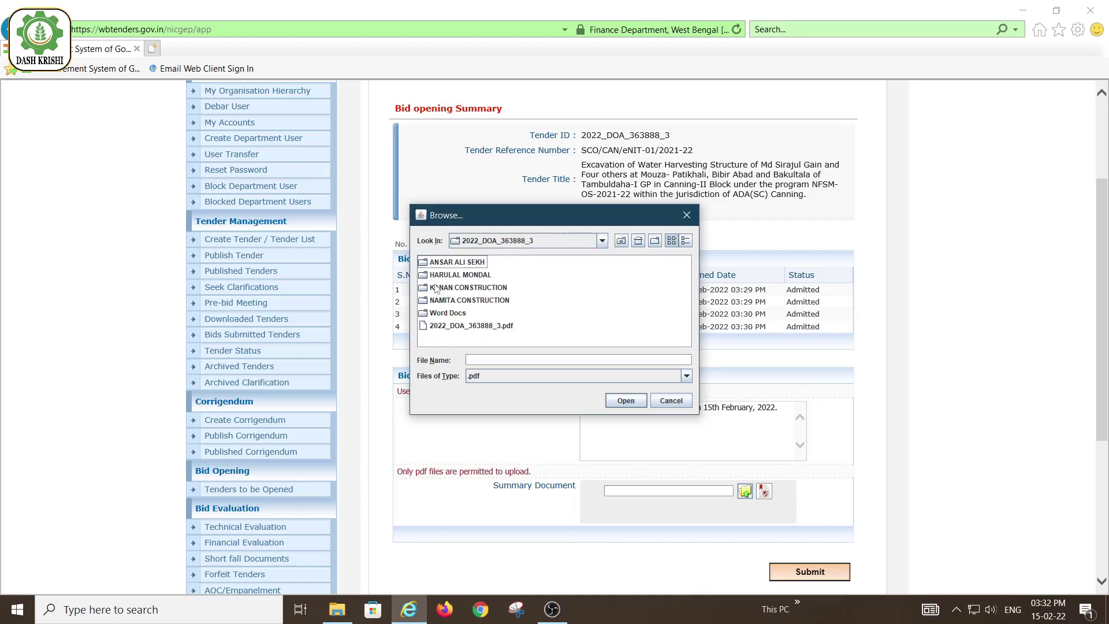
{"action": "left_click", "coordinate": [445, 315]}
{"action": "double_click", "coordinate": [446, 314]}
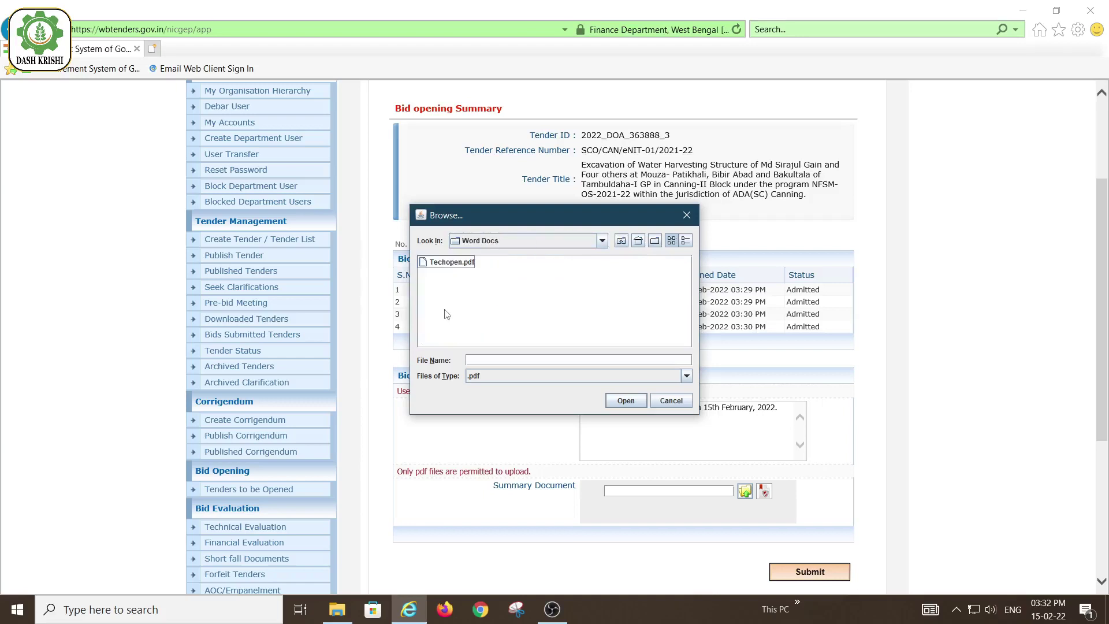
{"action": "left_click", "coordinate": [445, 263]}
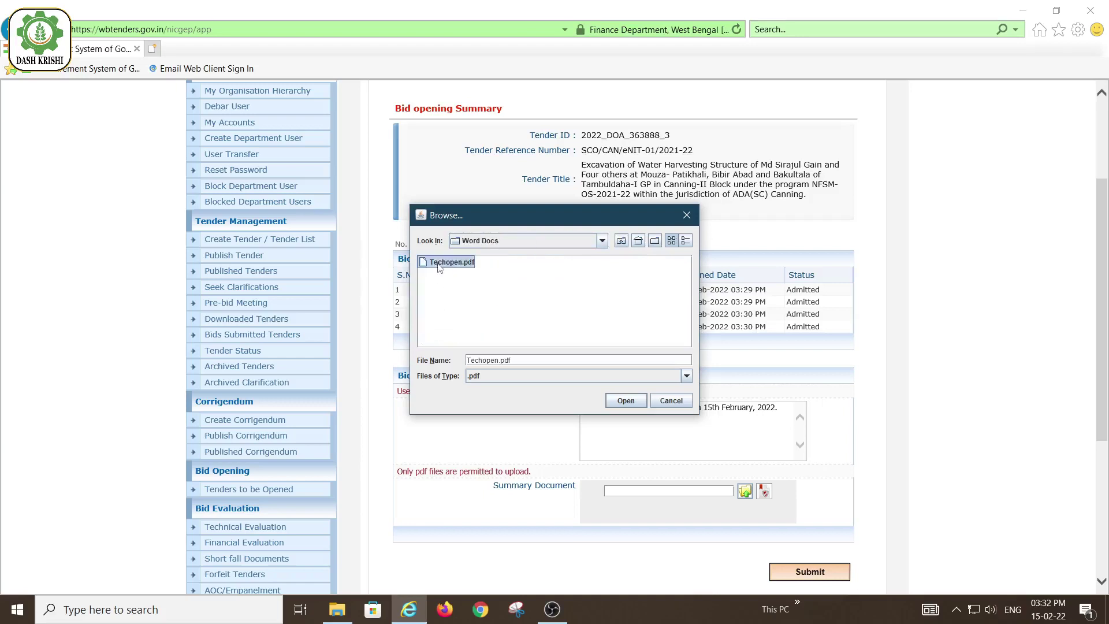
{"action": "left_click", "coordinate": [621, 402]}
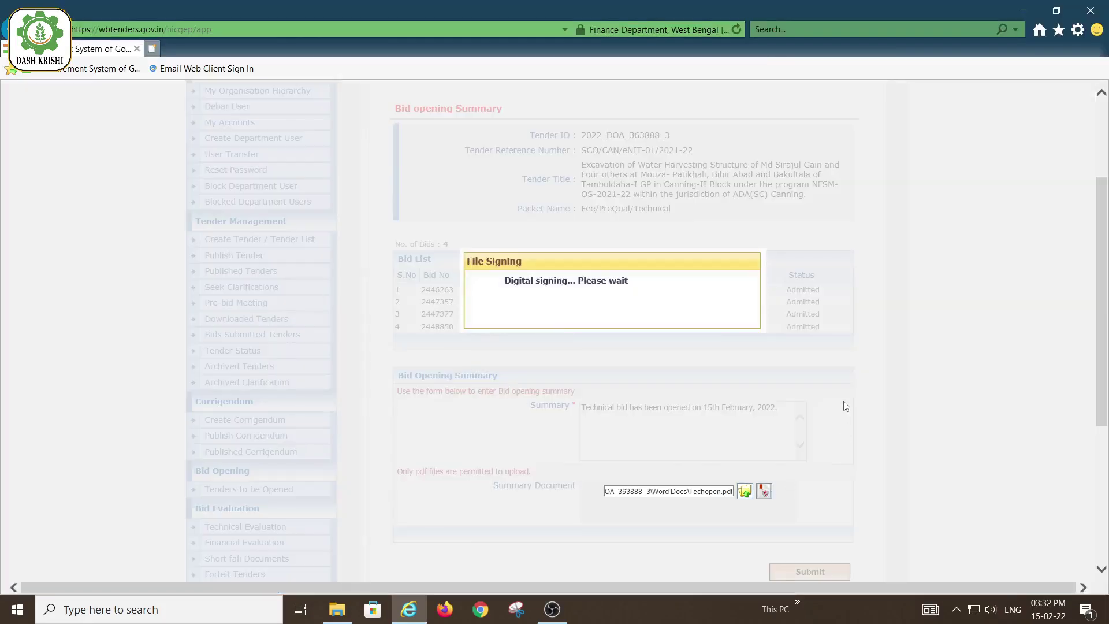
Digitally sign Techopen.pdf with the signing PIN and submit the bid opening summary.
{"action": "scroll", "coordinate": [841, 422], "scroll_direction": "down", "scroll_amount": 1}
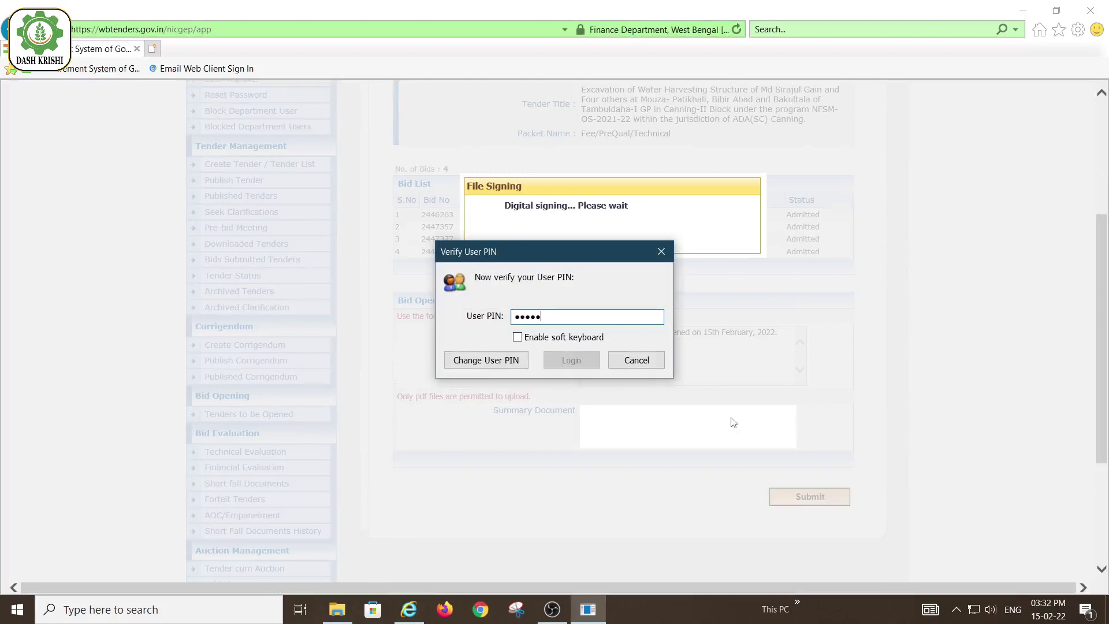
{"action": "type", "text": "**"}
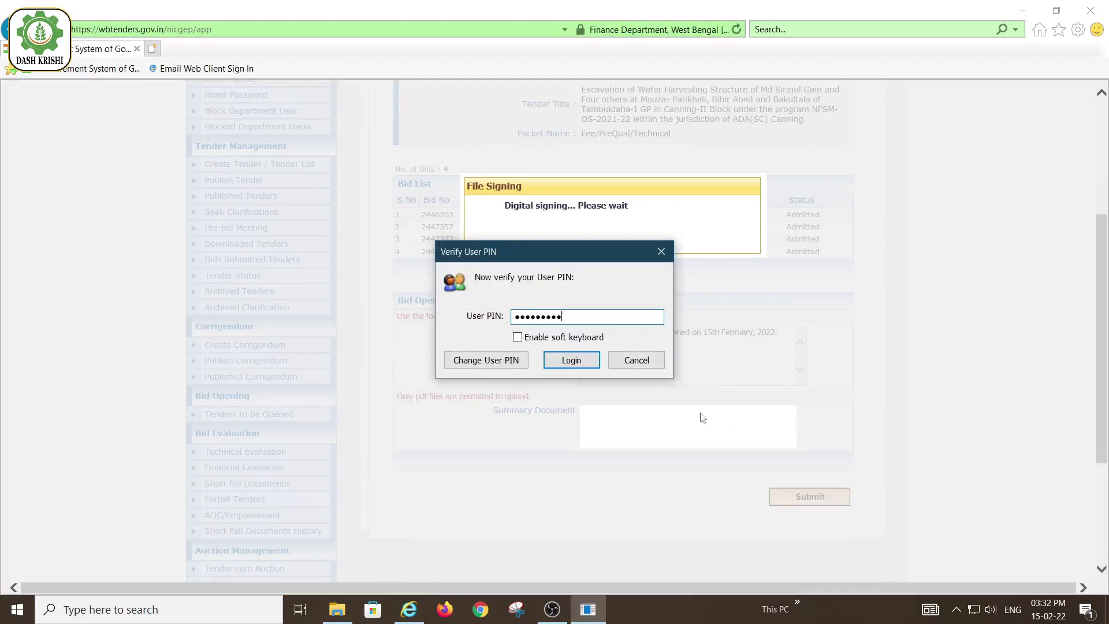
{"action": "left_click", "coordinate": [585, 365]}
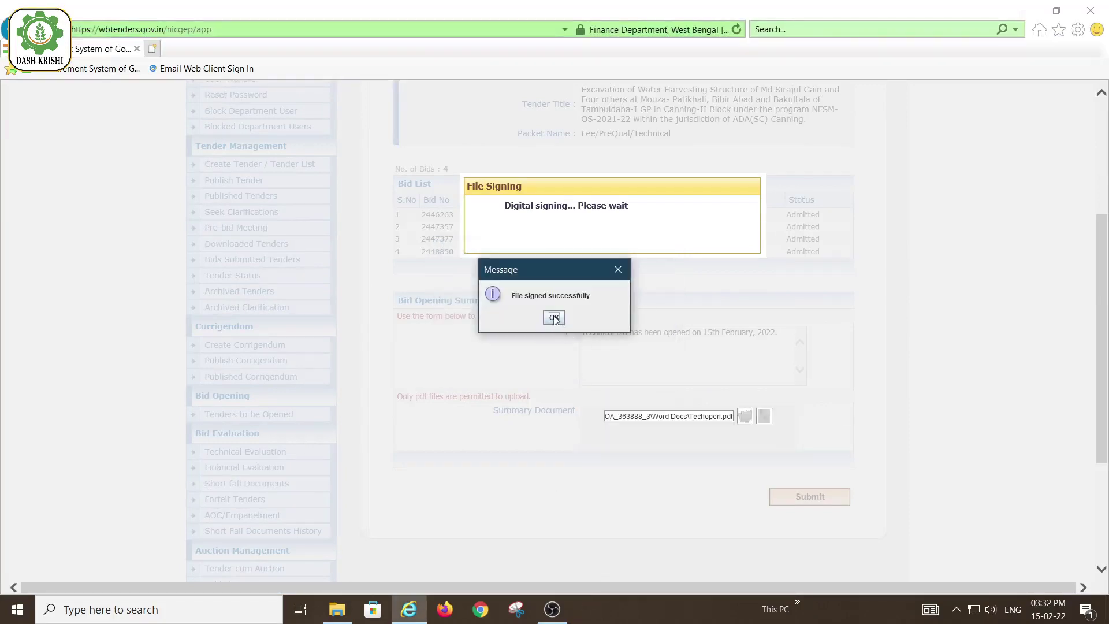
{"action": "left_click", "coordinate": [553, 317]}
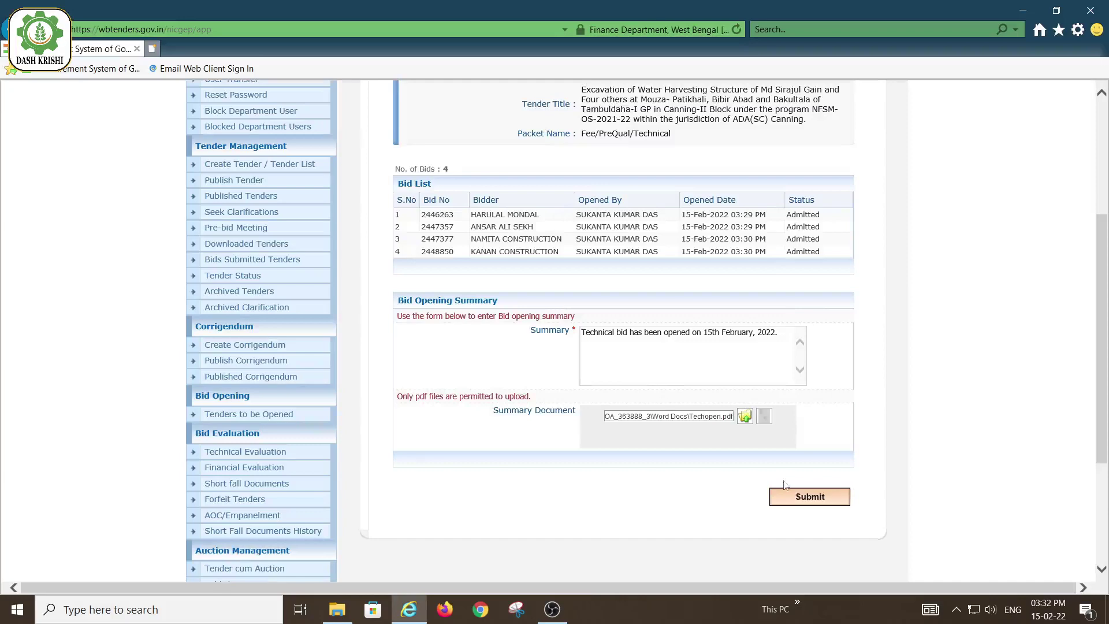
{"action": "left_click", "coordinate": [810, 501]}
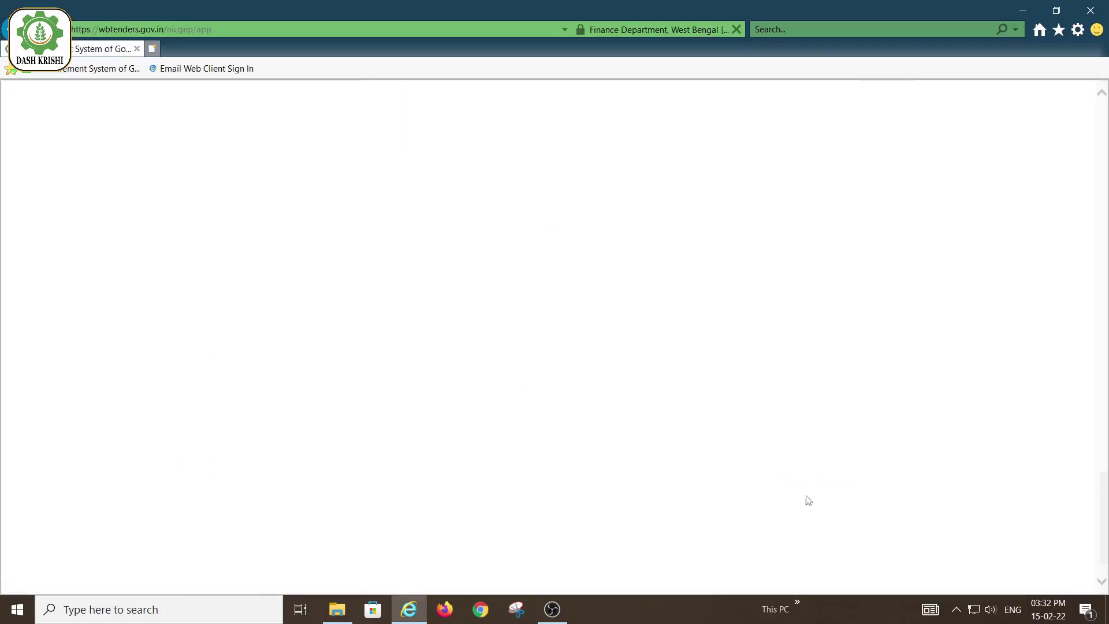
Confirm tender 2022_DOA_363888_3's Bid Opening Summary and return to the Tenders to be Opened list.
{"action": "scroll", "coordinate": [784, 384], "scroll_direction": "down", "scroll_amount": 1}
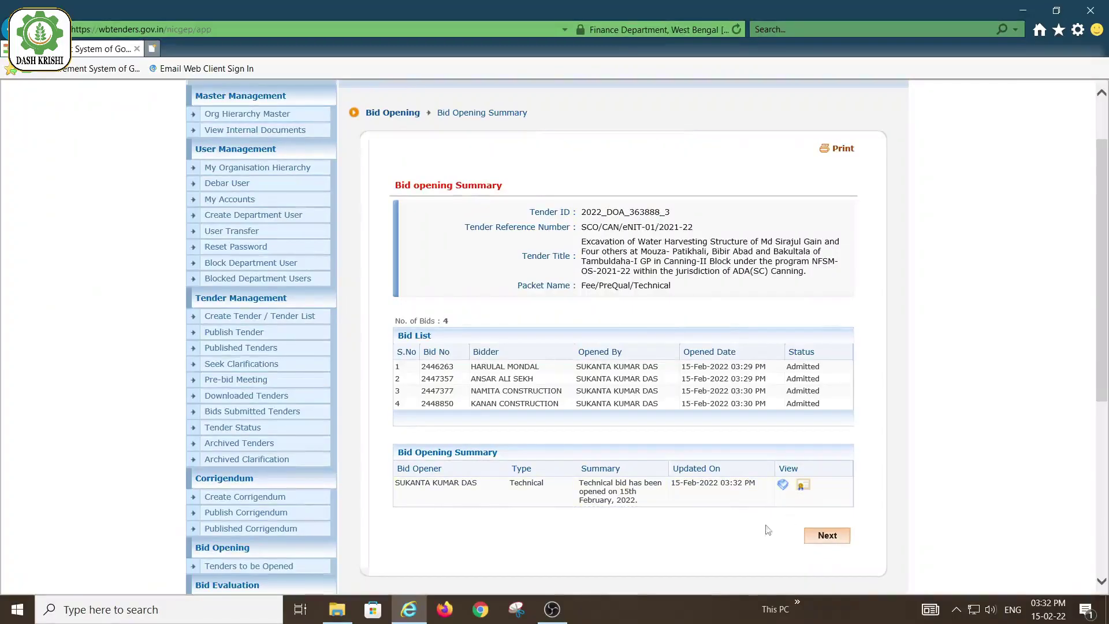
{"action": "left_click", "coordinate": [823, 537]}
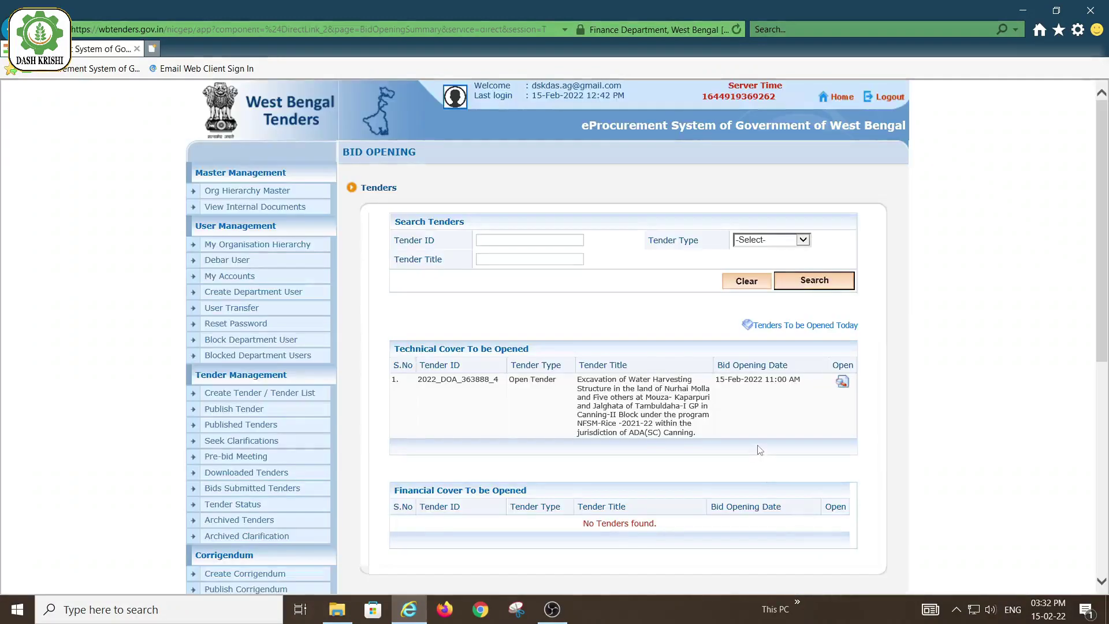
{"action": "scroll", "coordinate": [766, 436], "scroll_direction": "down", "scroll_amount": 1}
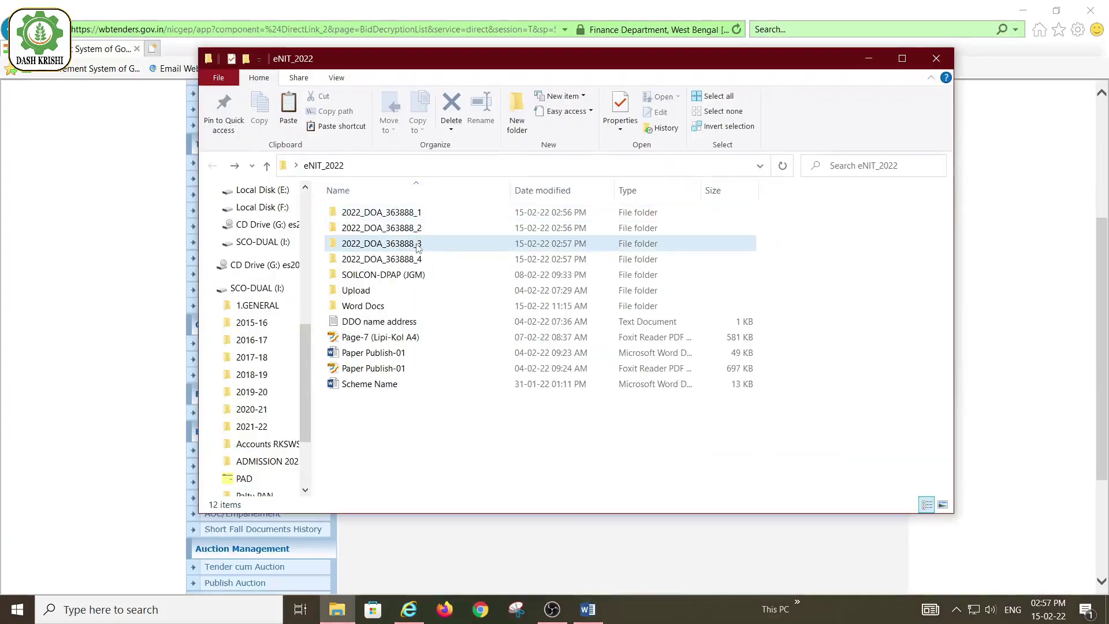
Open the Bidders Evaluation Sheet_3 document from the 2022_DOA_363888_3 tender folder.
{"action": "left_click", "coordinate": [419, 247]}
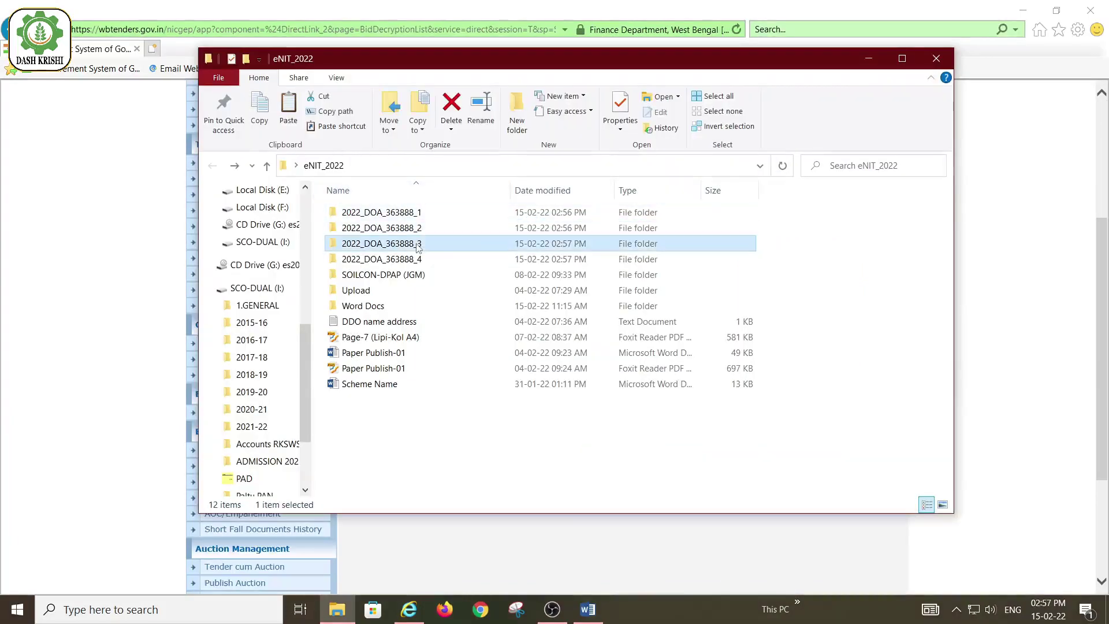
{"action": "double_click", "coordinate": [446, 245]}
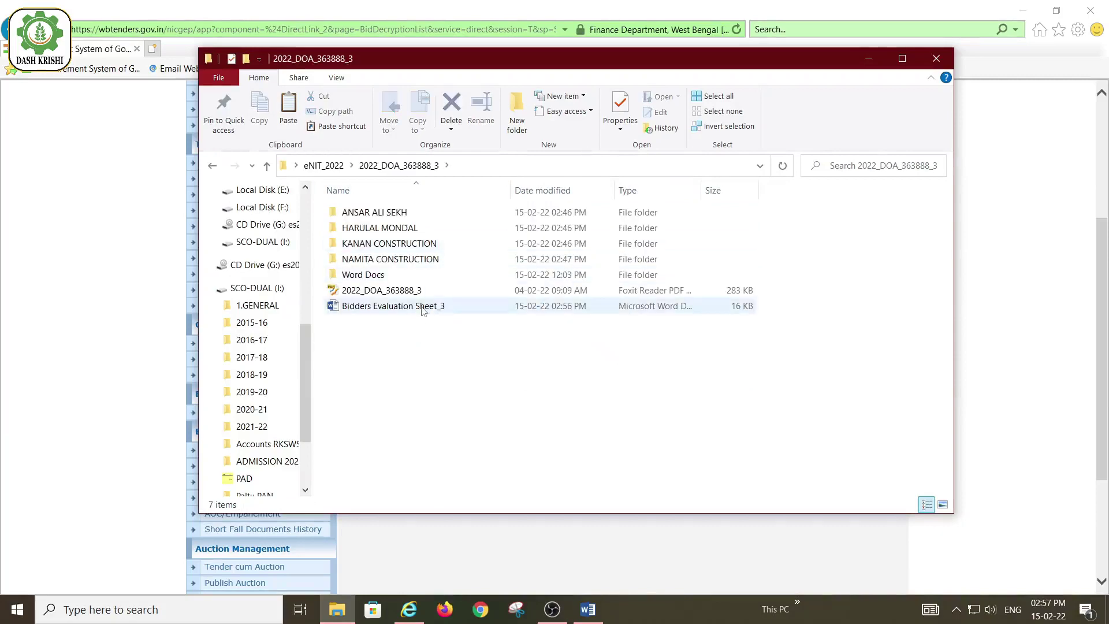
{"action": "double_click", "coordinate": [422, 308]}
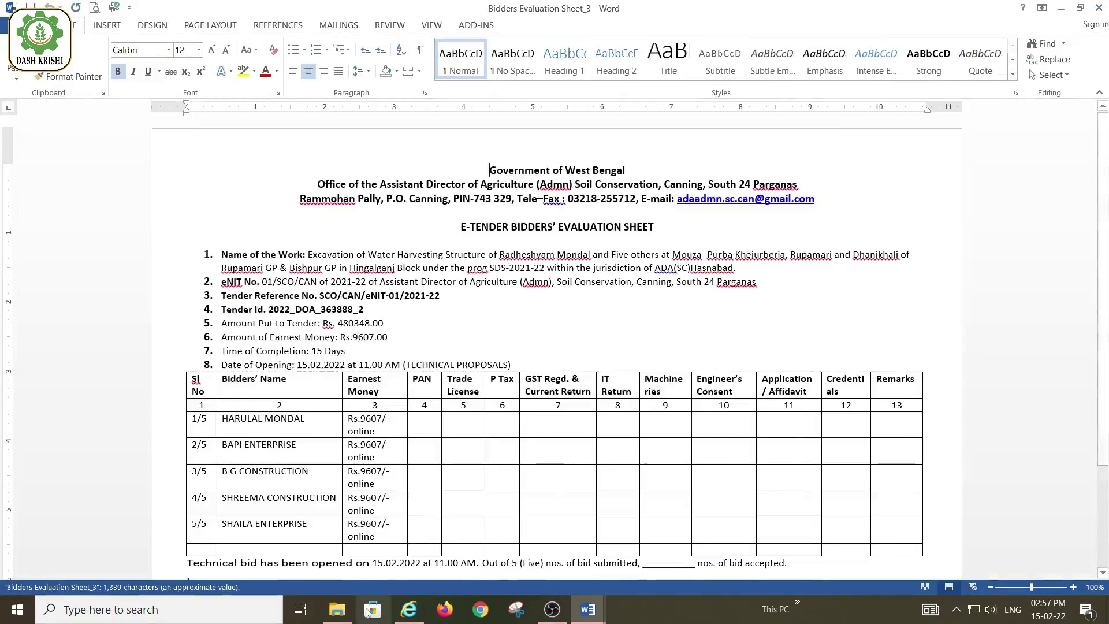
Open eNIT-01 from Word Docs and select the third work's name in the List of Works.
{"action": "left_click", "coordinate": [336, 610]}
{"action": "left_click", "coordinate": [400, 276]}
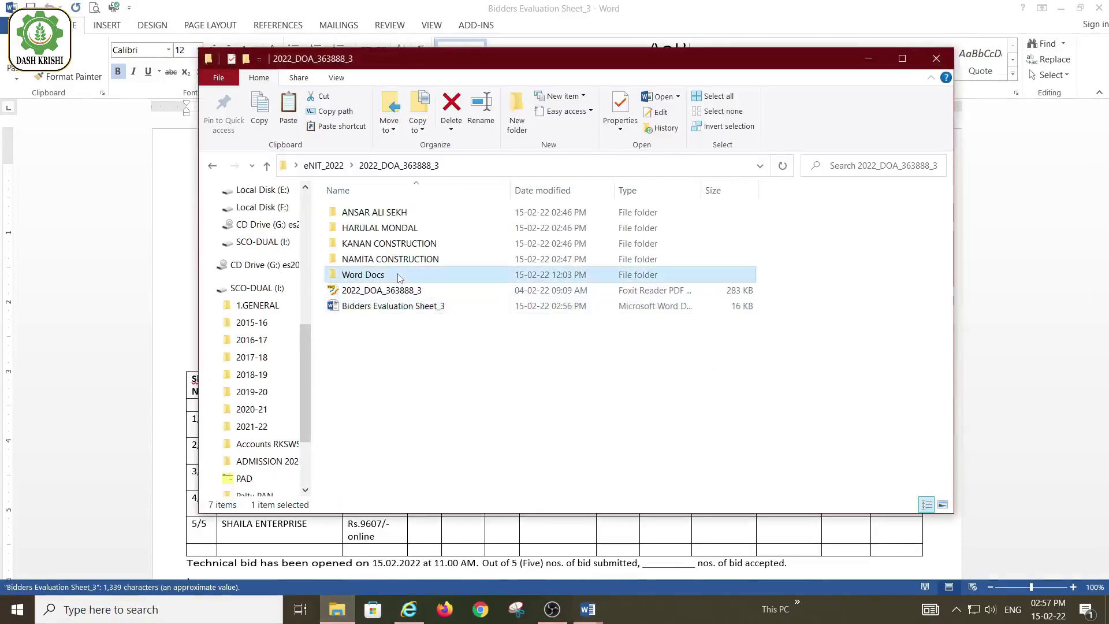
{"action": "double_click", "coordinate": [400, 277]}
{"action": "left_click", "coordinate": [380, 216]}
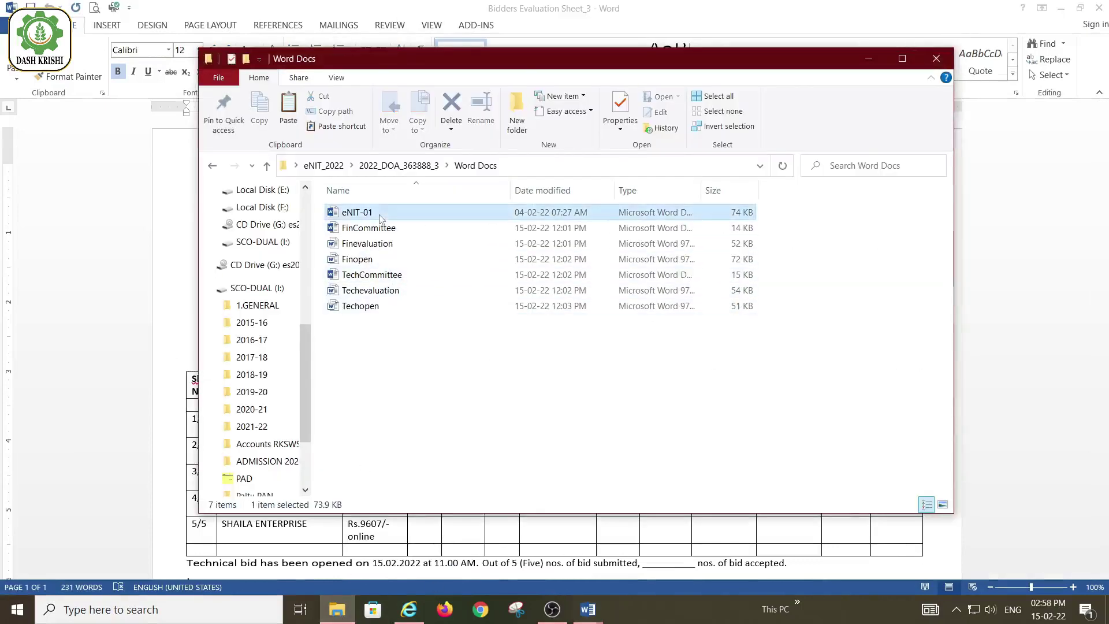
{"action": "double_click", "coordinate": [380, 216]}
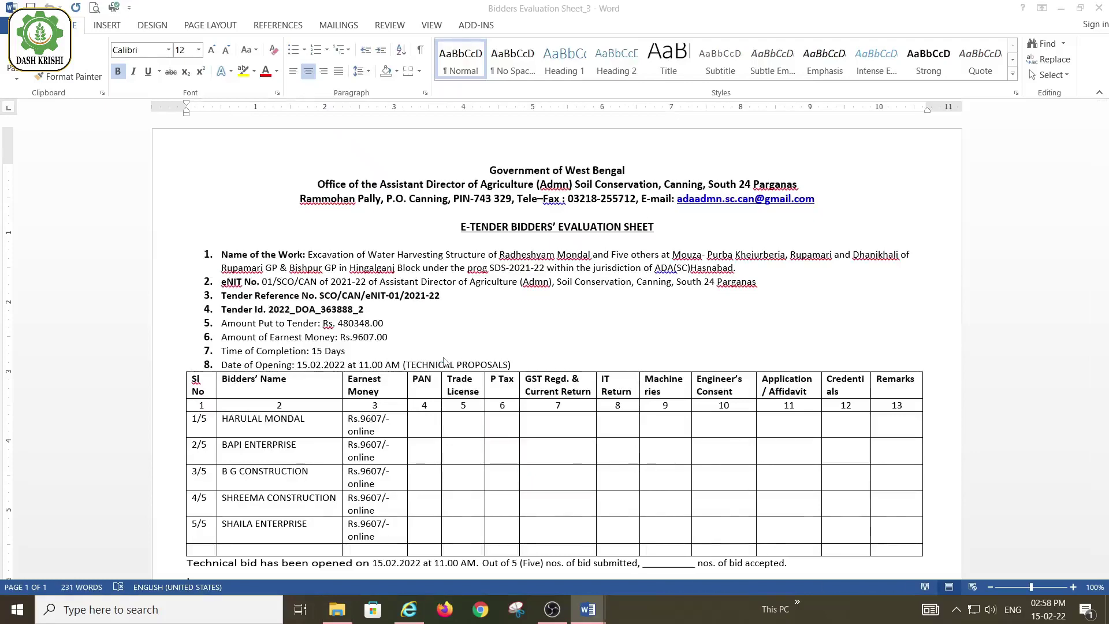
{"action": "scroll", "coordinate": [451, 381], "scroll_direction": "down", "scroll_amount": 6}
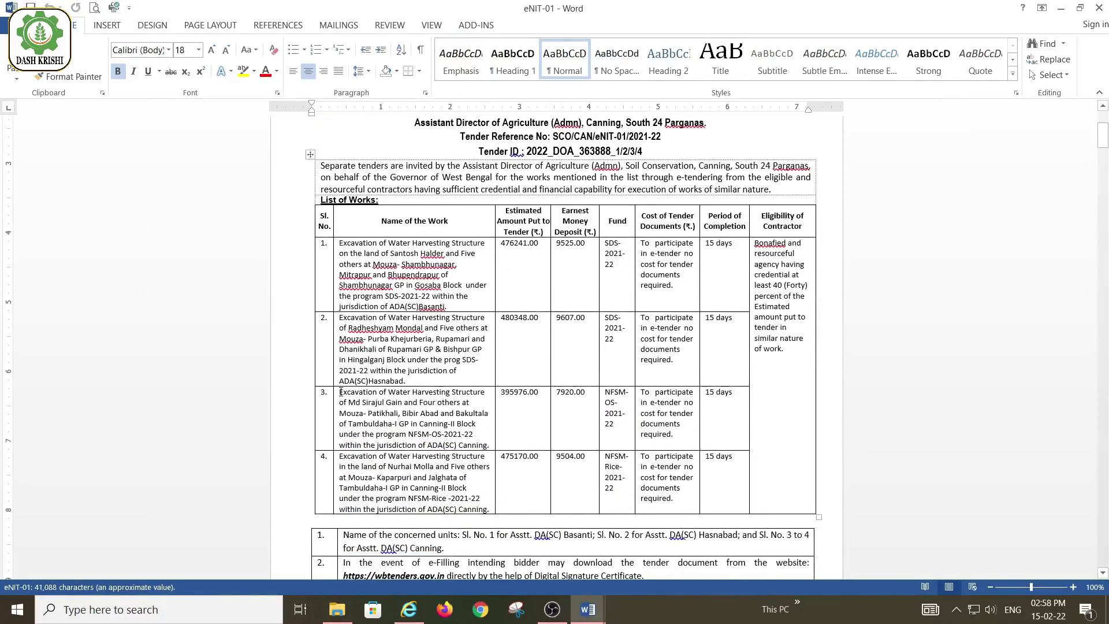
{"action": "left_click_drag", "start_coordinate": [341, 392], "coordinate": [494, 446]}
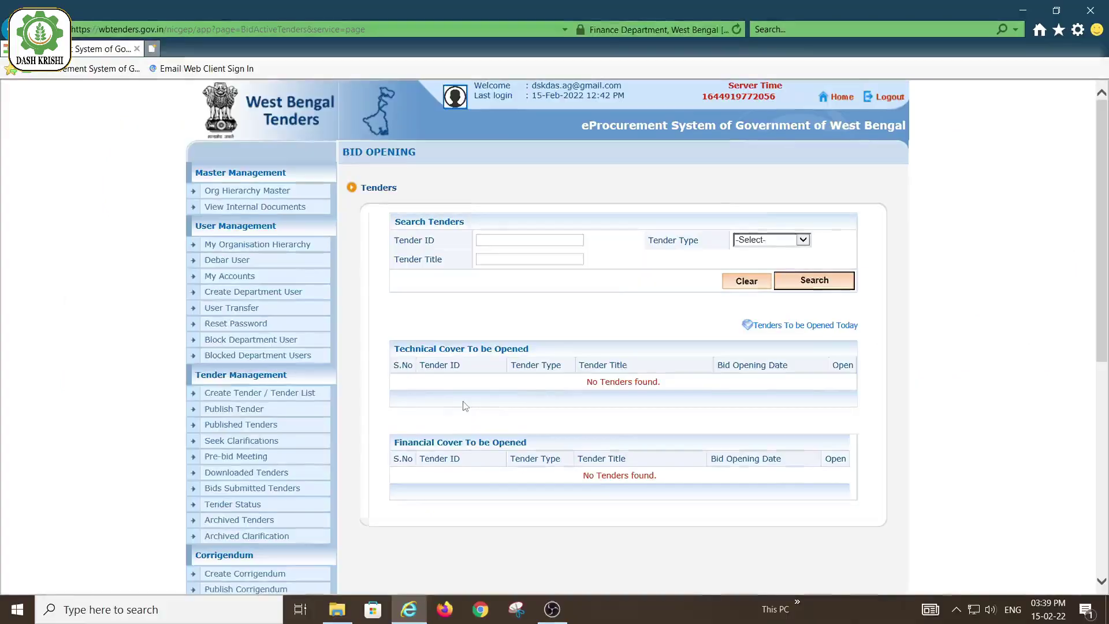
Reload Tenders to be Opened, then go to Bid Evaluation > Technical Evaluation.
{"action": "scroll", "coordinate": [234, 500], "scroll_direction": "down", "scroll_amount": 2}
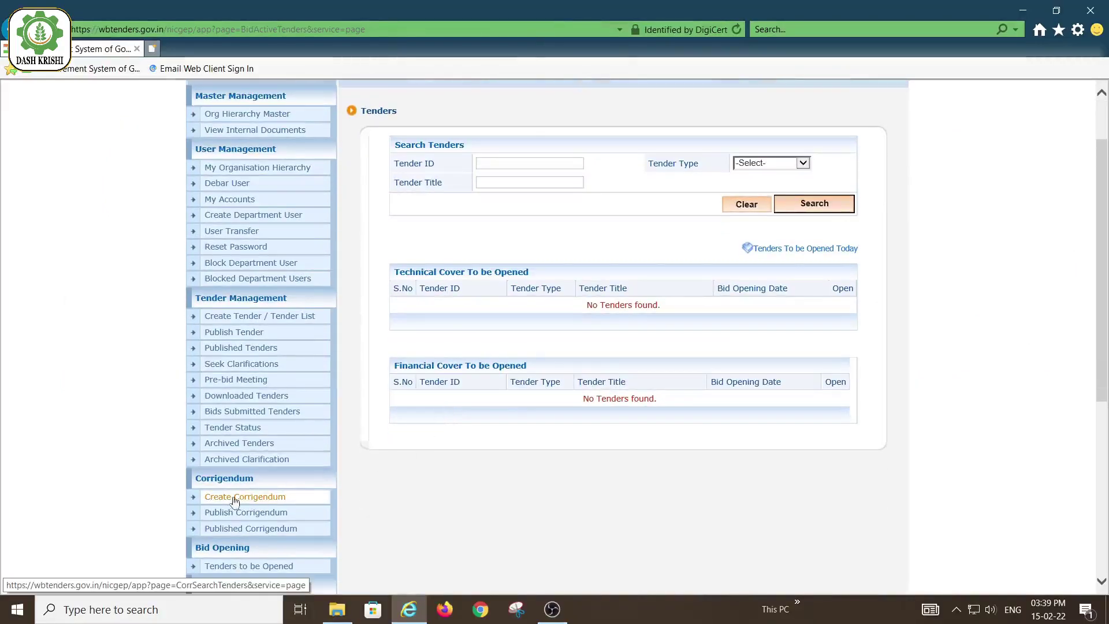
{"action": "scroll", "coordinate": [234, 500], "scroll_direction": "down", "scroll_amount": 1}
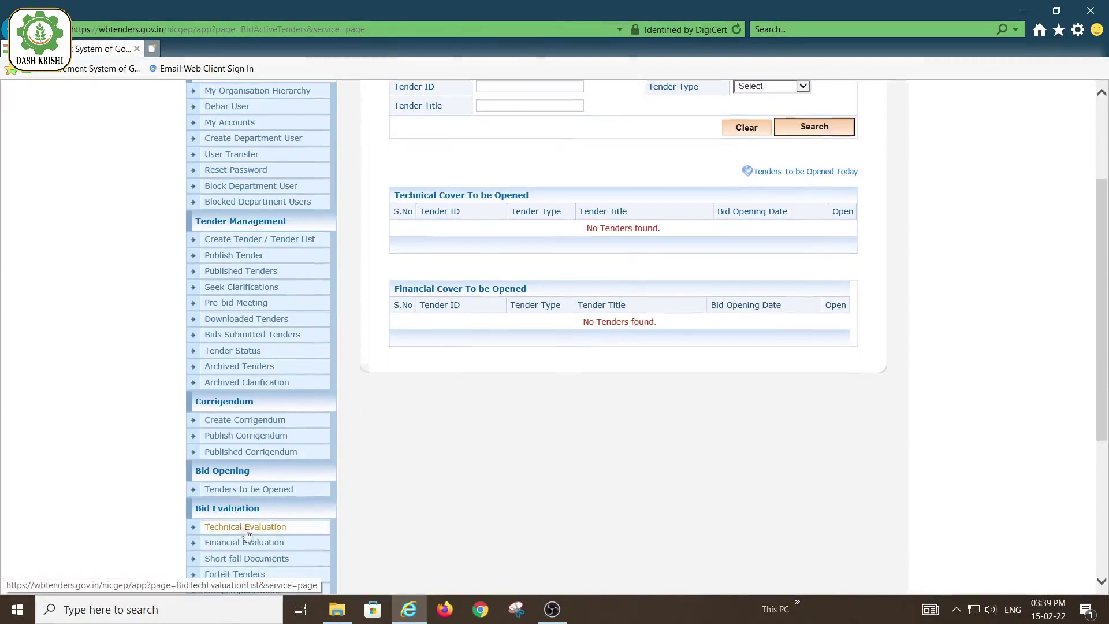
{"action": "left_click", "coordinate": [236, 491]}
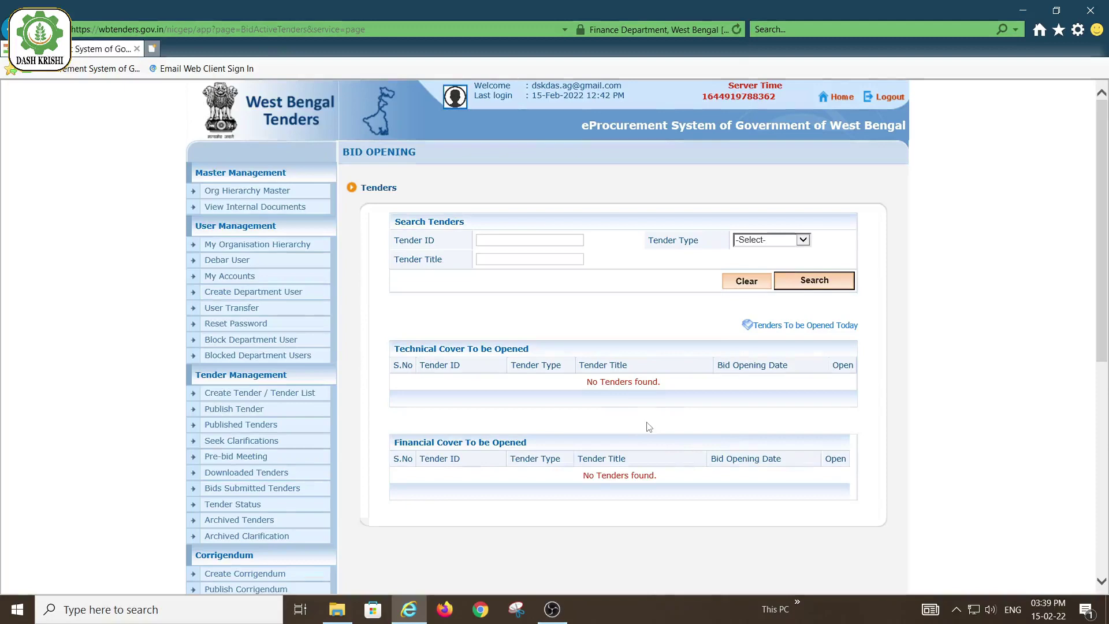
{"action": "scroll", "coordinate": [653, 428], "scroll_direction": "down", "scroll_amount": 2}
{"action": "scroll", "coordinate": [653, 429], "scroll_direction": "down", "scroll_amount": 1}
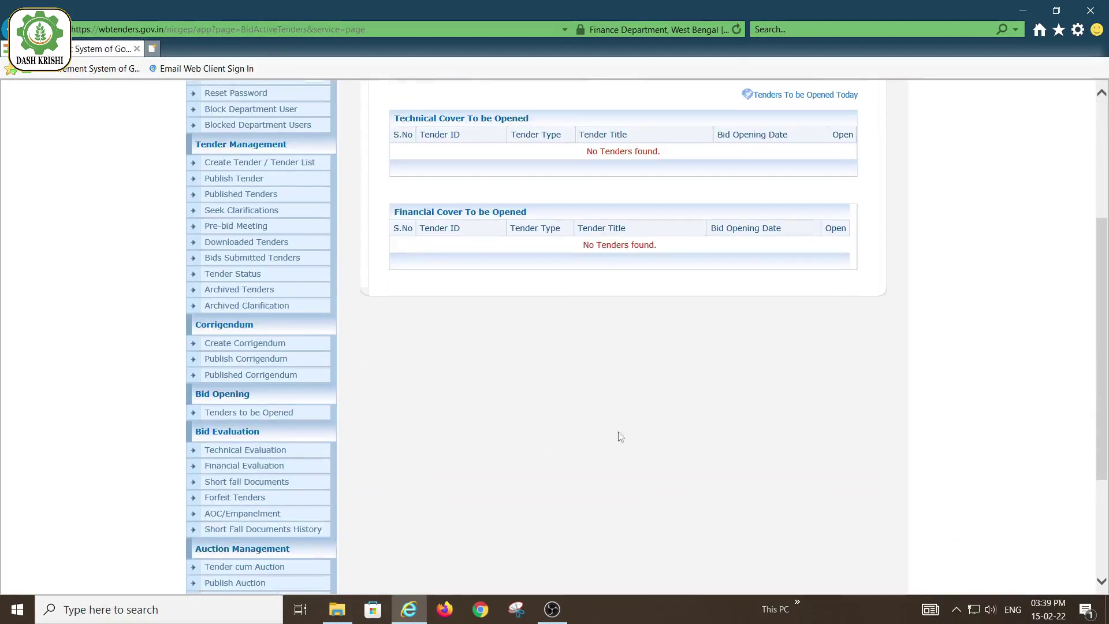
{"action": "left_click", "coordinate": [274, 453]}
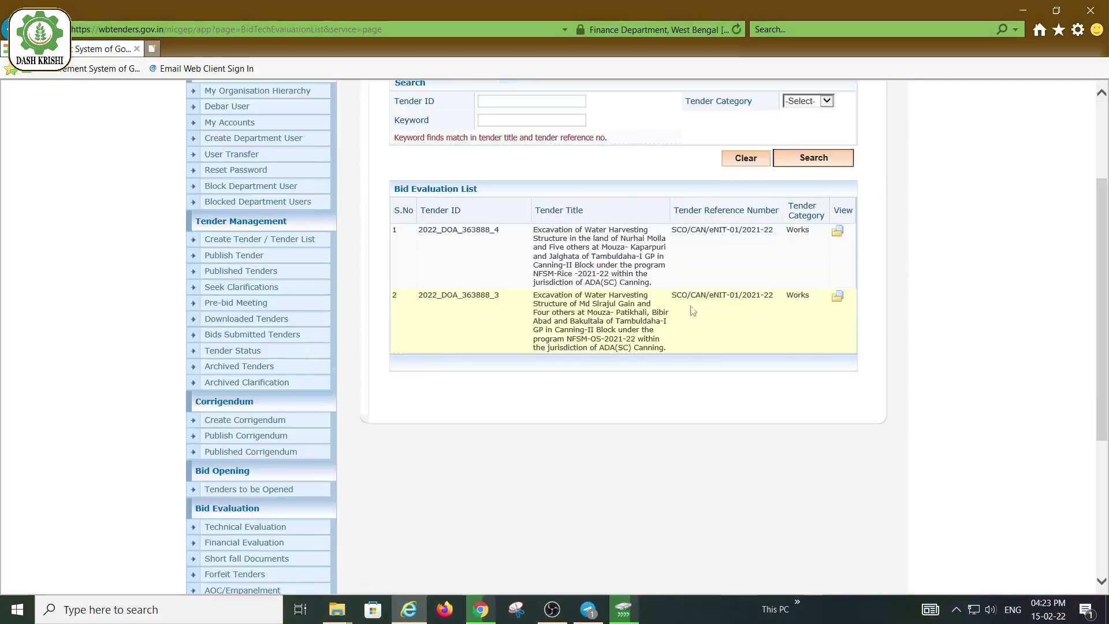
For 2022_DOA_363888_3, copy reason 'Accepted' into the bidder reason fields and submit all four acceptances.
{"action": "left_click", "coordinate": [839, 298]}
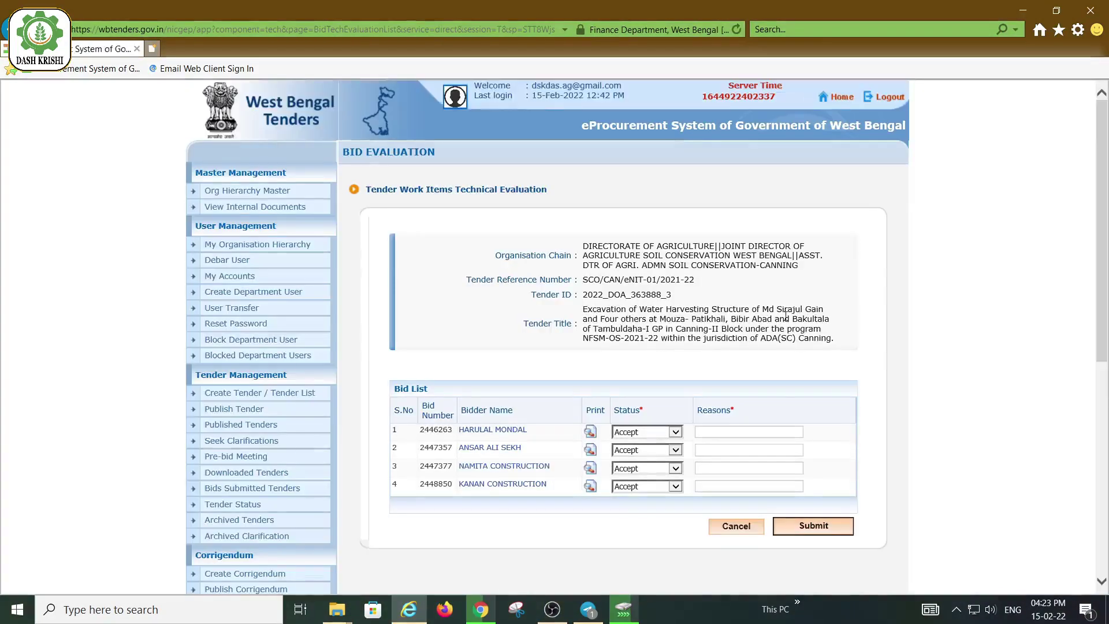
{"action": "scroll", "coordinate": [784, 317], "scroll_direction": "down", "scroll_amount": 3}
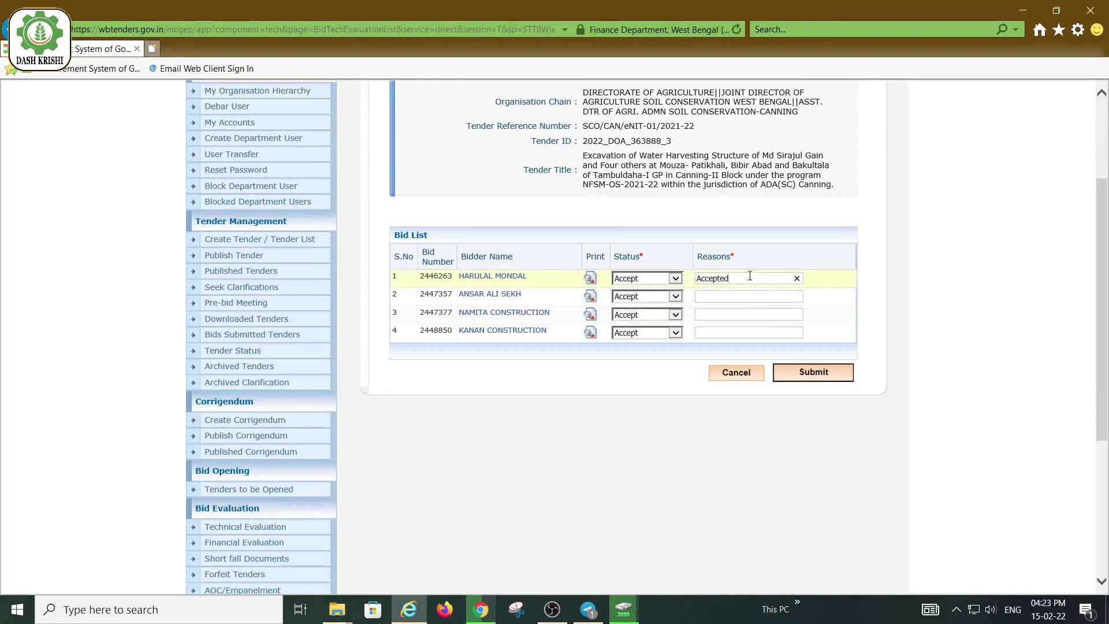
{"action": "left_click_drag", "start_coordinate": [697, 278], "coordinate": [730, 278]}
{"action": "key", "text": "ctrl+c"}
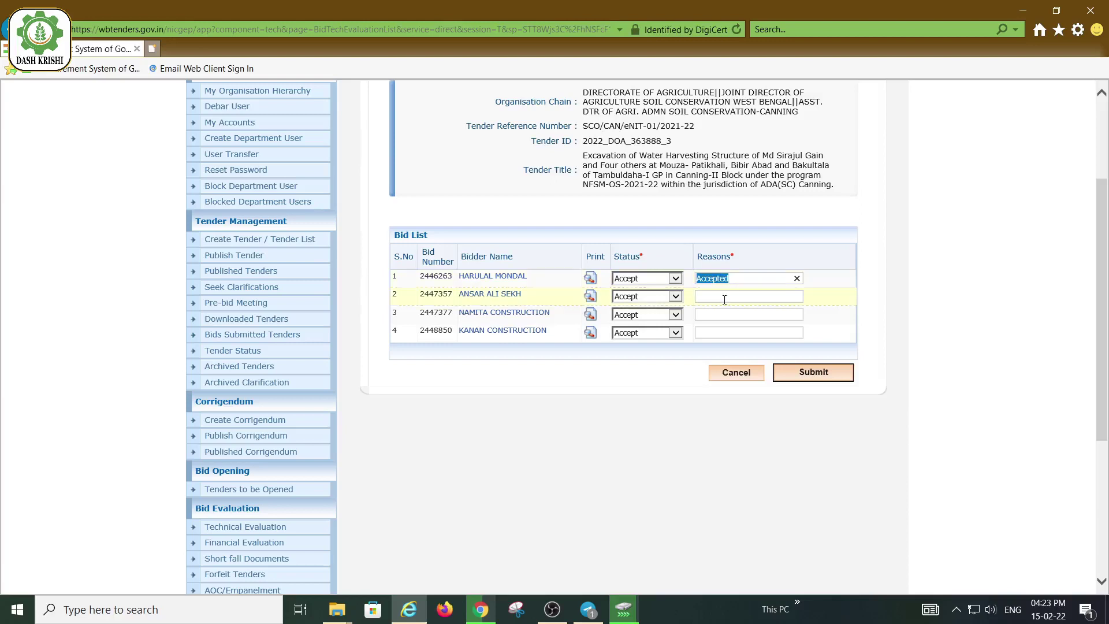
{"action": "left_click", "coordinate": [727, 296]}
{"action": "key", "text": "ctrl+v"}
{"action": "key", "text": "ctrl+v"}
{"action": "key", "text": "ctrl+v"}
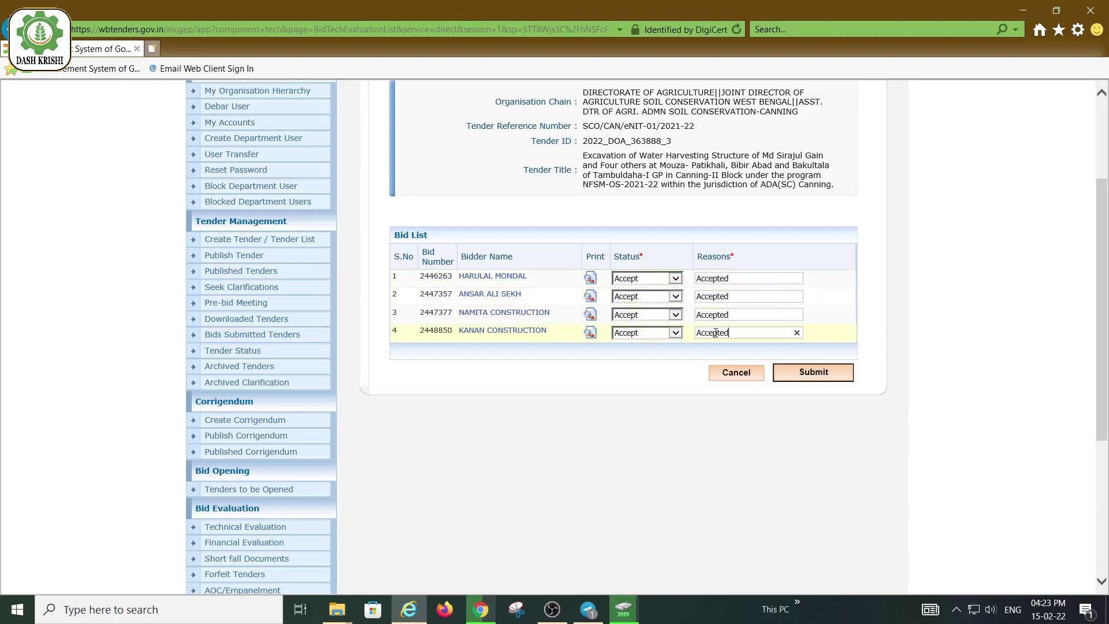
{"action": "left_click", "coordinate": [812, 371]}
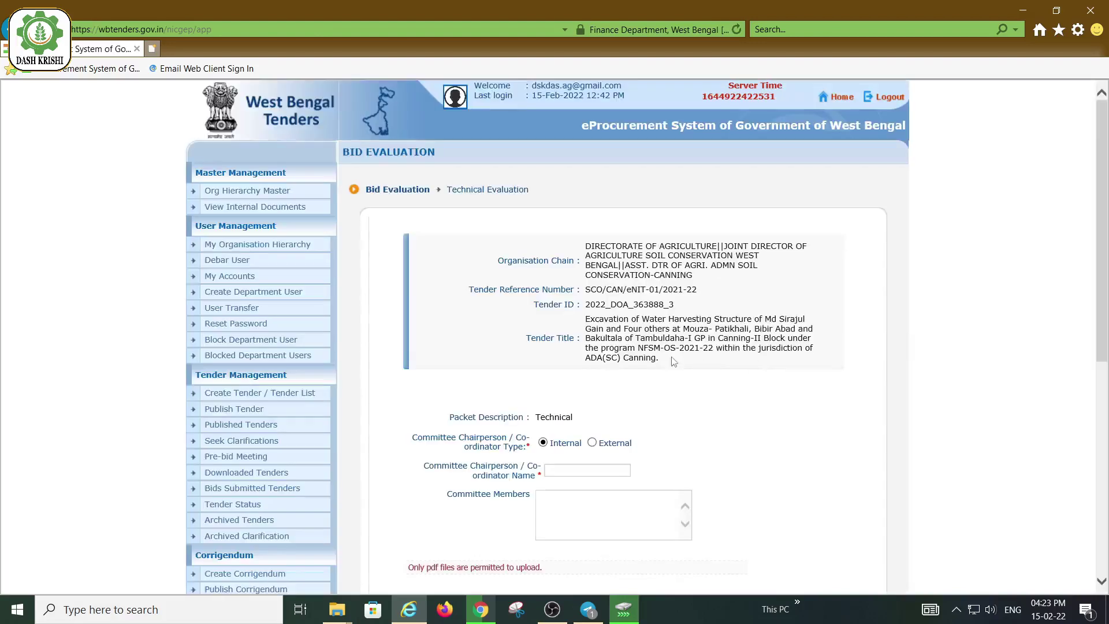
Allow the Java upload component, then open TechCommittee from the 2022_DOA_363888_3 Word Docs folder.
{"action": "scroll", "coordinate": [713, 390], "scroll_direction": "down", "scroll_amount": 5}
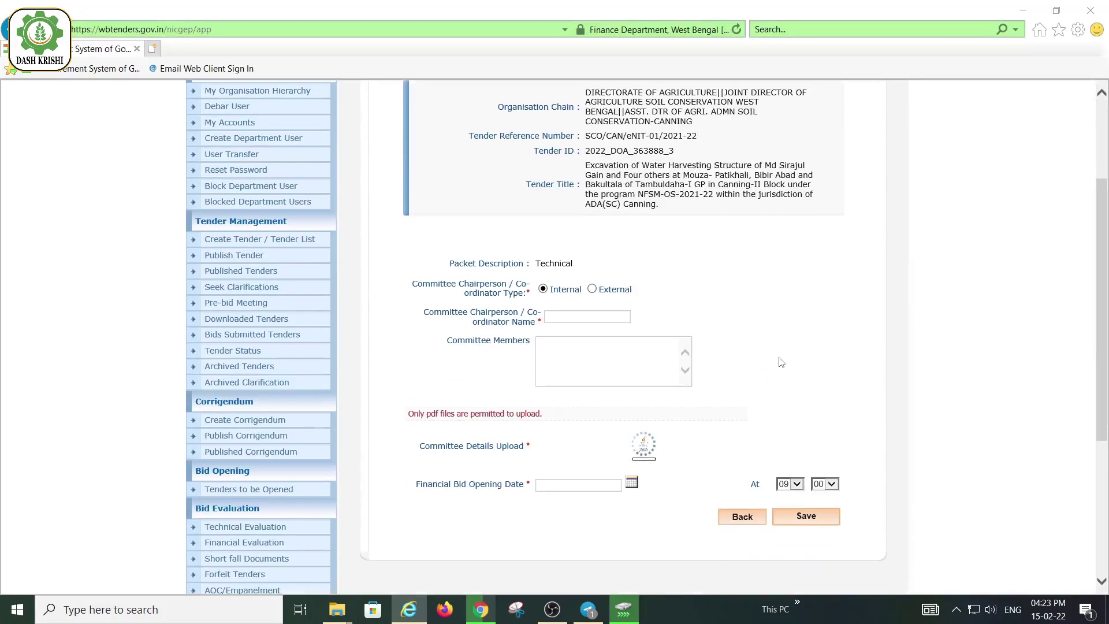
{"action": "left_click", "coordinate": [625, 364]}
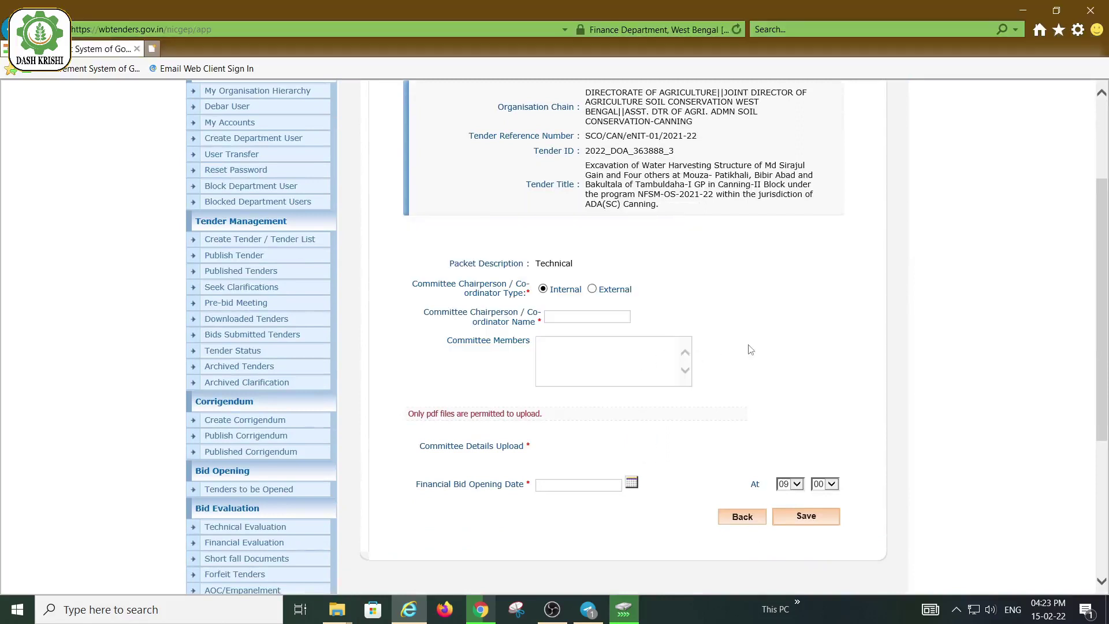
{"action": "left_click", "coordinate": [337, 614]}
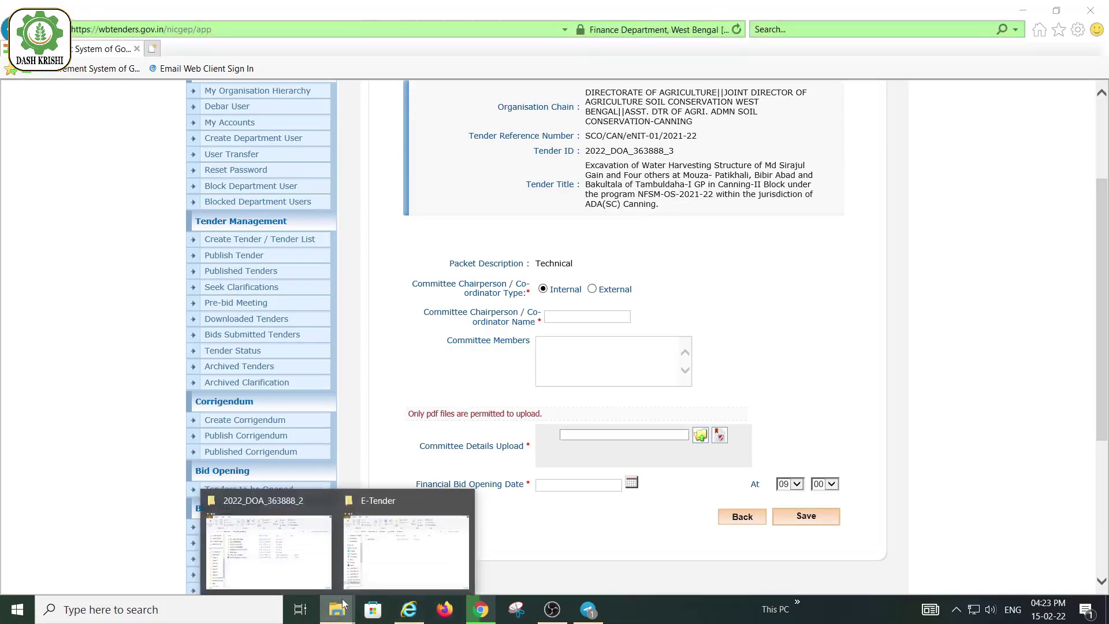
{"action": "left_click", "coordinate": [391, 566]}
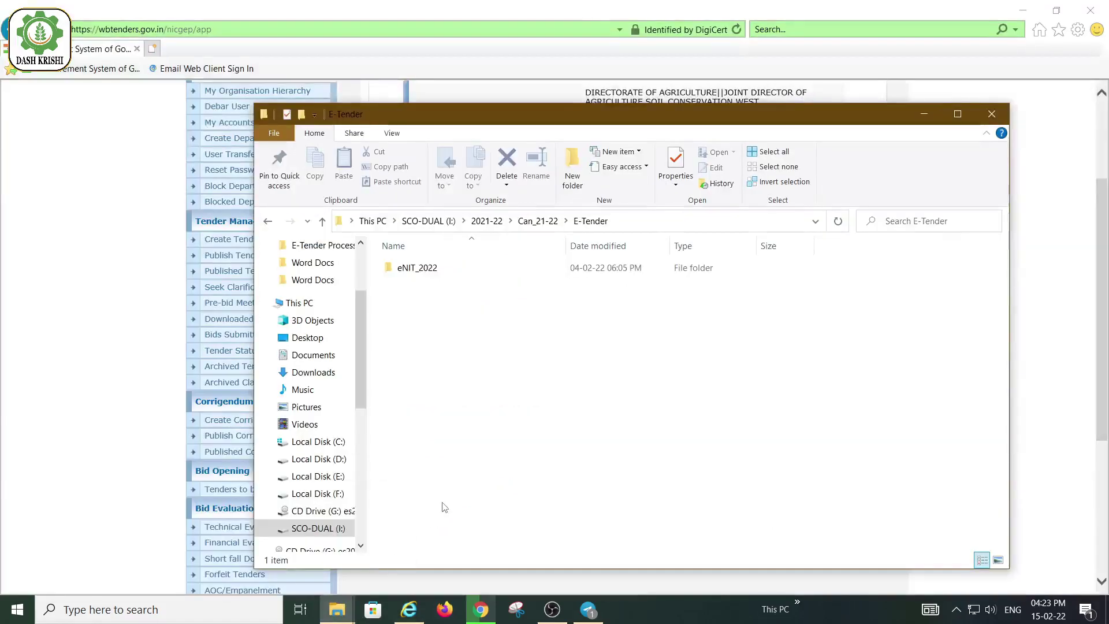
{"action": "left_click", "coordinate": [434, 331]}
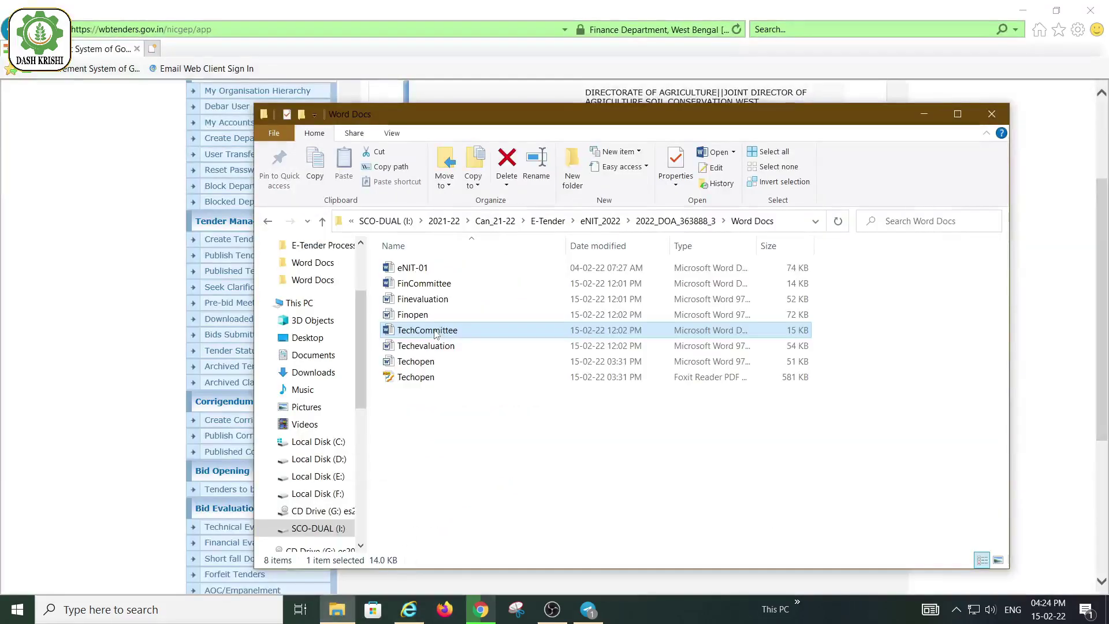
{"action": "double_click", "coordinate": [434, 330]}
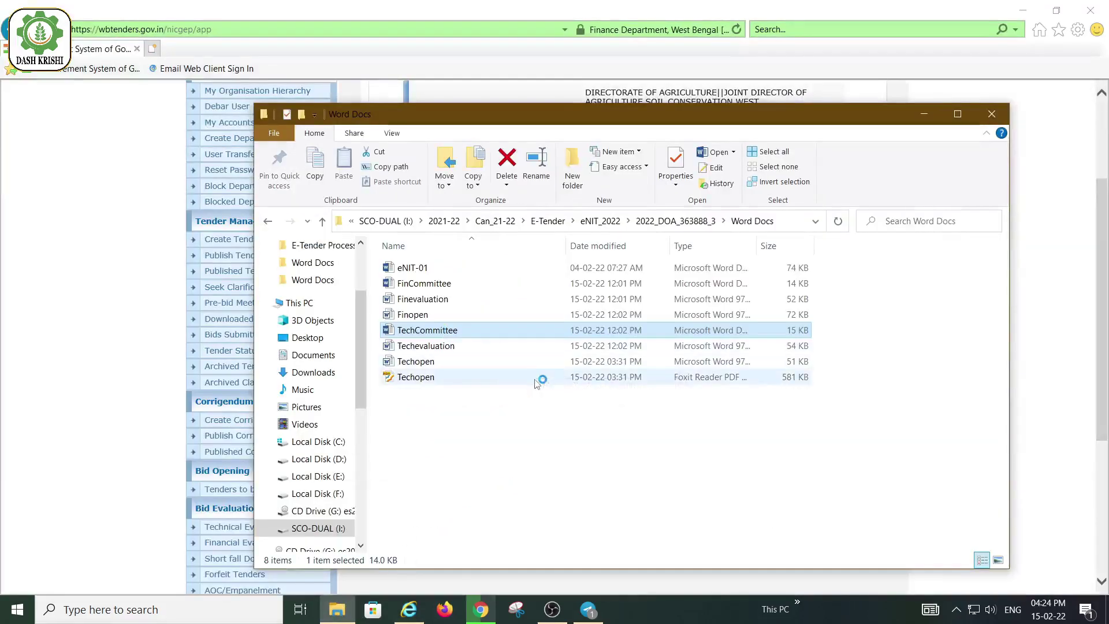